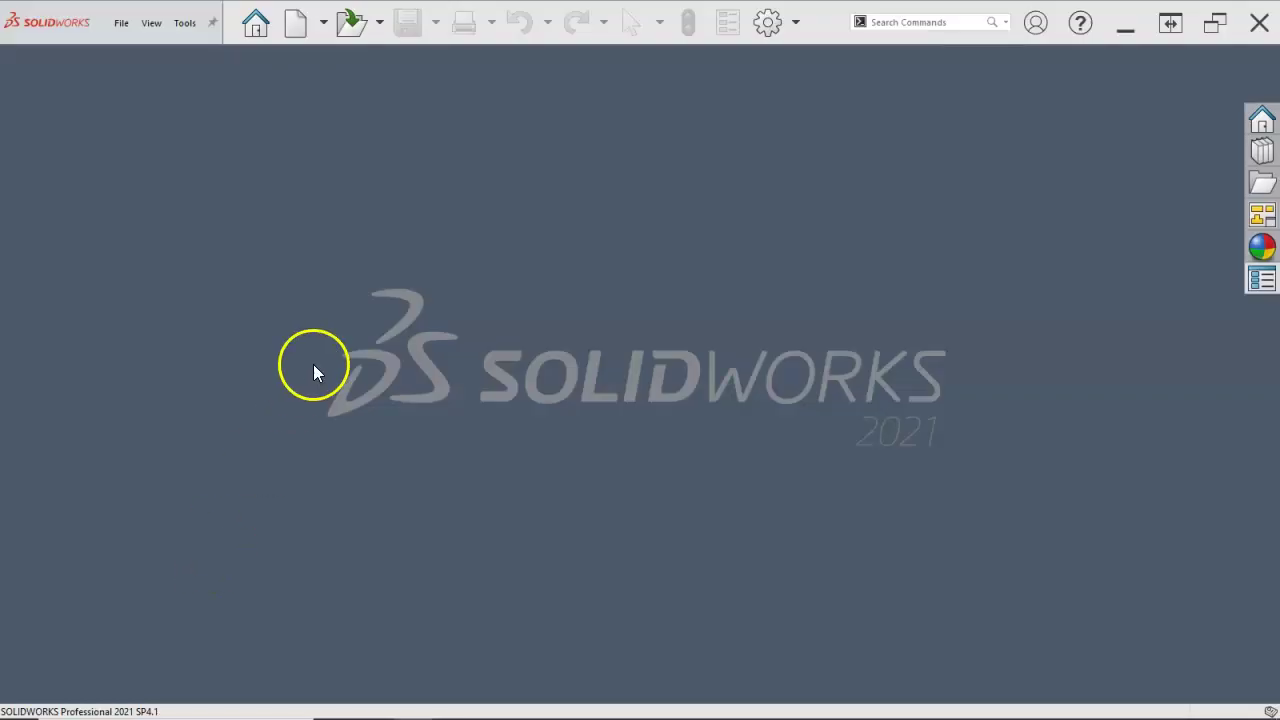
Step: Create drawing Draw21 from the my a-landscape template, leaving Sheet1 empty with no model view
left_click(296, 30)
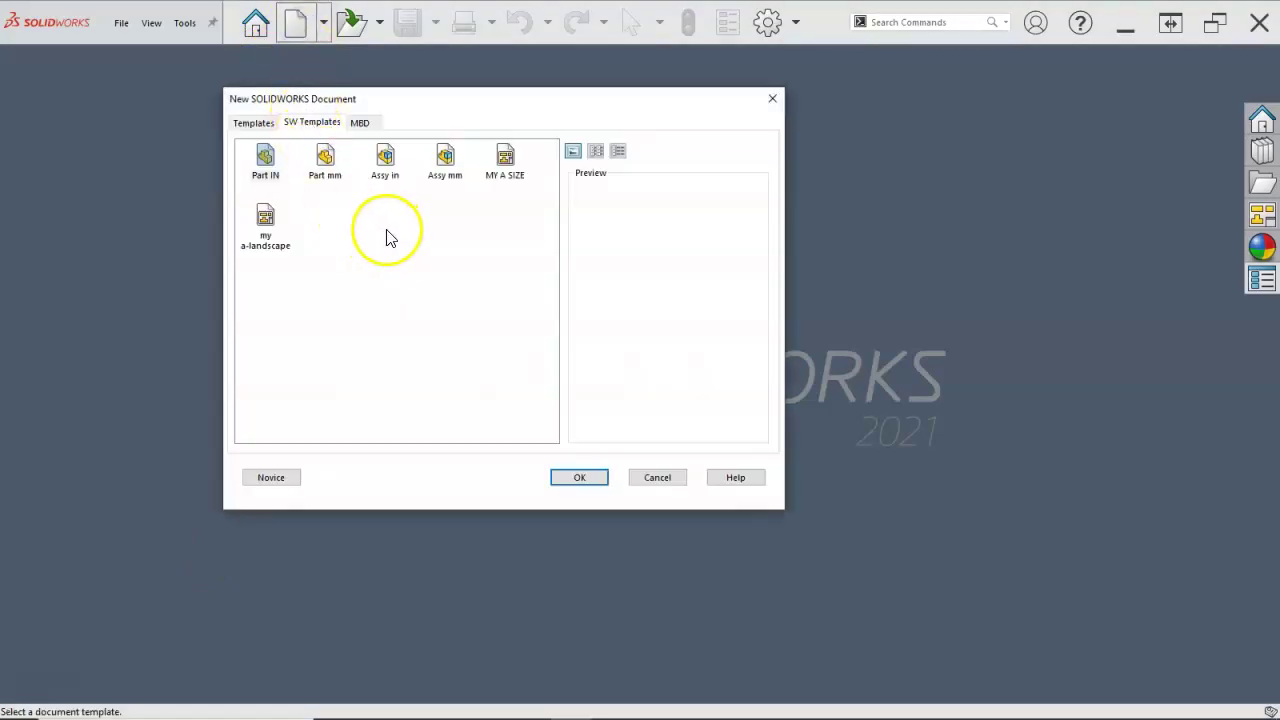
double_click(264, 222)
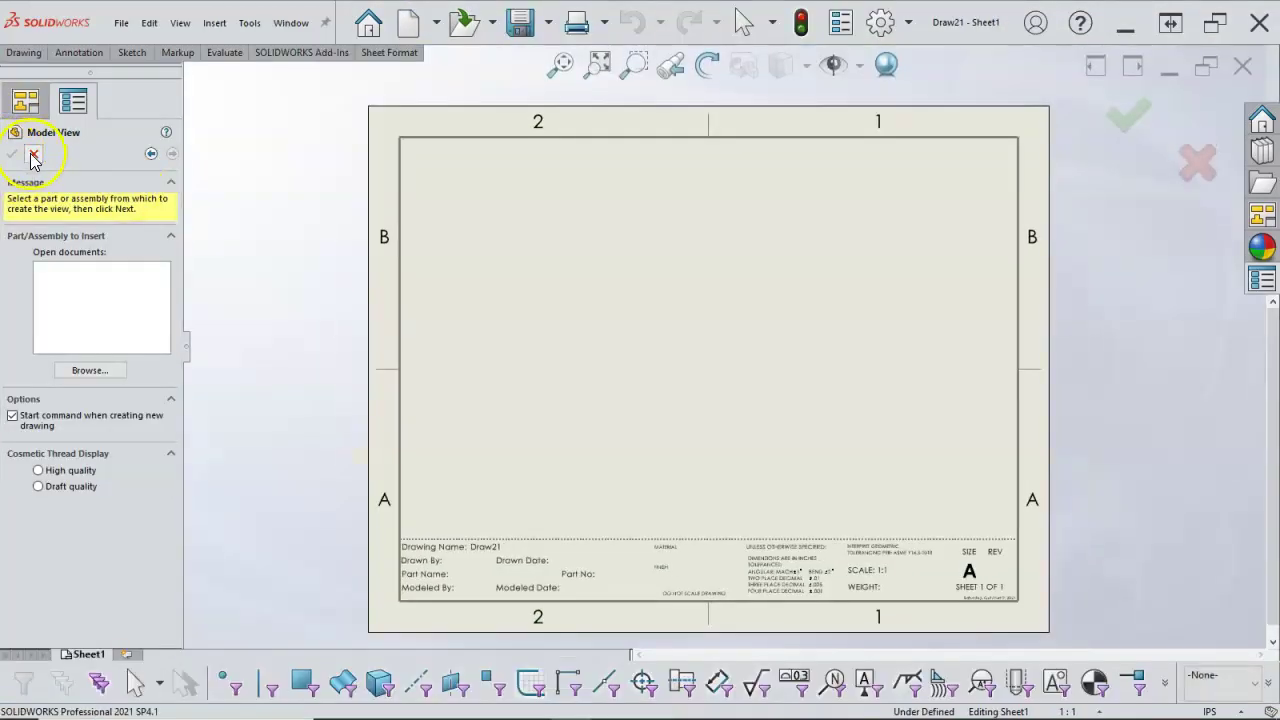
key("Escape")
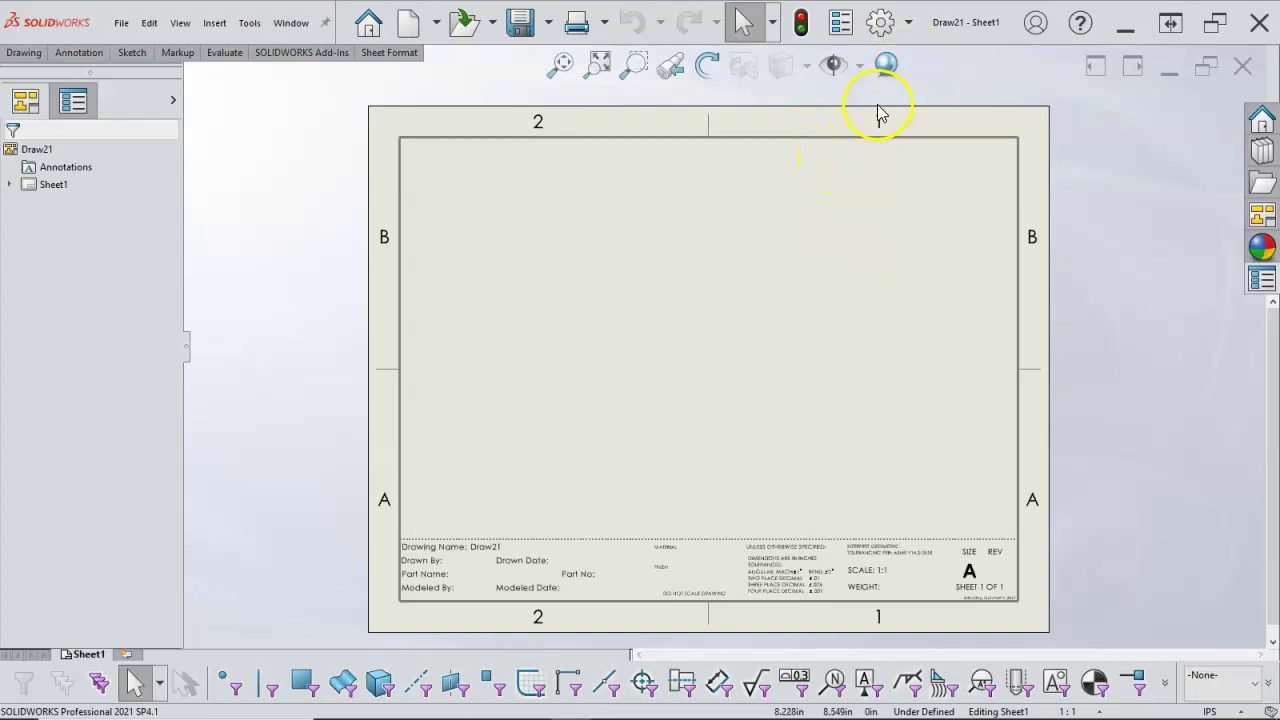
Step: In Document Properties > Drawing Sheets, clear 'Use custom property values from this sheet on all sheets'
left_click(883, 24)
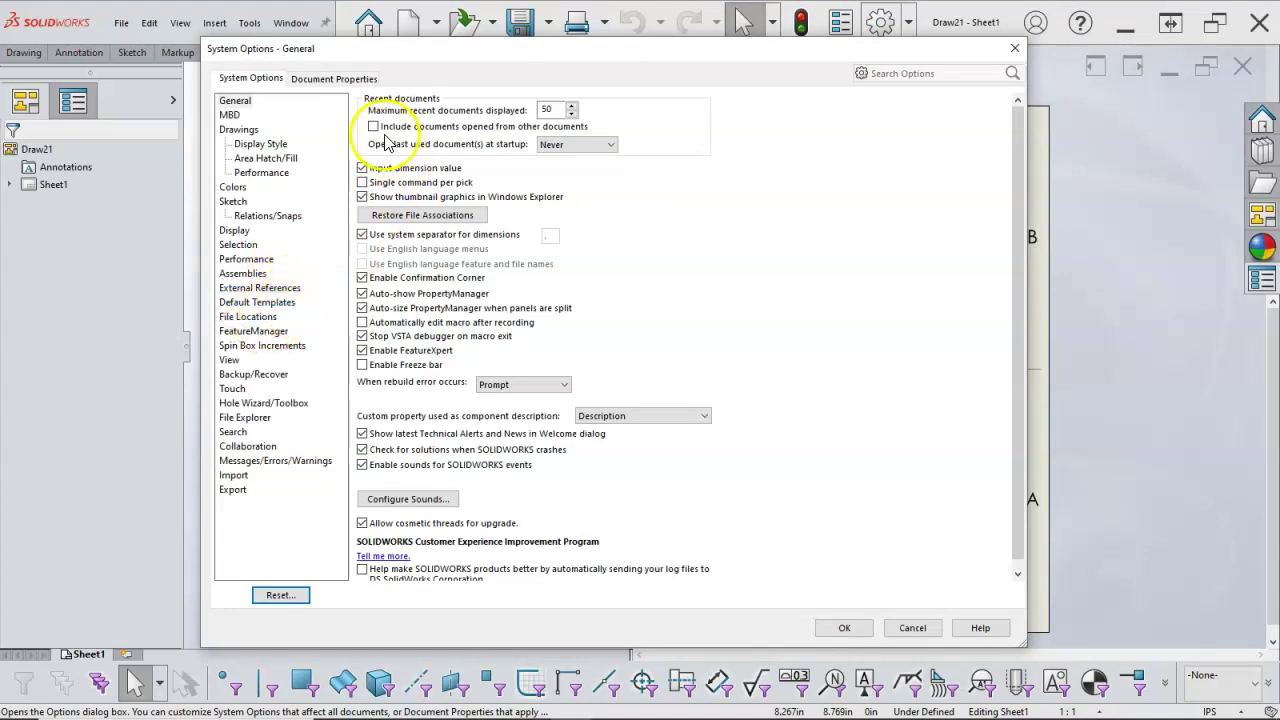
left_click(334, 78)
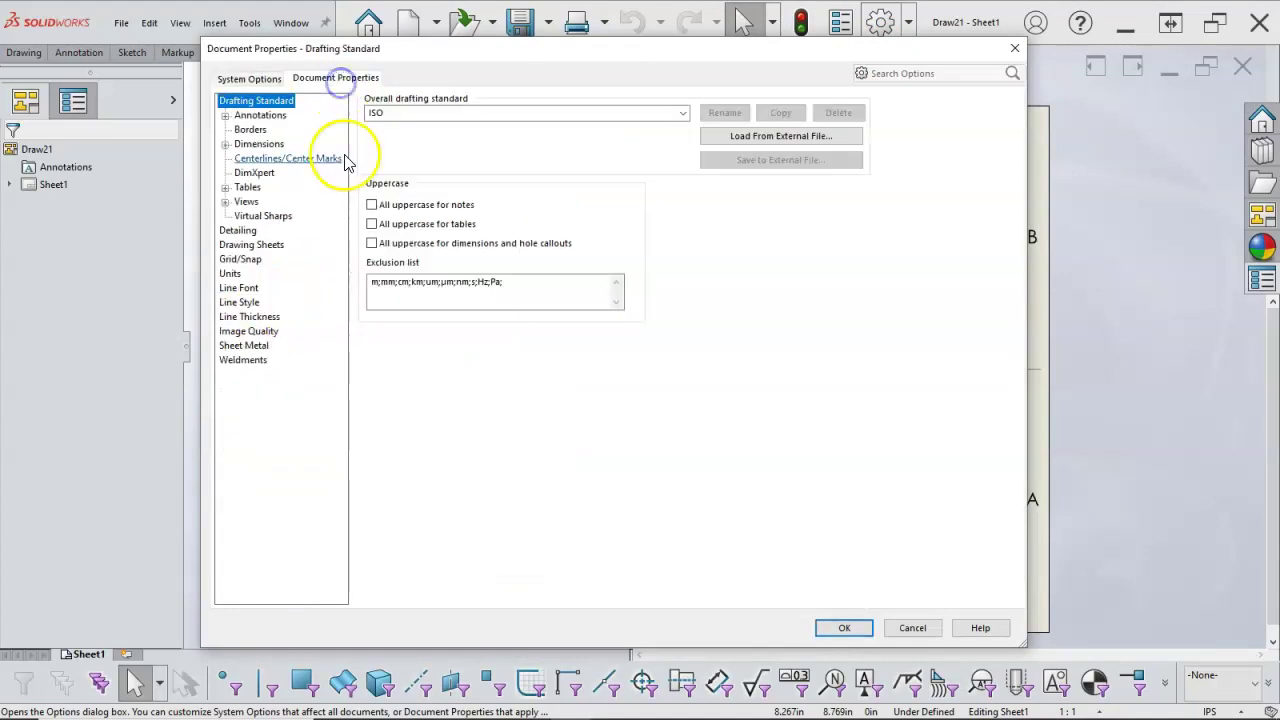
left_click(262, 245)
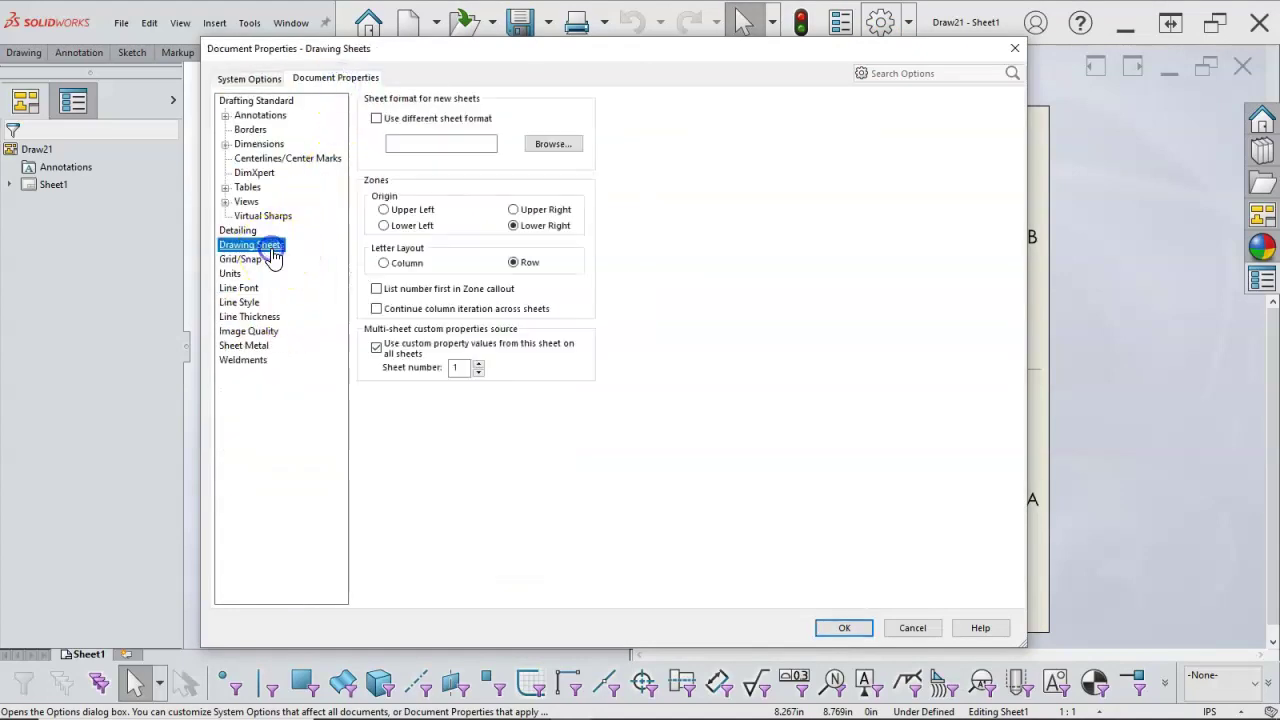
left_click(376, 348)
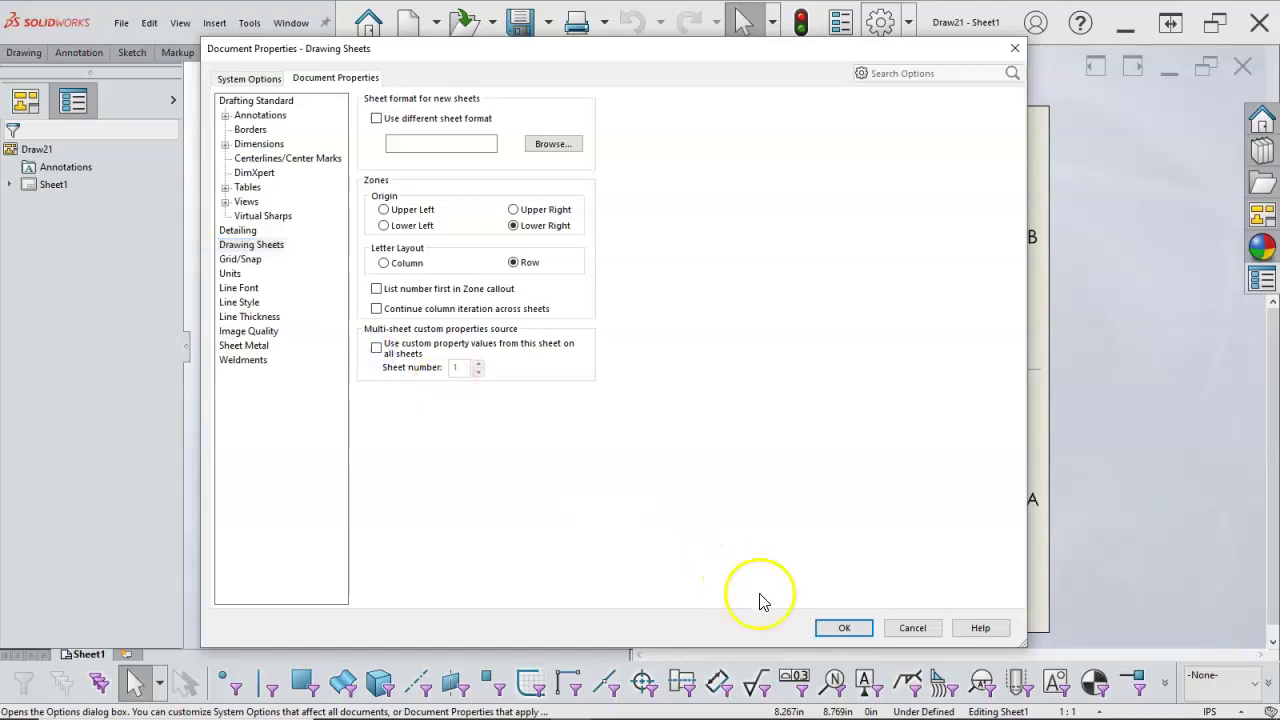
left_click(844, 629)
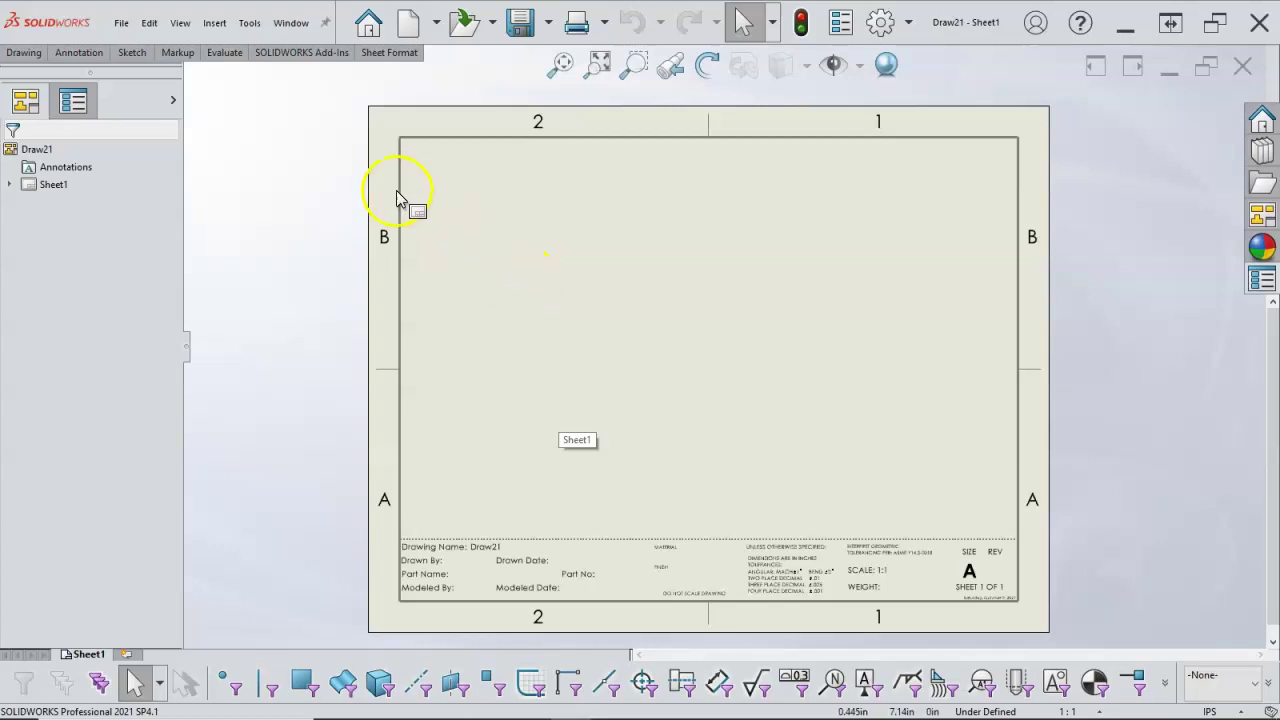
Step: Save the drawing over my a-landscape.DRWDOT as a Drawing Template (*.drwdot), then close it
left_click(124, 30)
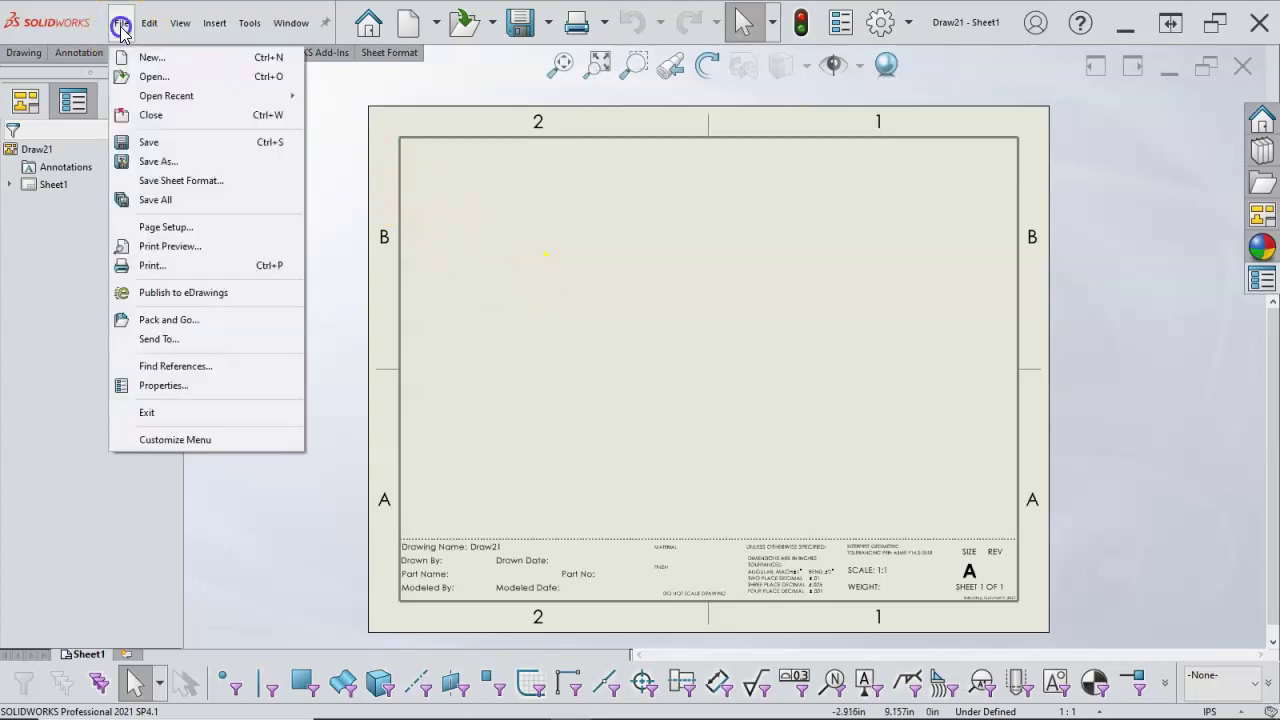
left_click(160, 161)
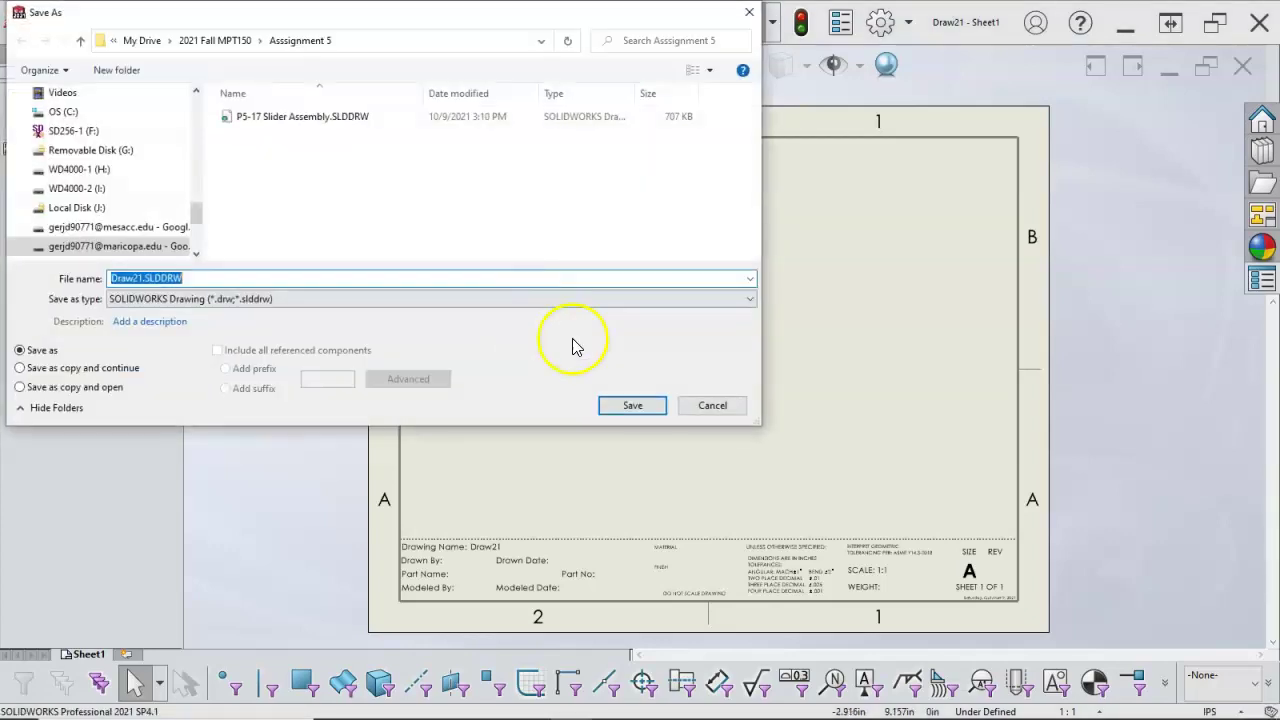
left_click(522, 300)
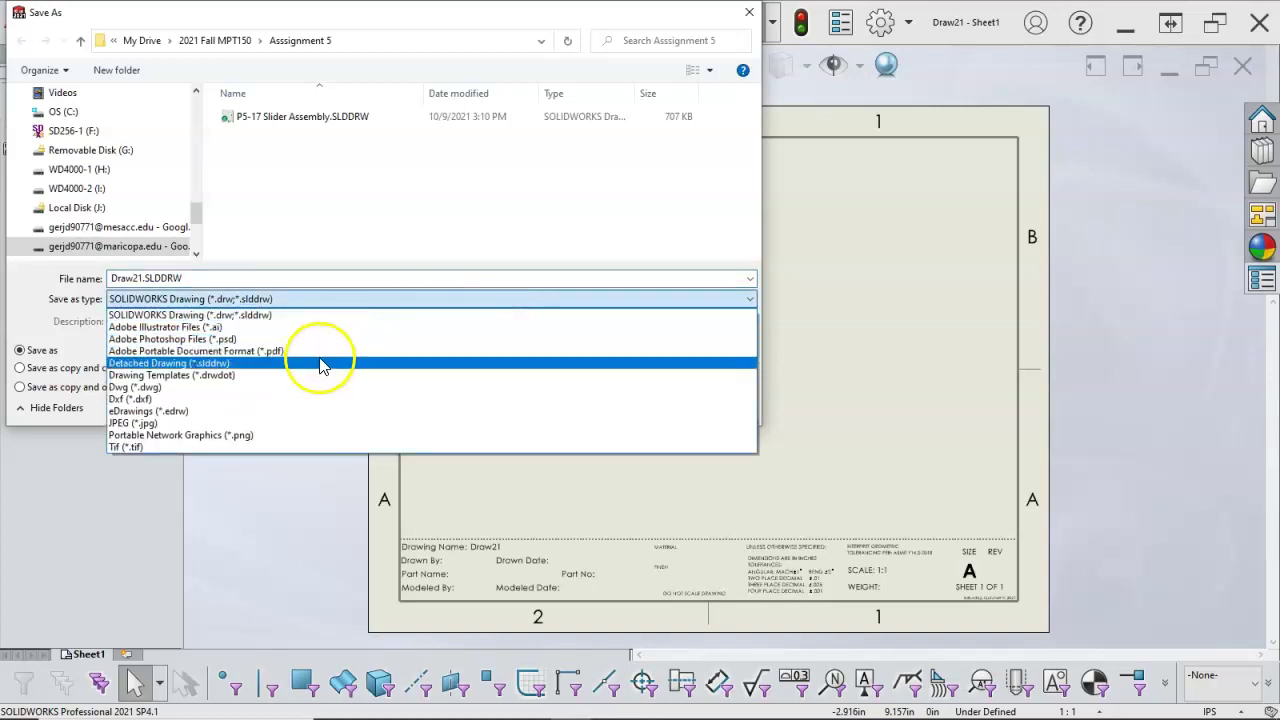
left_click(275, 375)
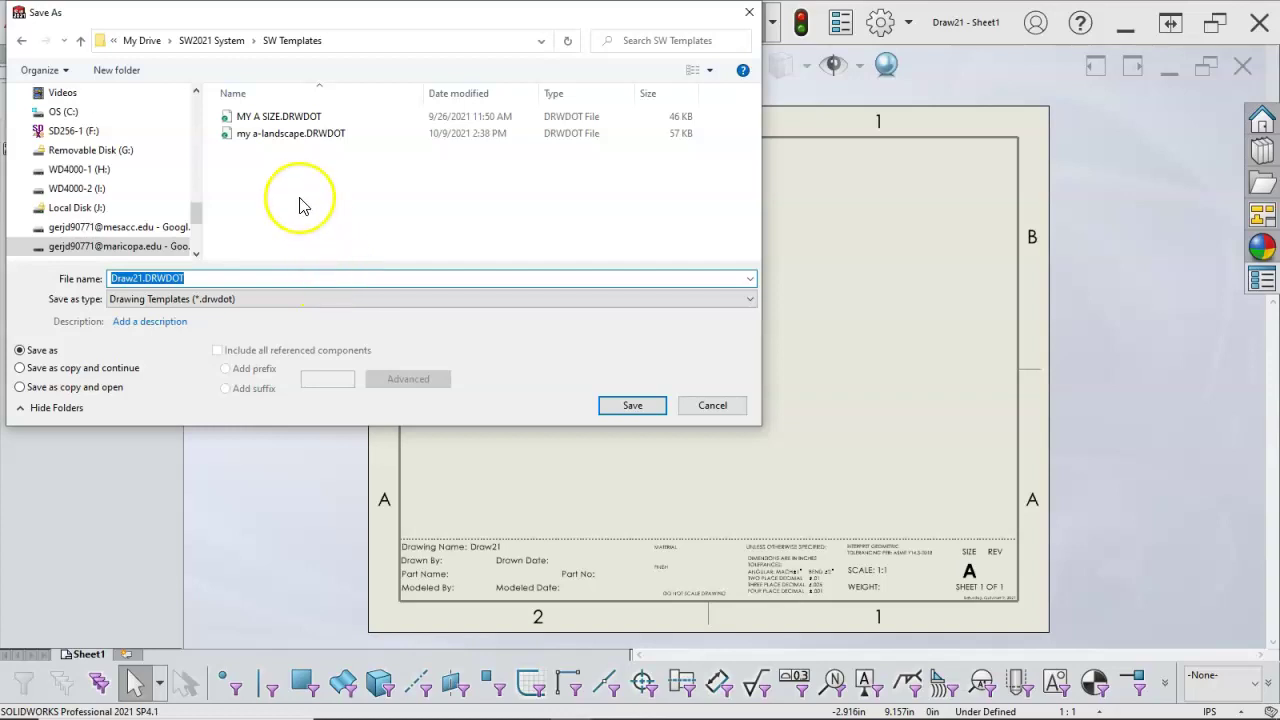
left_click(286, 140)
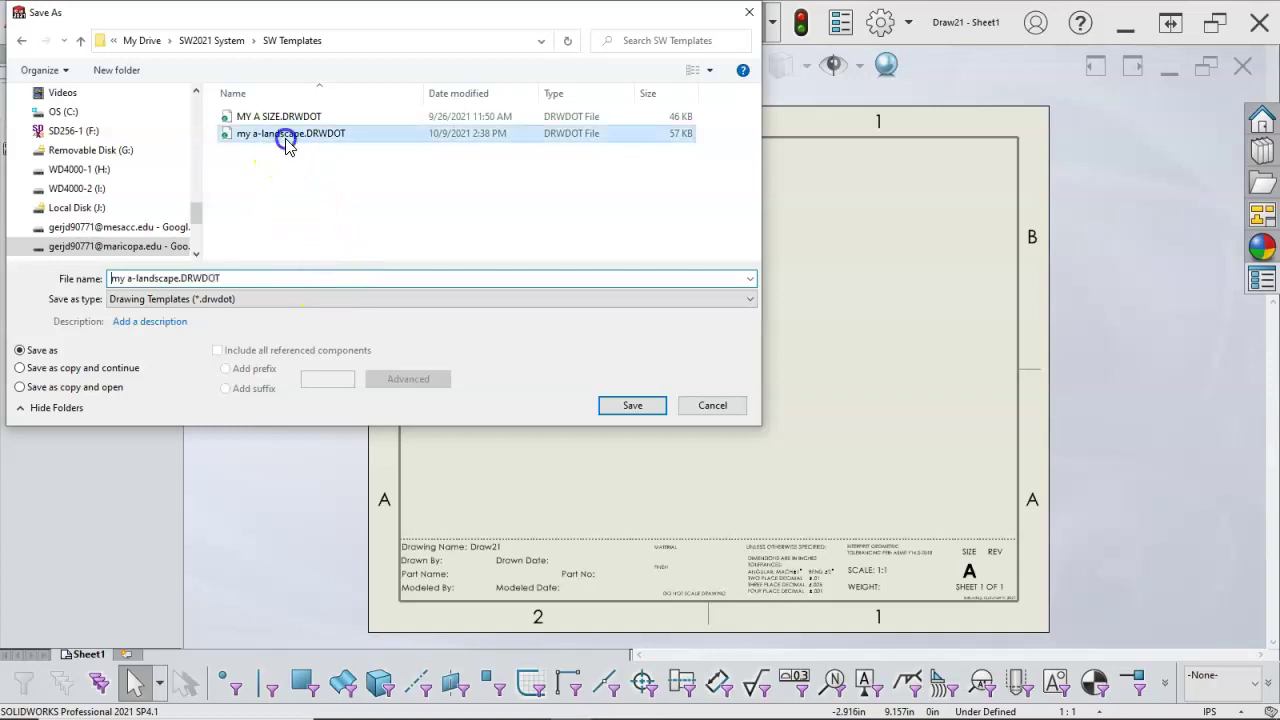
left_click(632, 405)
left_click(678, 368)
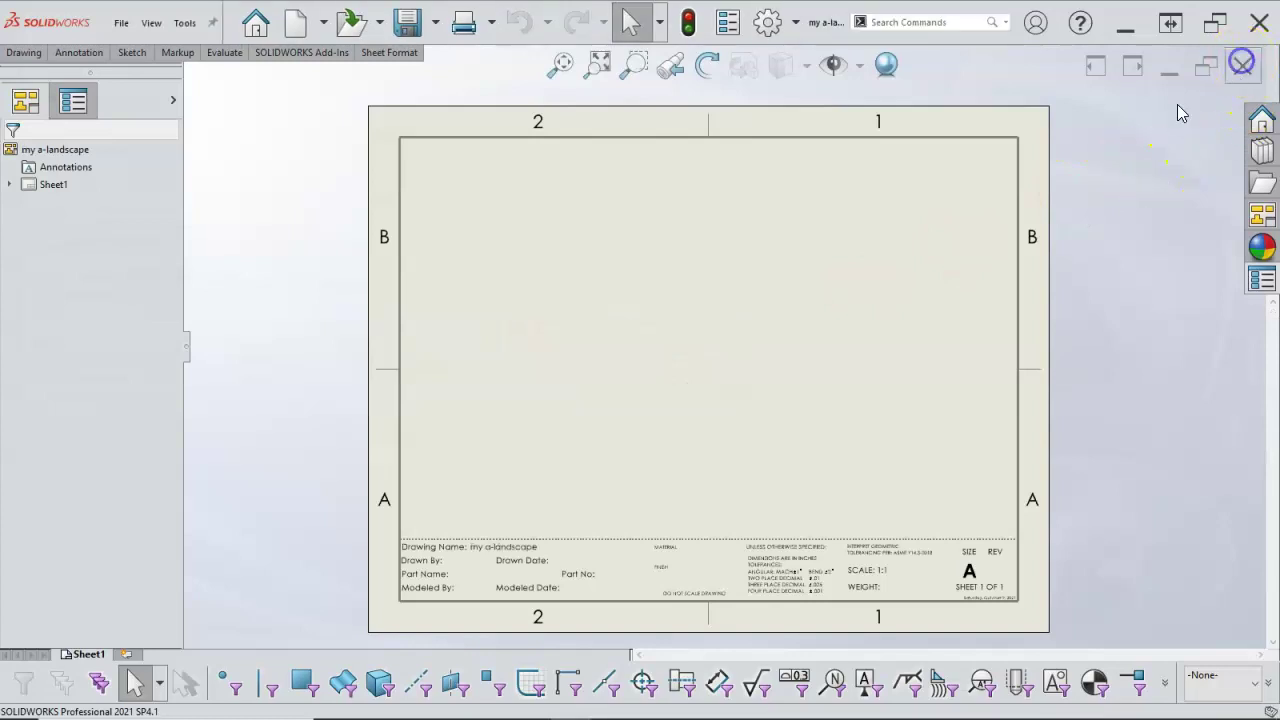
left_click(1242, 66)
left_click(296, 37)
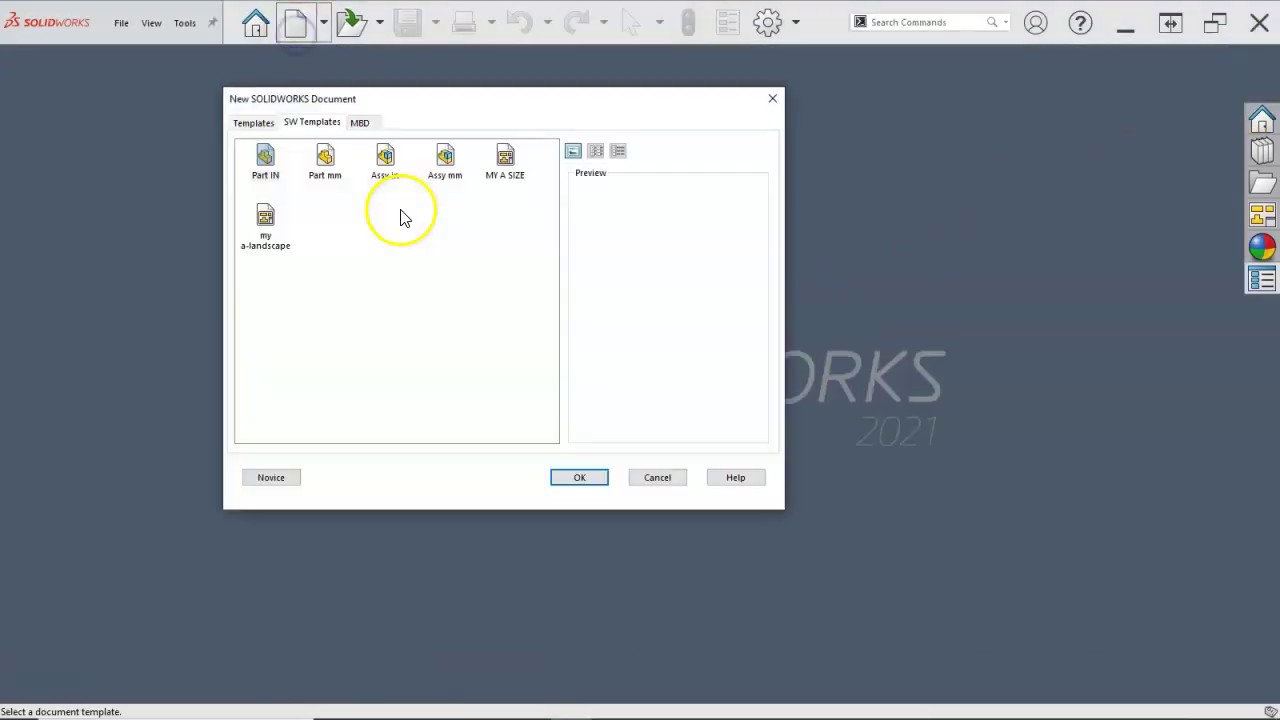
double_click(262, 232)
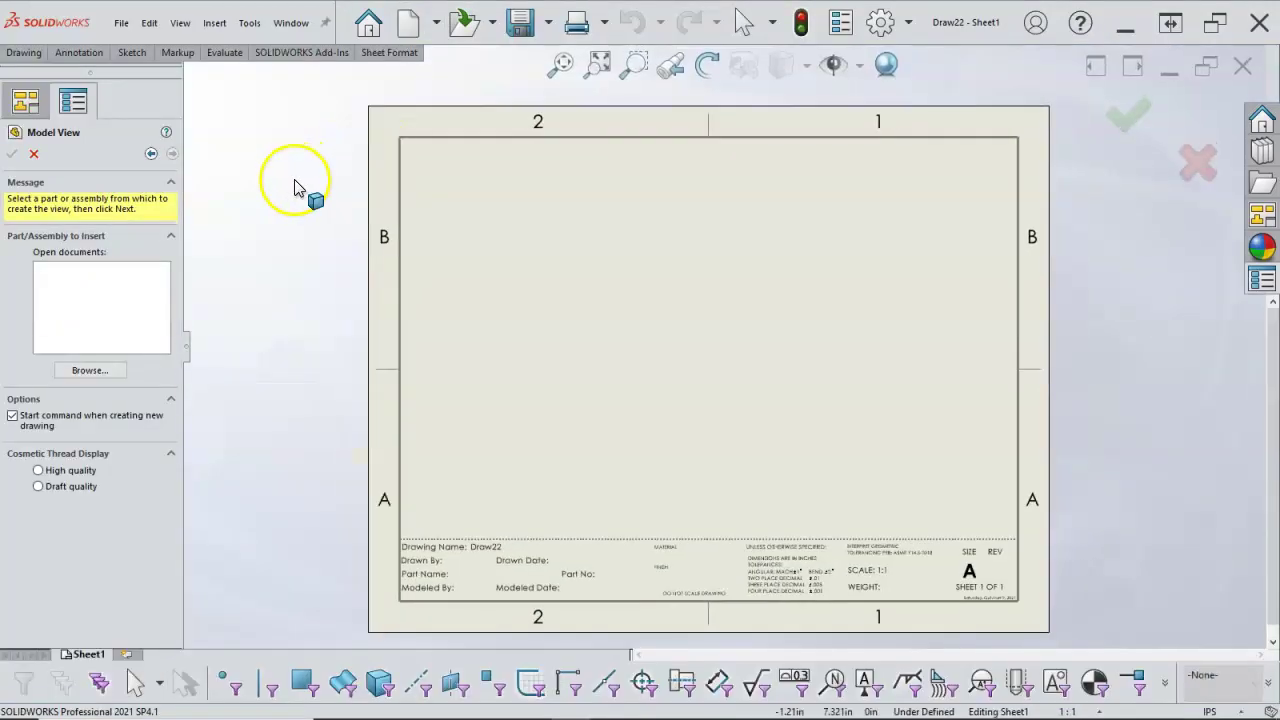
left_click(33, 154)
left_click(882, 24)
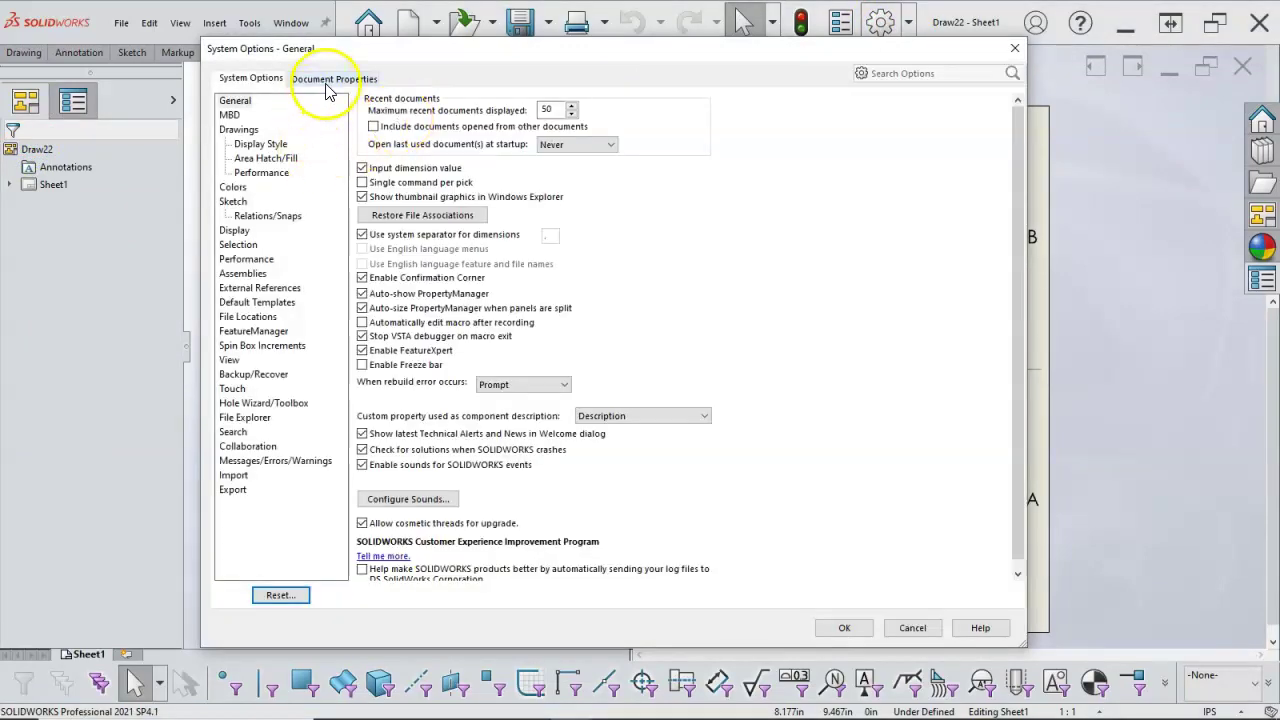
left_click(323, 79)
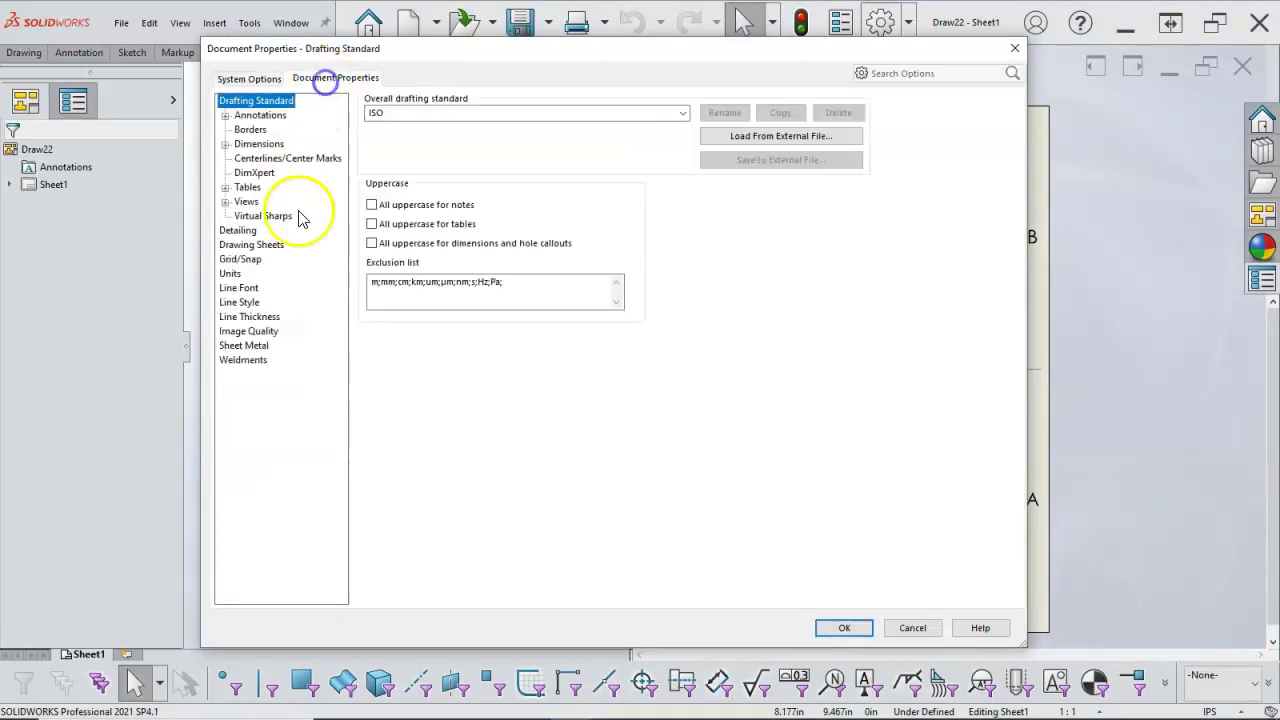
left_click(254, 245)
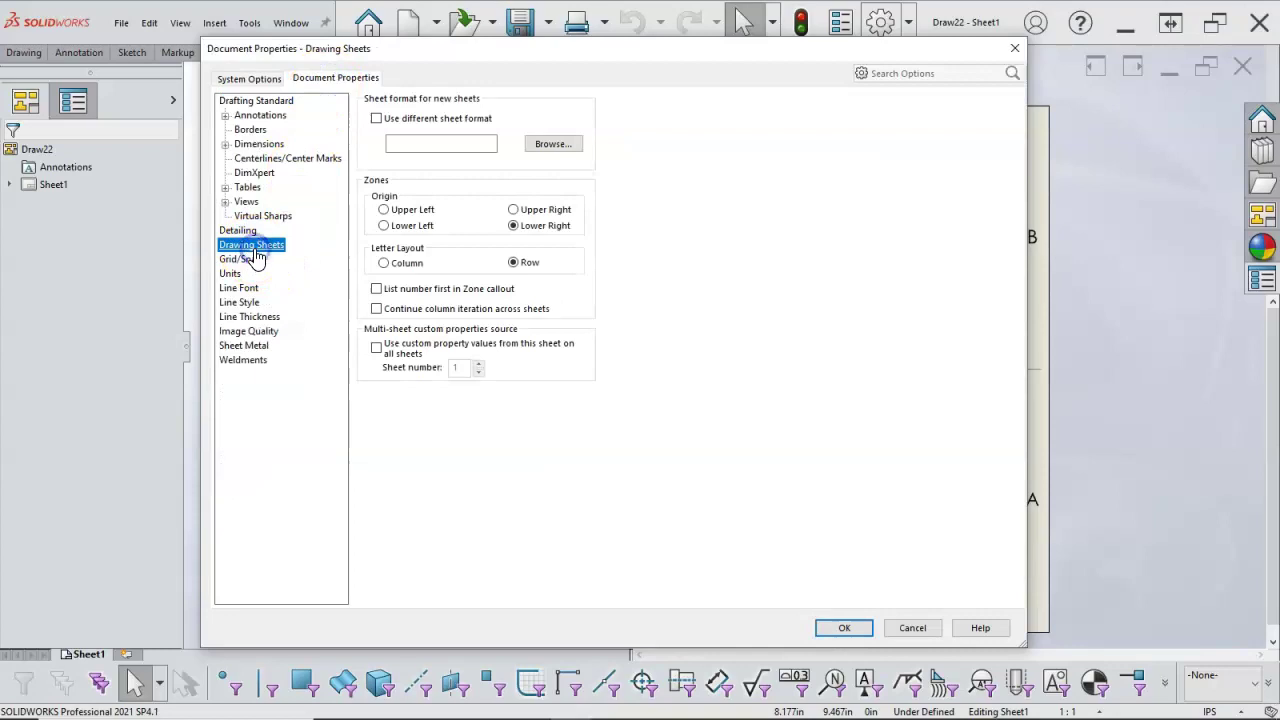
left_click(912, 628)
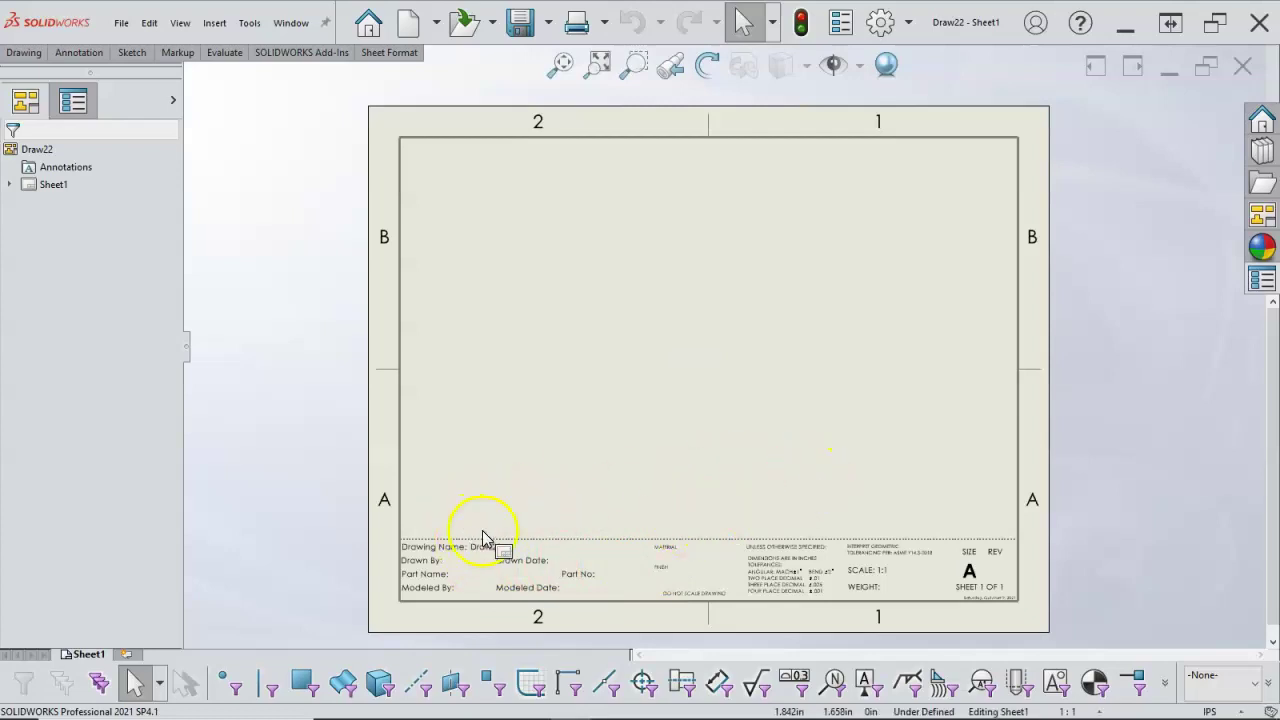
right_click(798, 289)
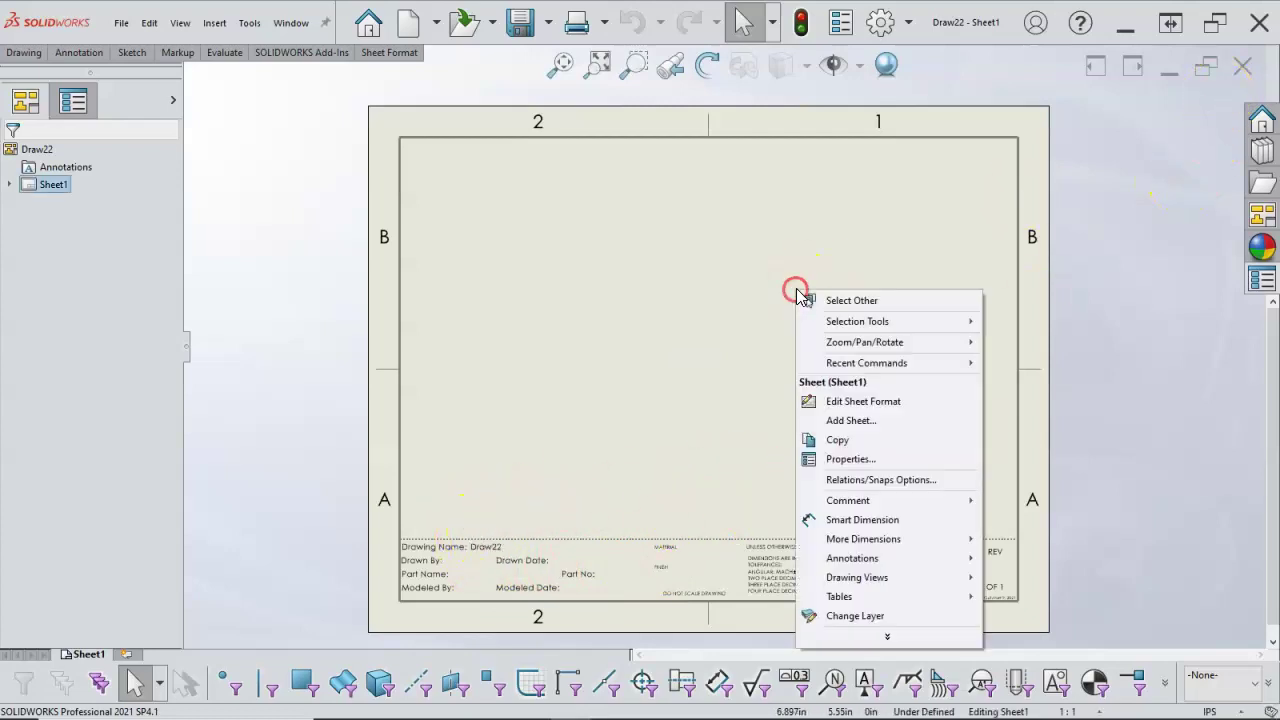
left_click(858, 459)
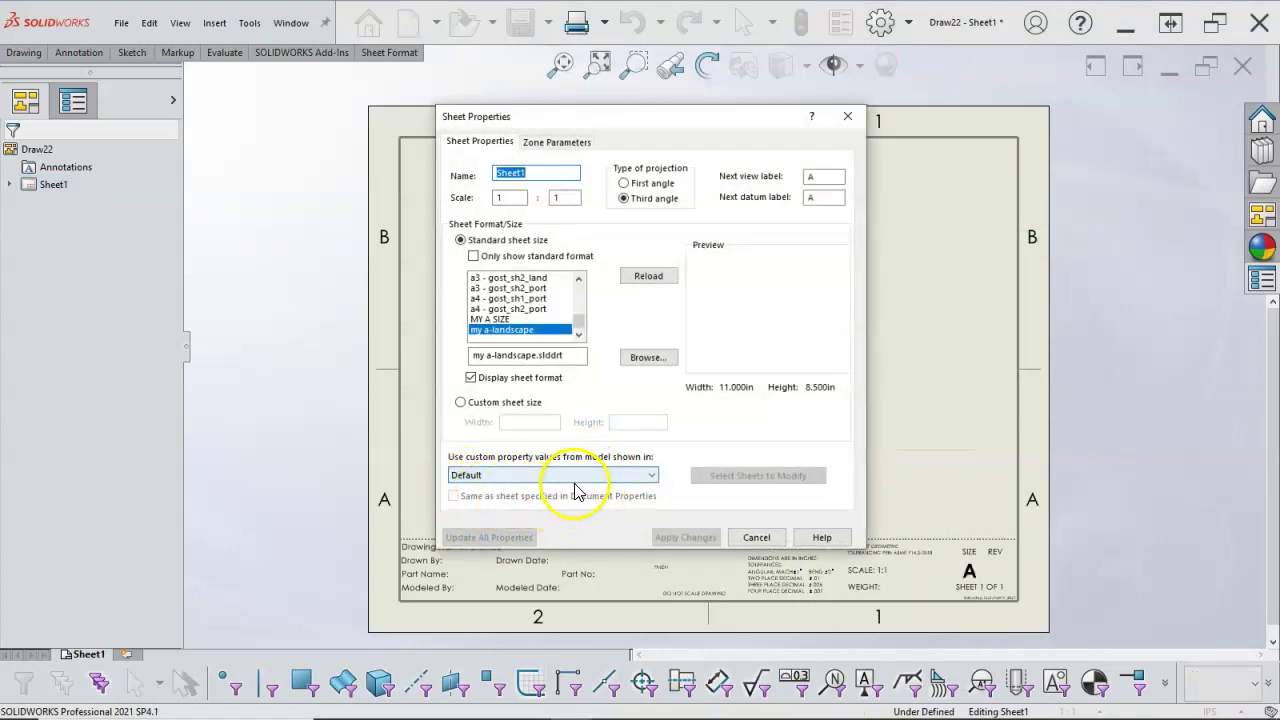
left_click(766, 538)
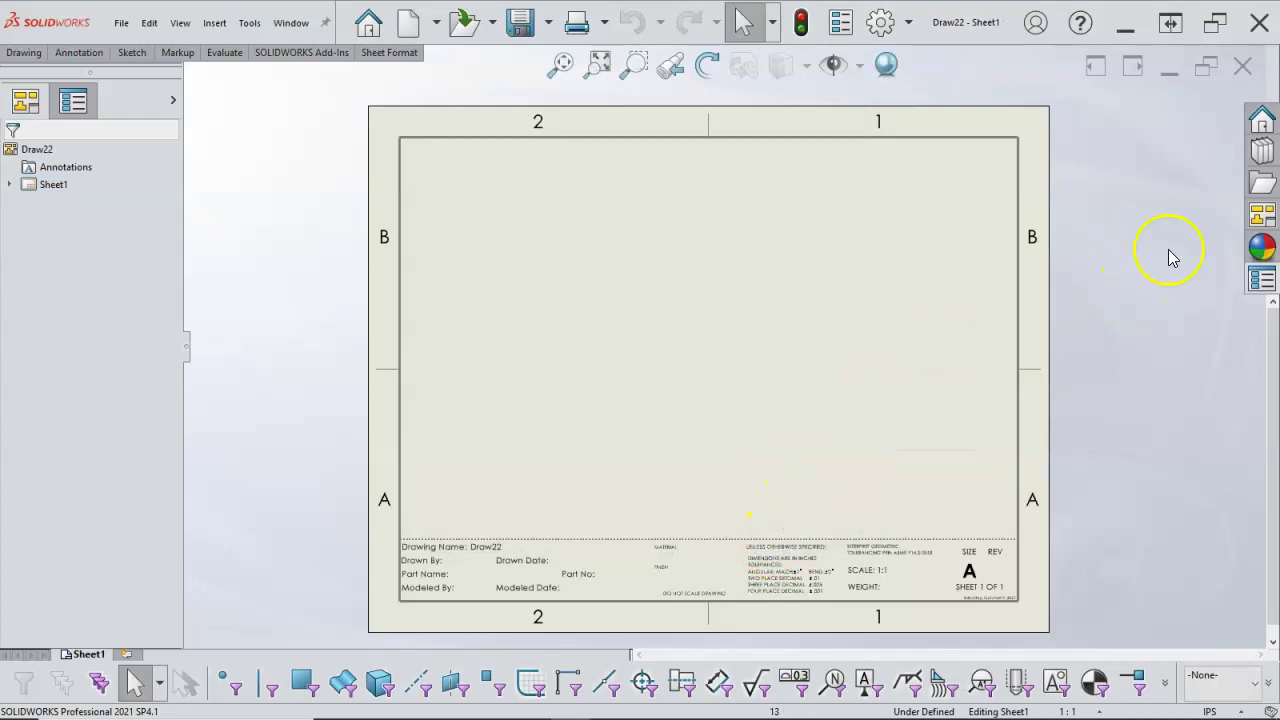
left_click(1244, 66)
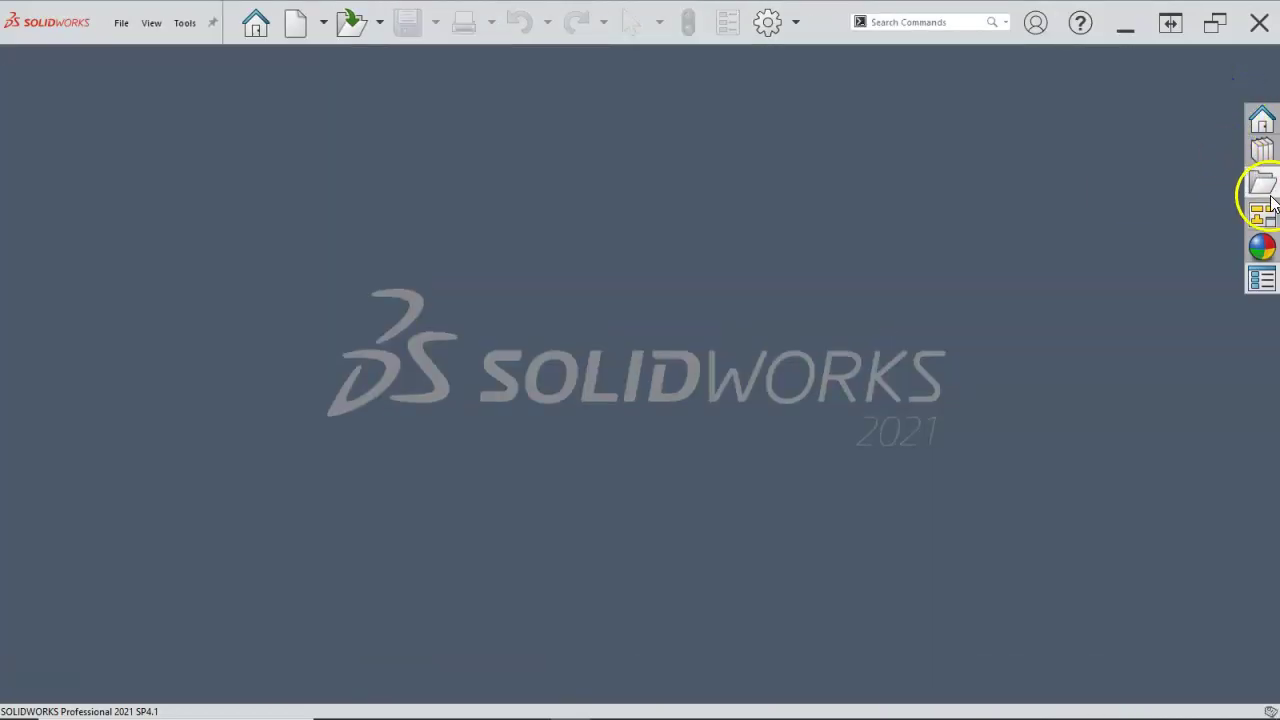
Step: Launch Property Tab Builder from the SOLIDWORKS Resources pane and load draw template.drwprp
left_click(1260, 121)
left_click(1099, 155)
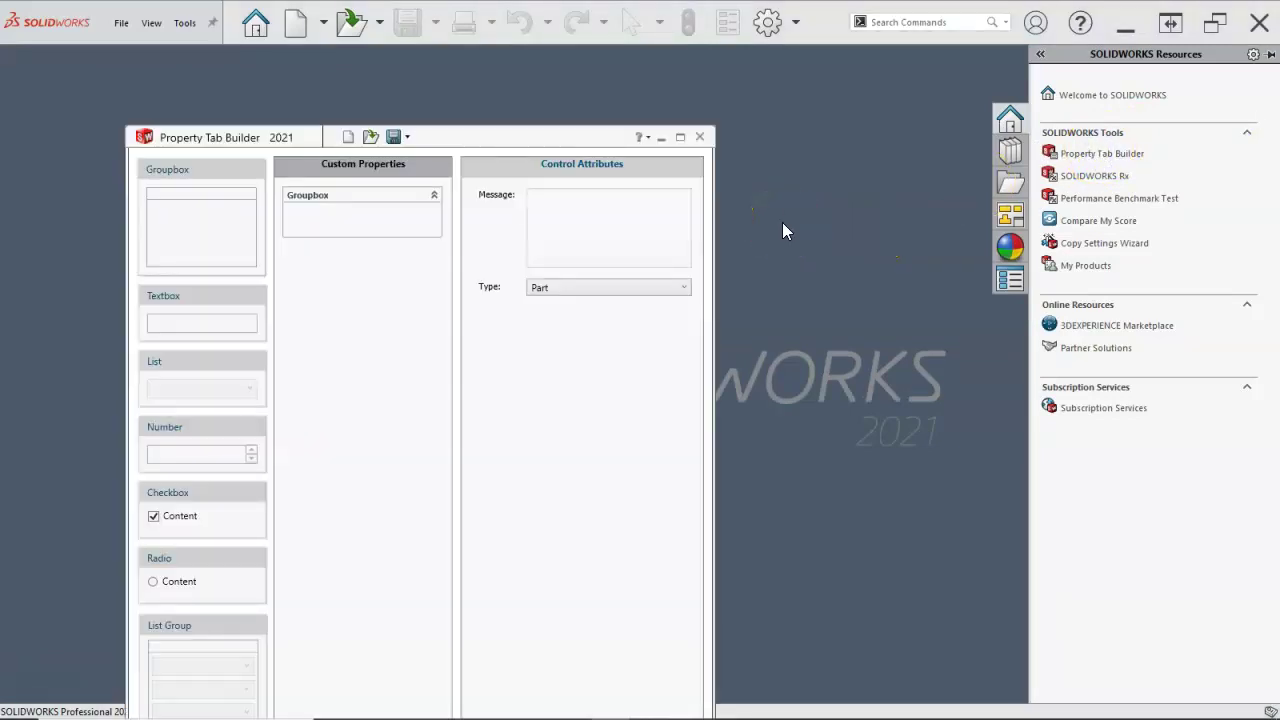
left_click_drag(506, 137, 571, 77)
left_click(437, 75)
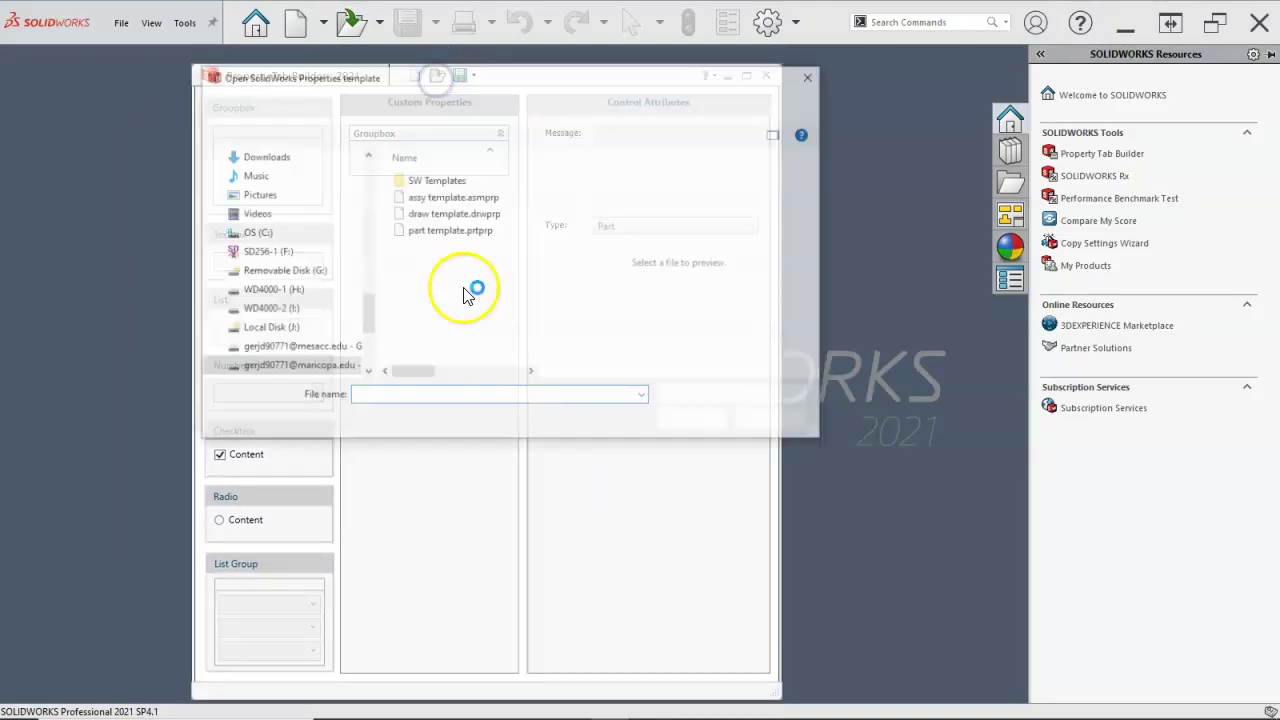
left_click(430, 213)
left_click(719, 427)
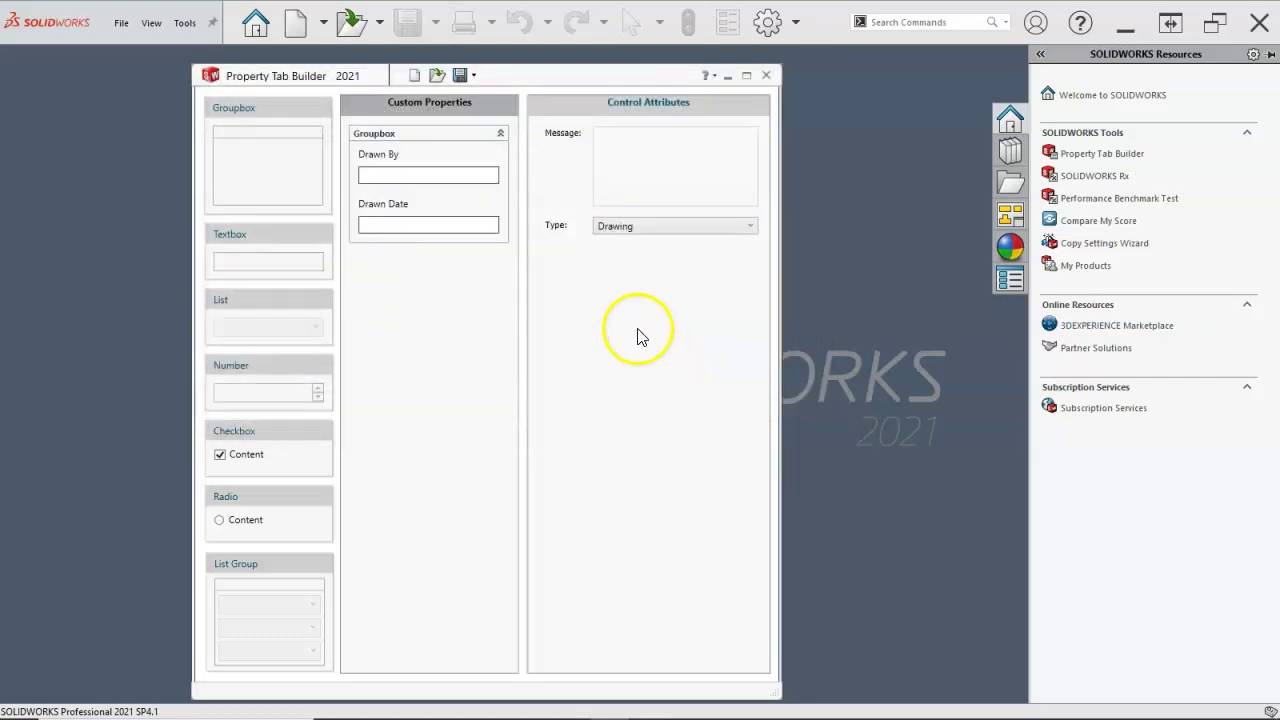
Step: Discard the current form and load part template.prtprp instead
left_click(416, 75)
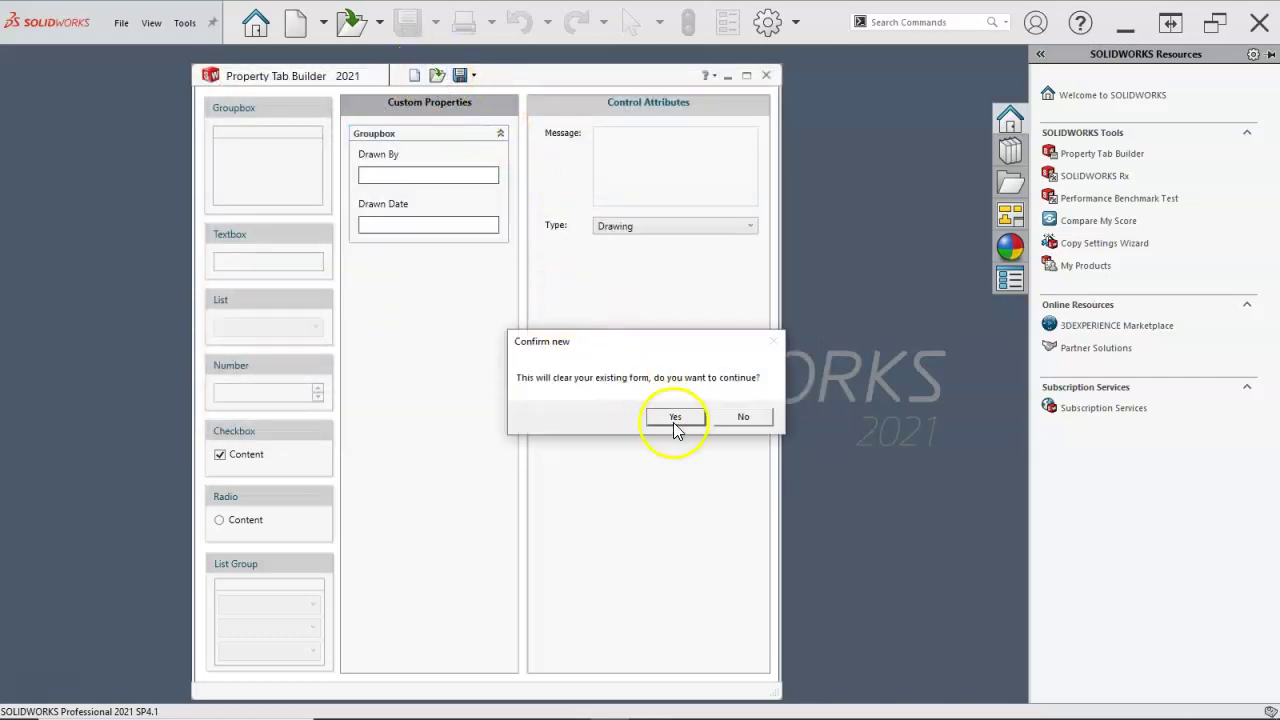
left_click(678, 417)
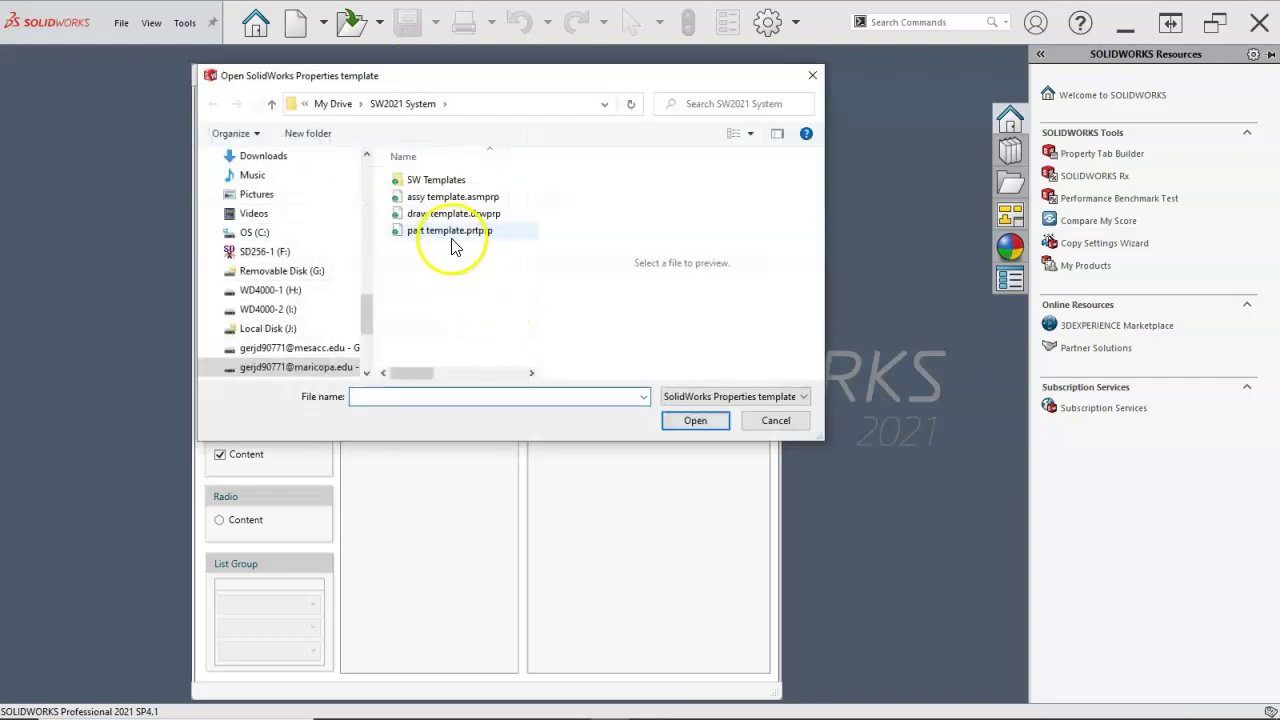
left_click(448, 231)
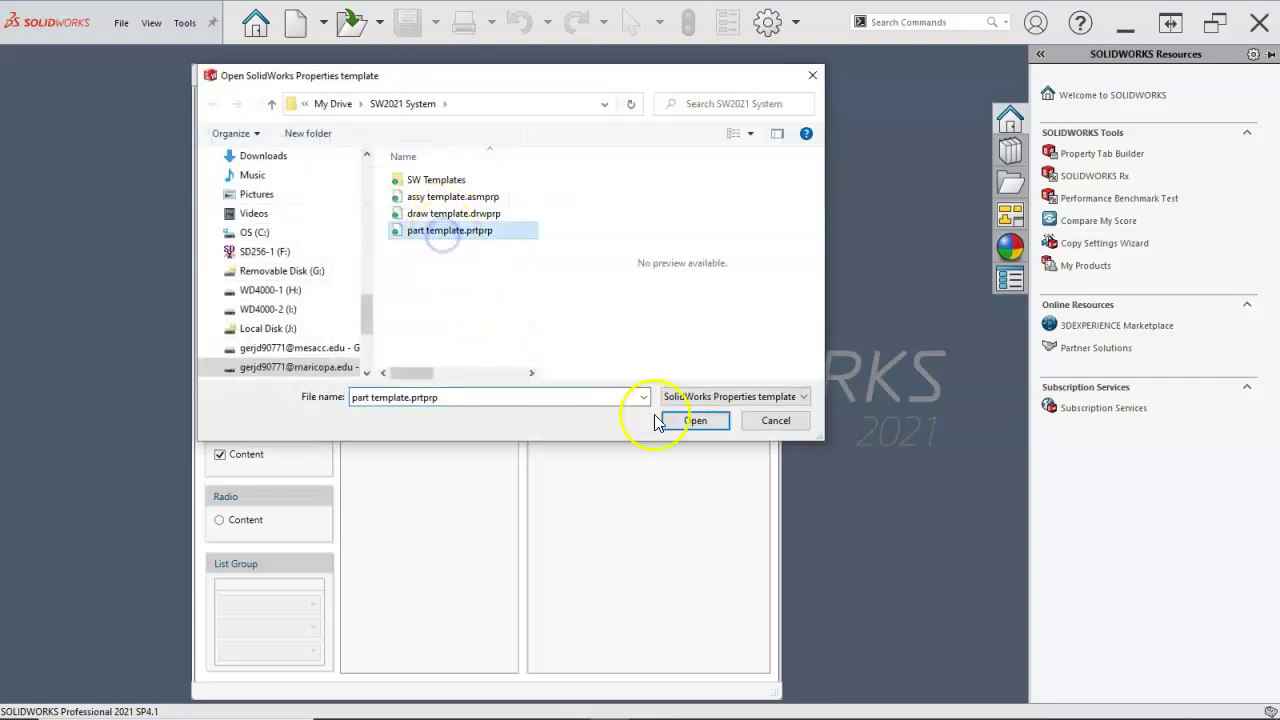
left_click(699, 422)
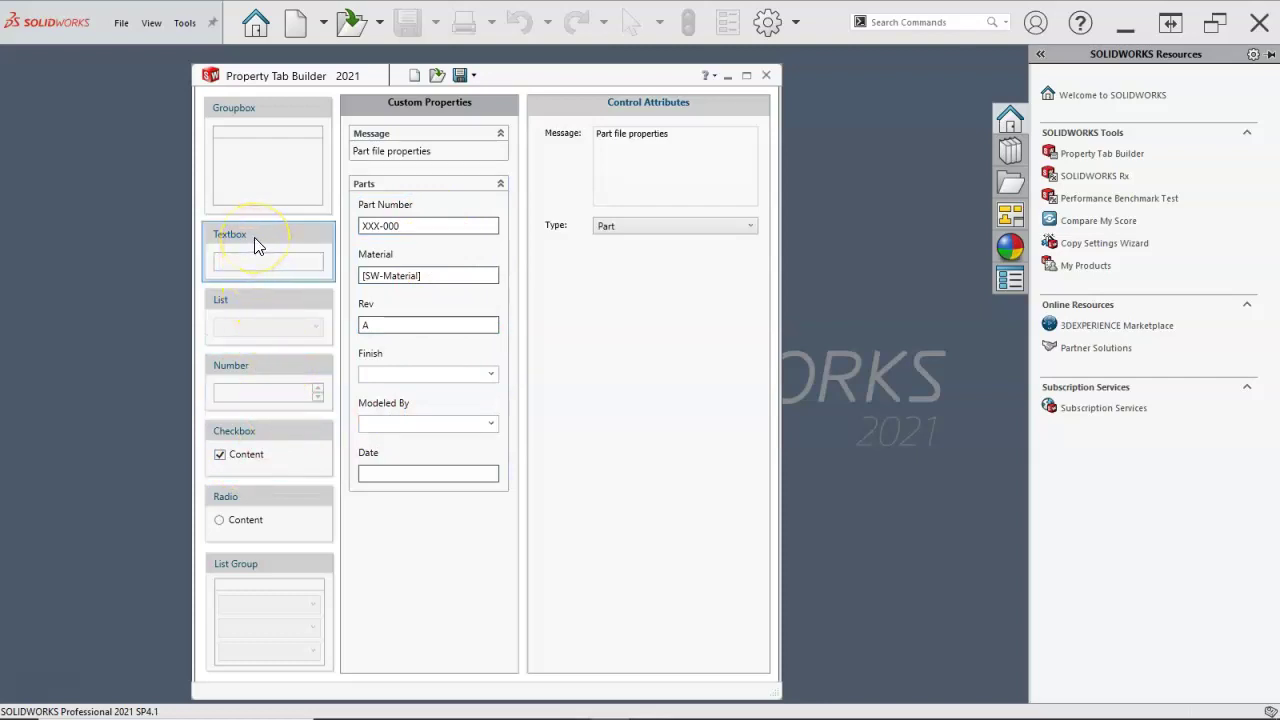
Step: Add a Textbox to the Parts group captioned Mass with property name Weight
left_click_drag(254, 245, 391, 525)
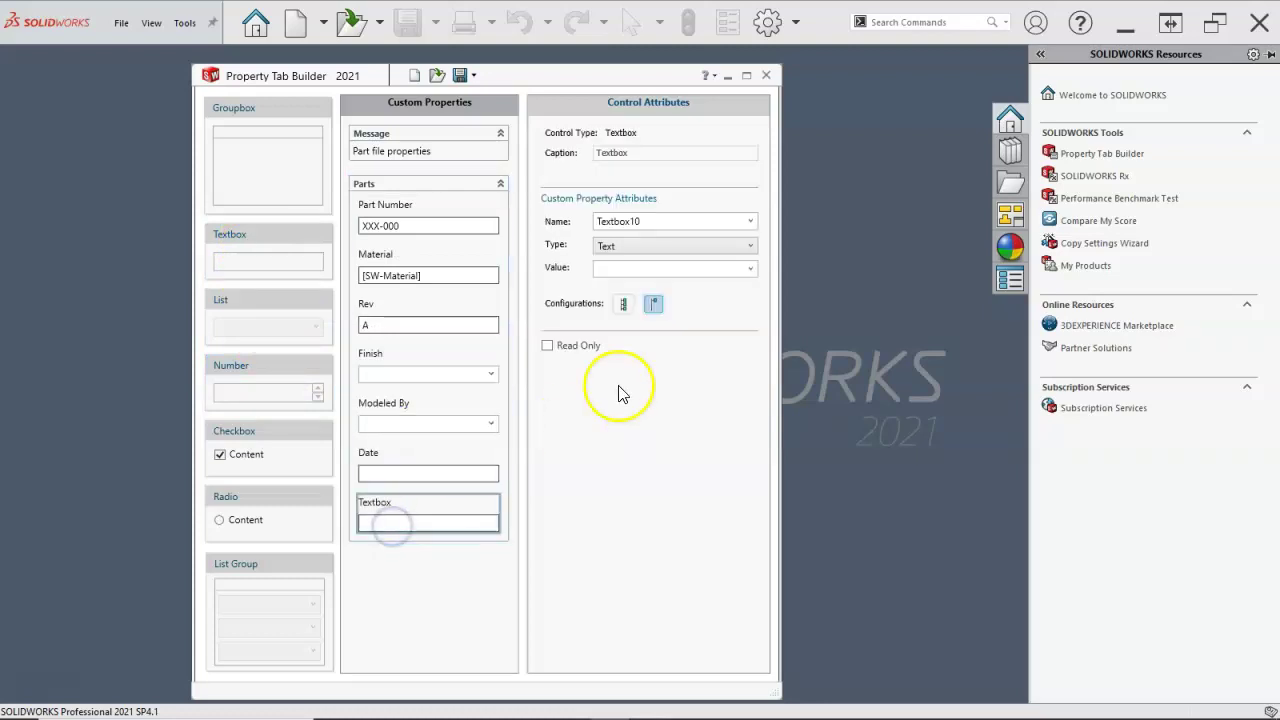
left_click_drag(640, 155, 595, 153)
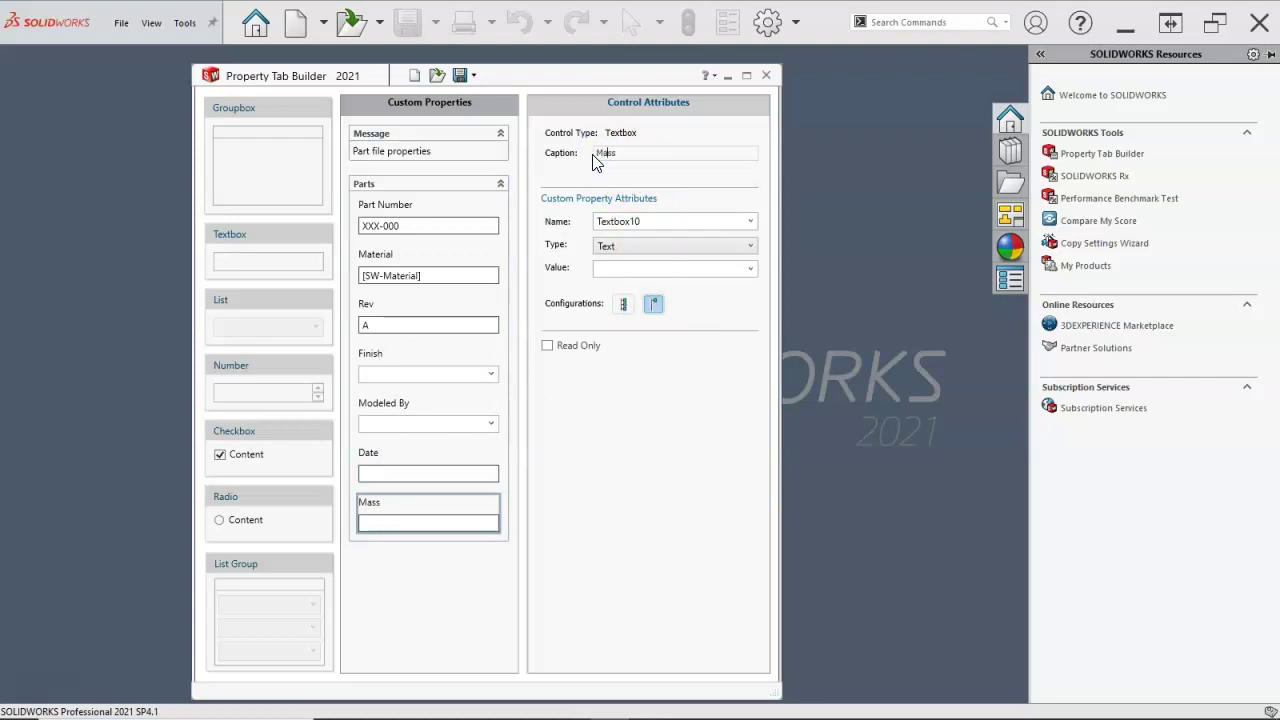
left_click(751, 222)
scroll(688, 324, "down", 5)
scroll(675, 350, "down", 2)
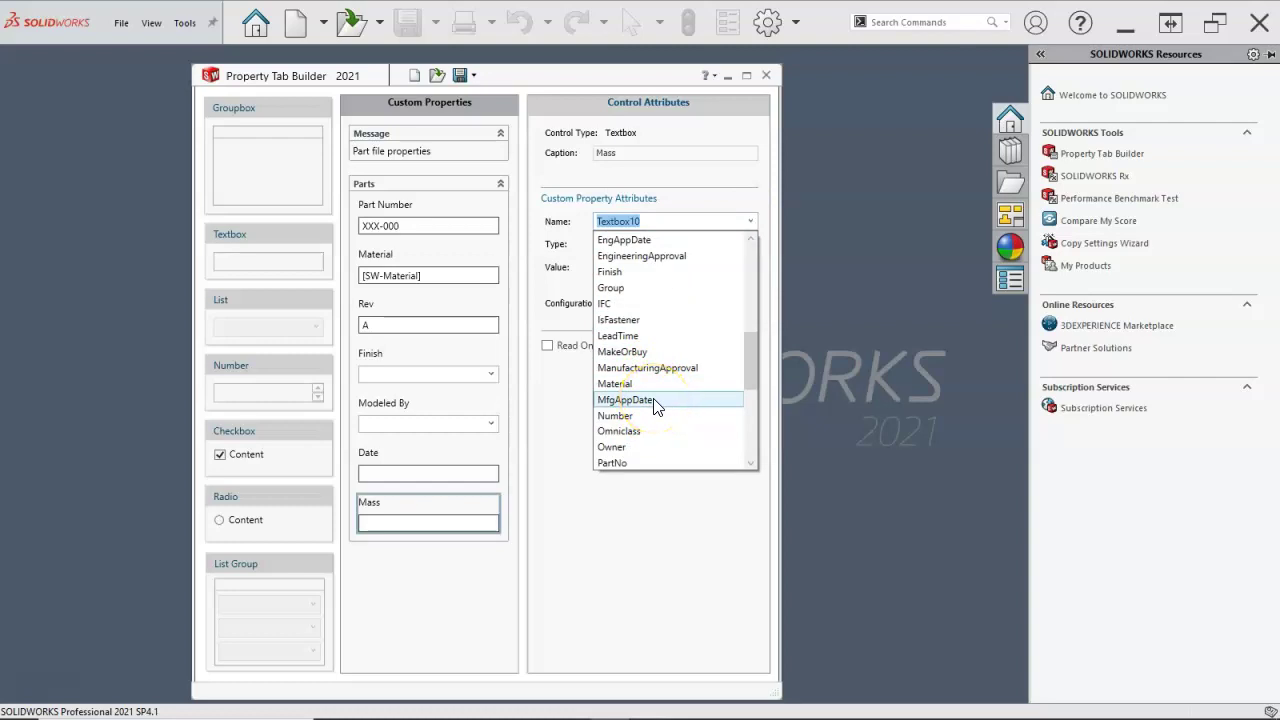
scroll(655, 405, "up", 1)
scroll(655, 400, "down", 5)
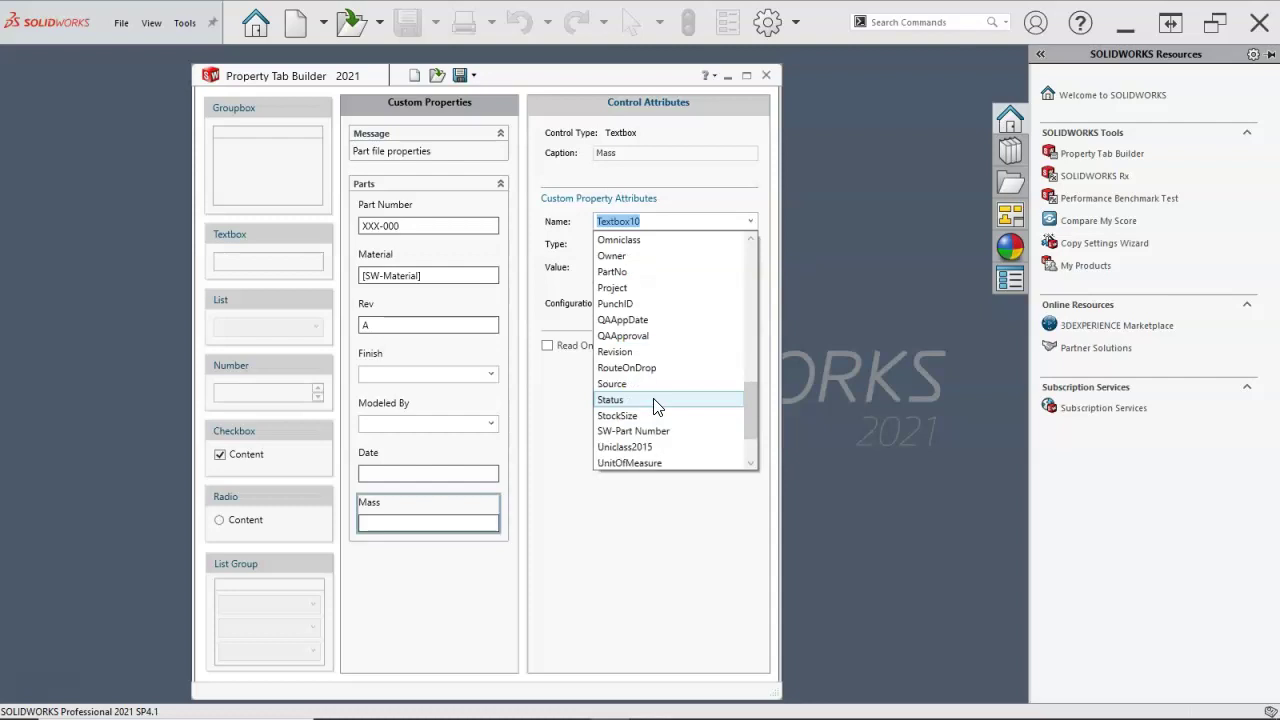
left_click(628, 448)
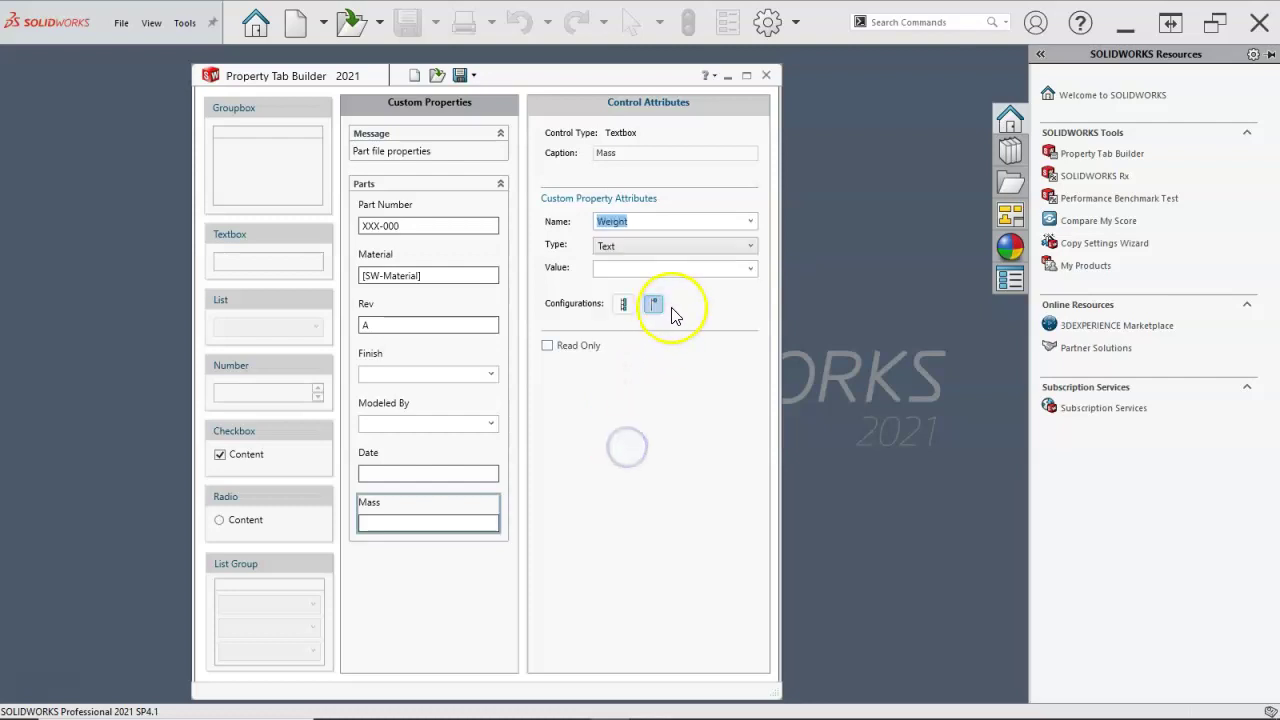
Step: Set the Mass field's value to [SW-Mass] and save the part template
left_click(751, 270)
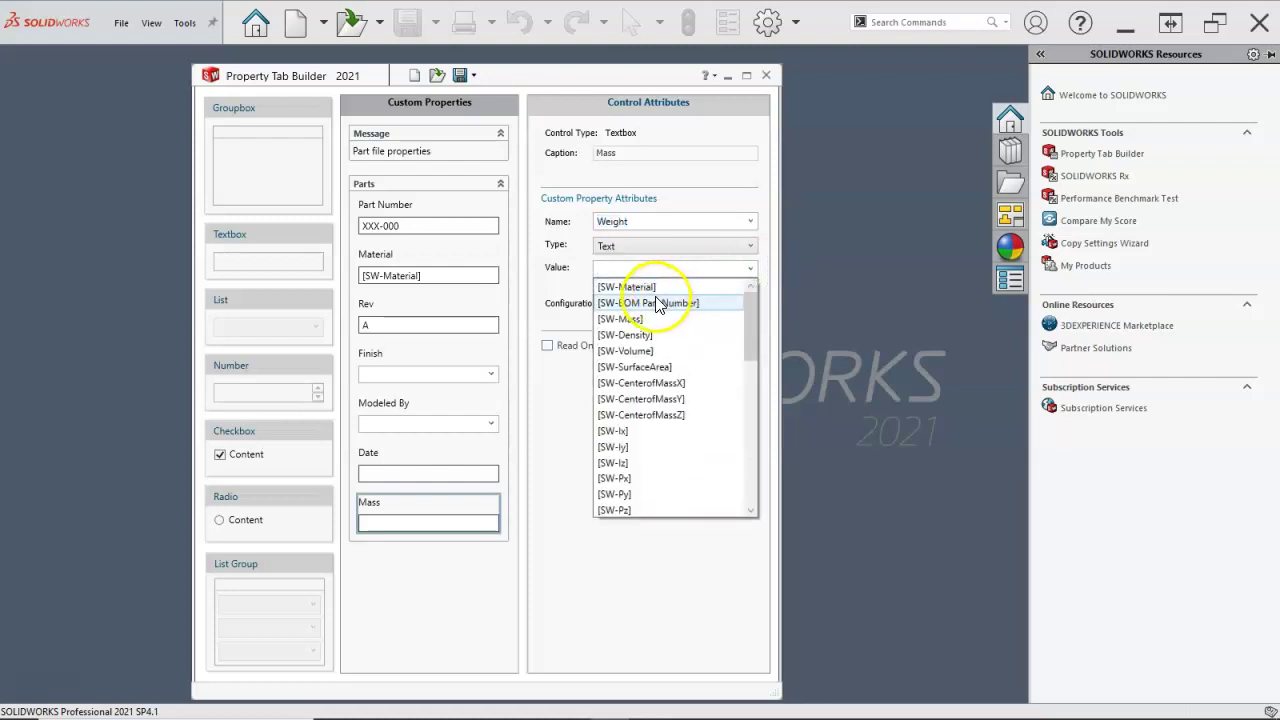
left_click(651, 318)
left_click(651, 366)
left_click(655, 304)
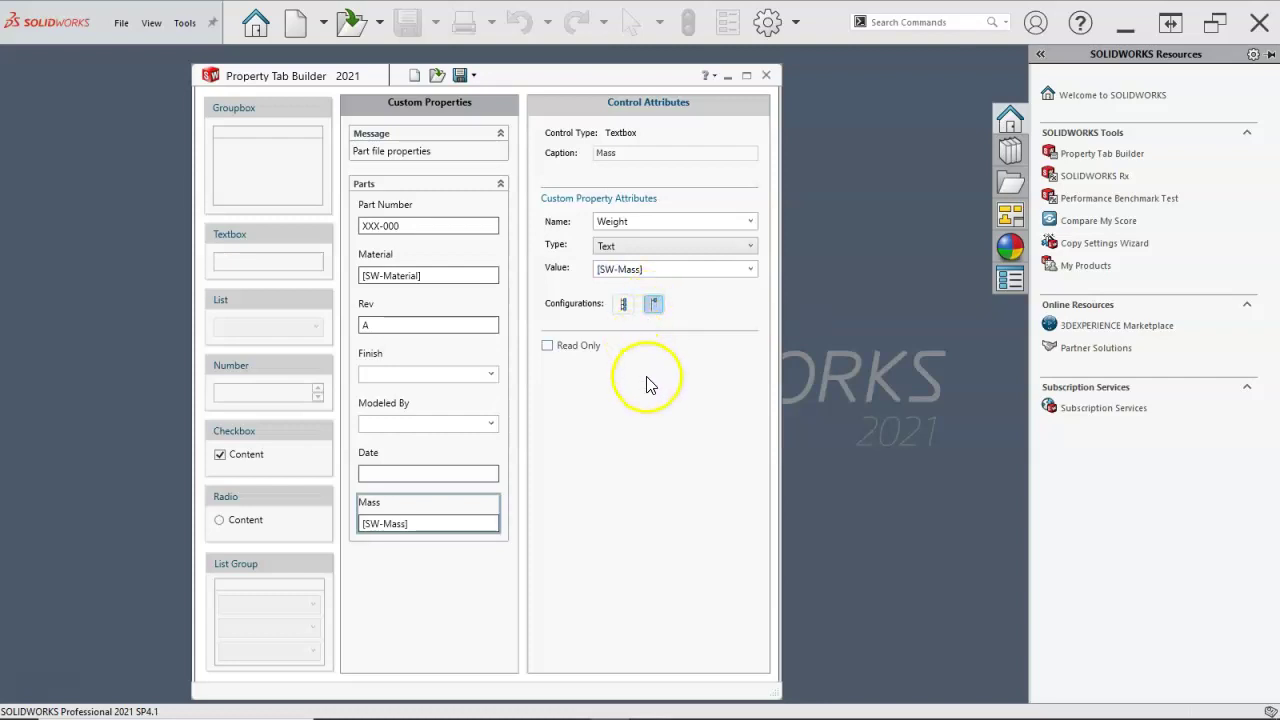
left_click(459, 76)
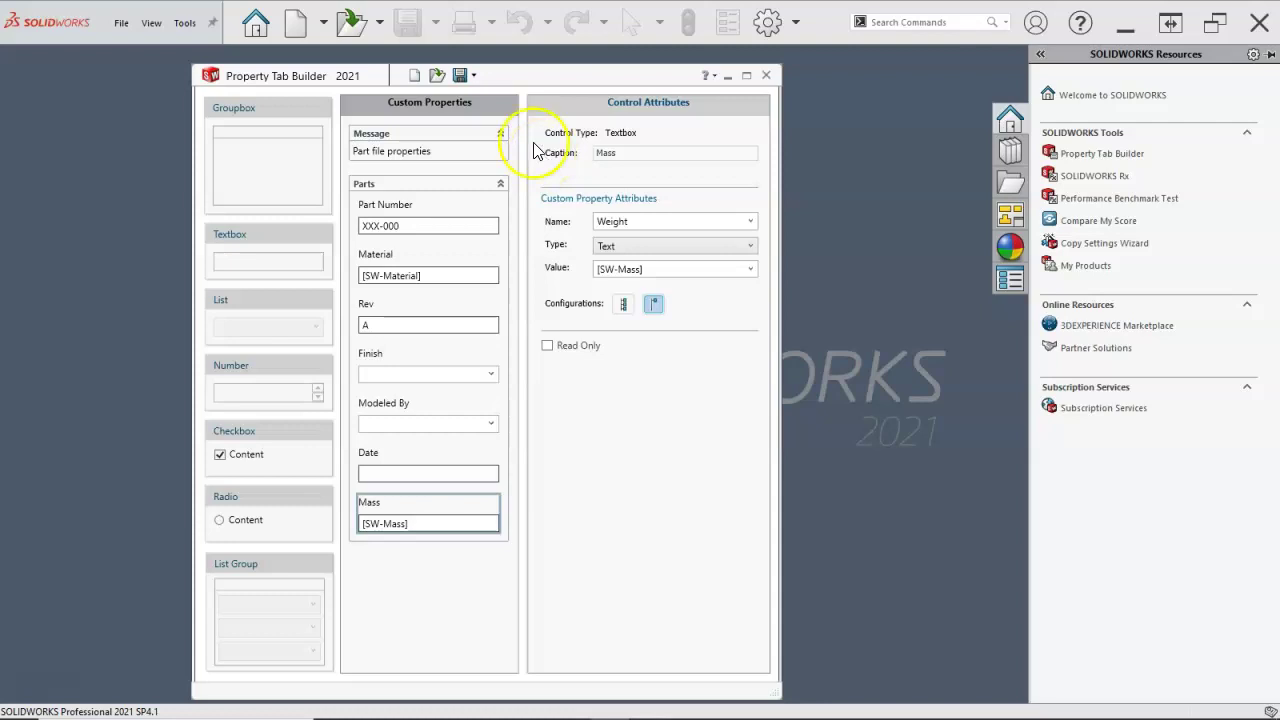
Step: Clear the form and load assy template.asmprp into Property Tab Builder
left_click(415, 75)
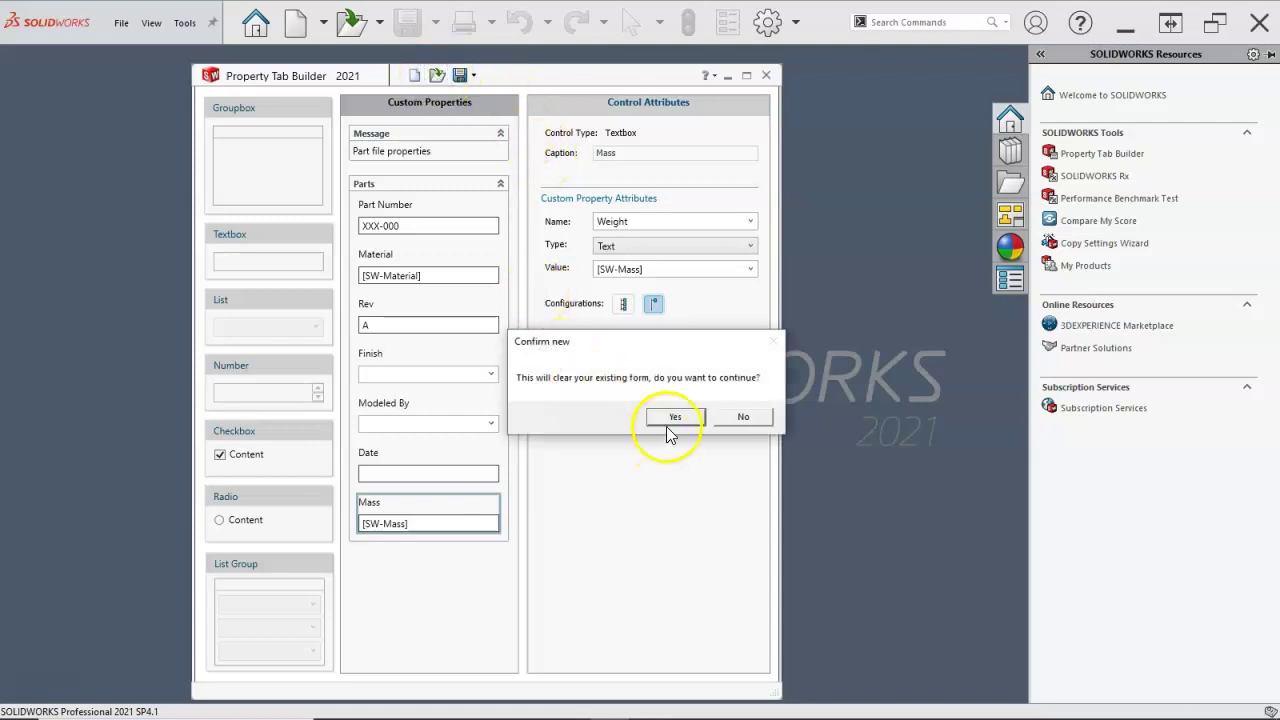
left_click(674, 417)
left_click(476, 276)
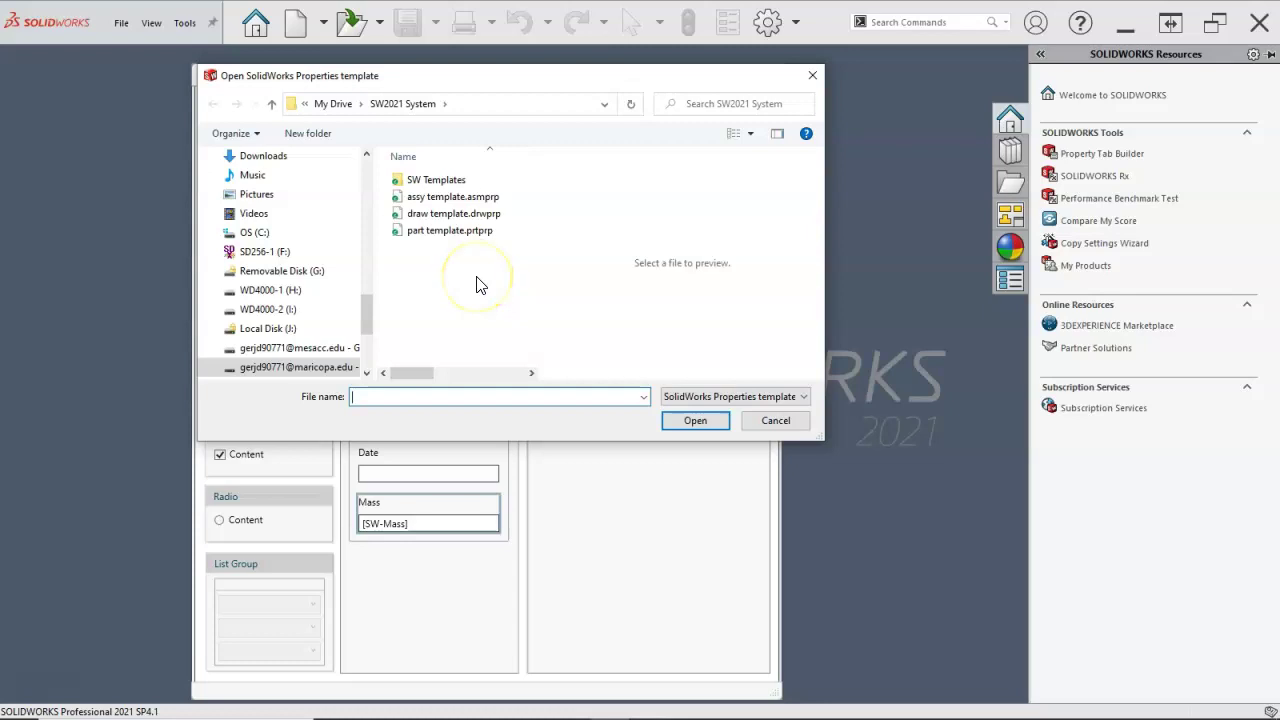
left_click(453, 197)
left_click(695, 421)
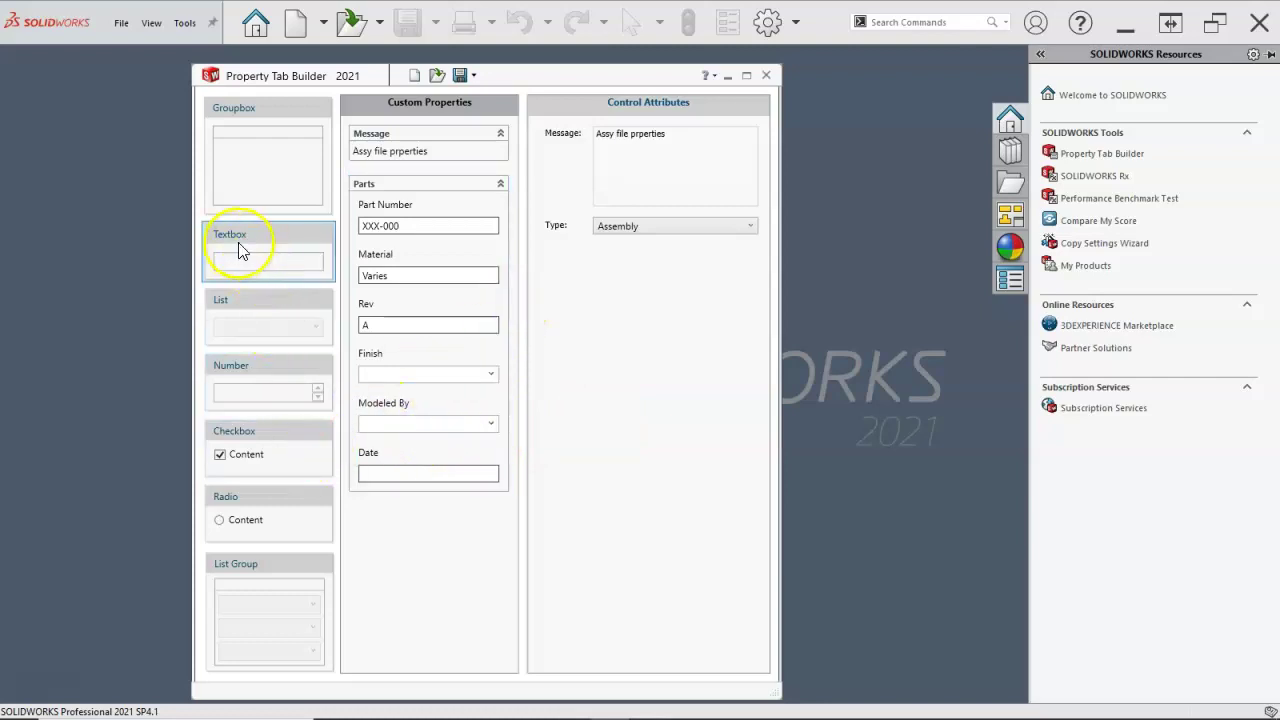
Step: Add a Mass textbox below Date, mapped to Weight with value [SW-Mass]
left_click_drag(238, 243, 408, 525)
left_click_drag(634, 155, 588, 162)
left_click(700, 240)
left_click(746, 226)
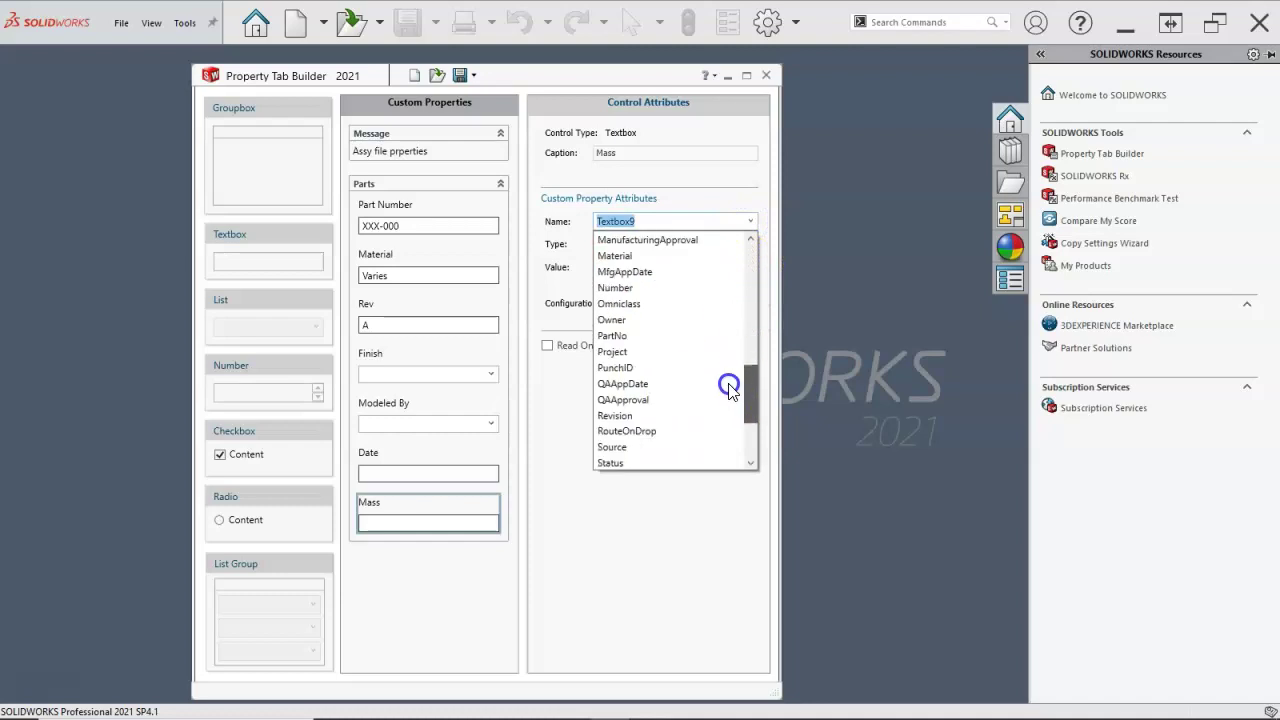
scroll(727, 403, "down", 2)
left_click(650, 449)
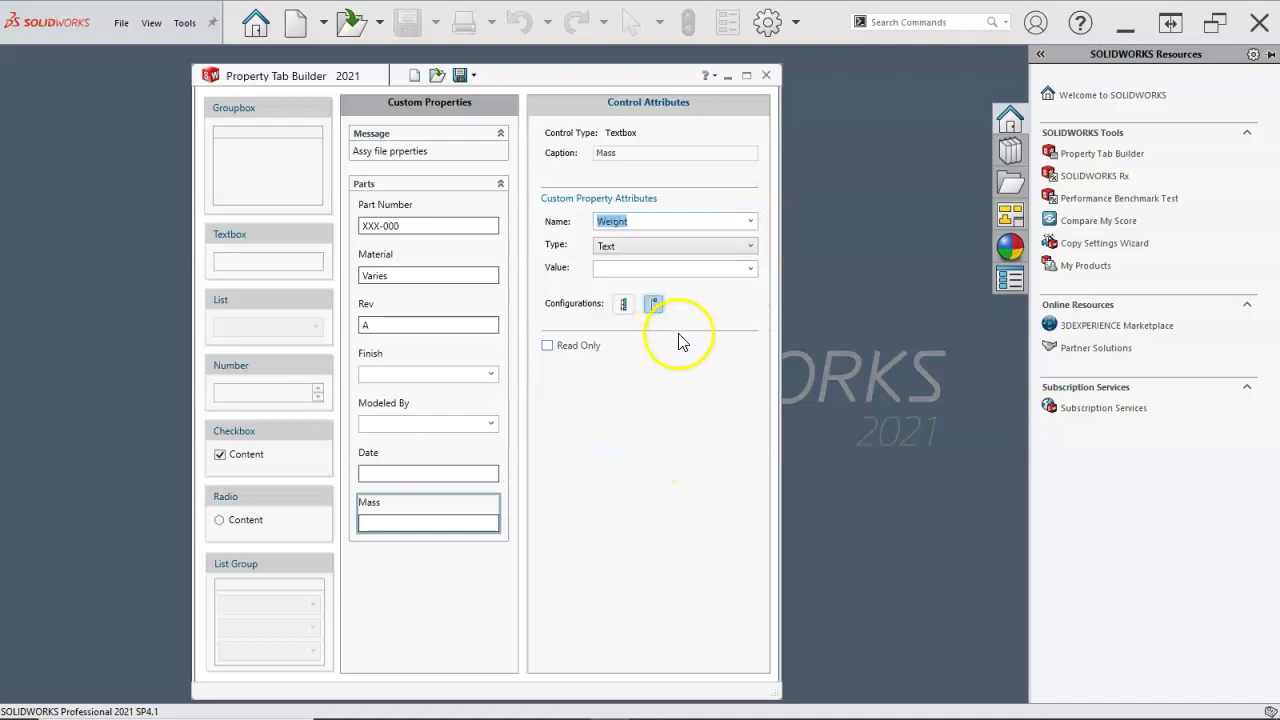
left_click(750, 268)
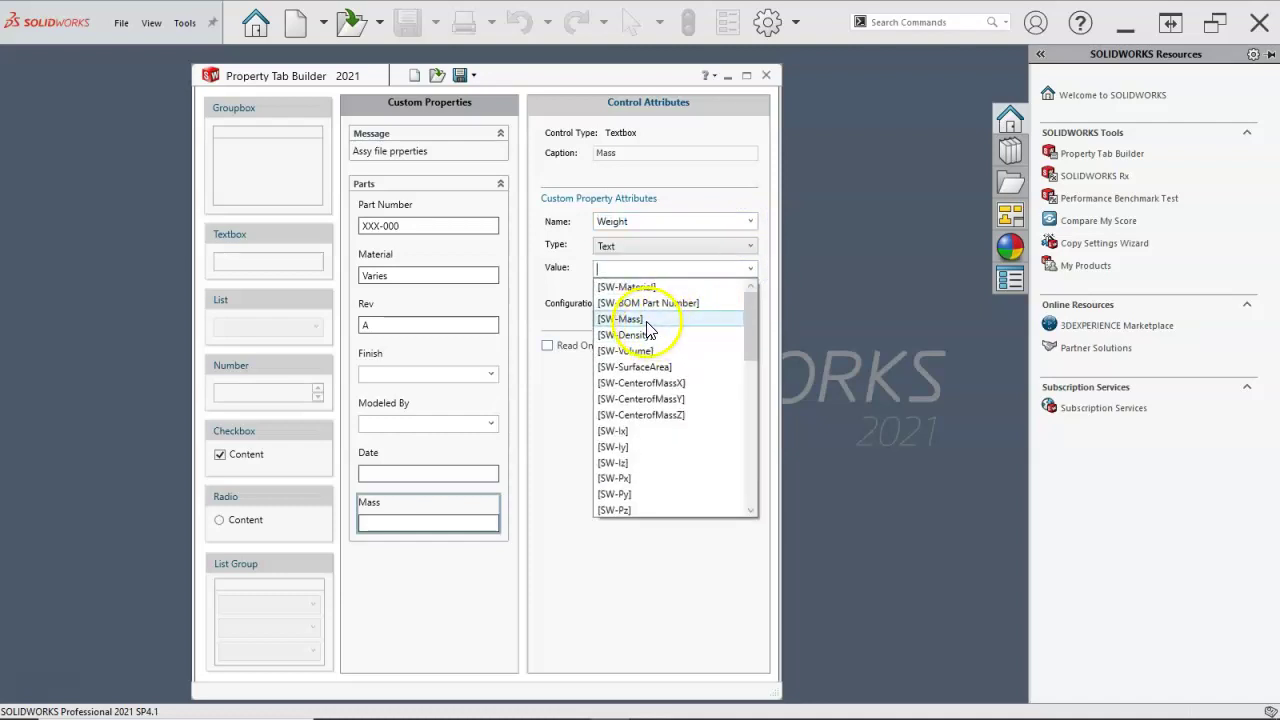
left_click(642, 319)
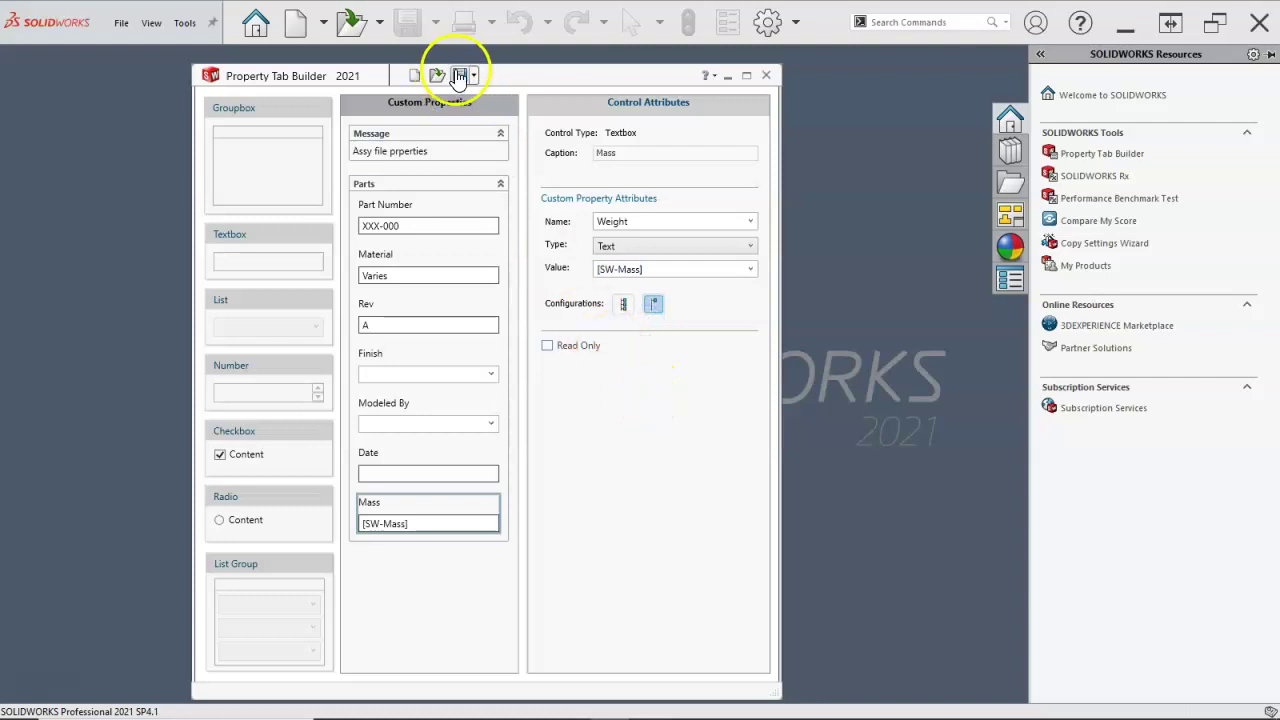
Step: Close Property Tab Builder, open Driver Wheel.SLDPRT from recent files, and review its file properties
left_click(766, 75)
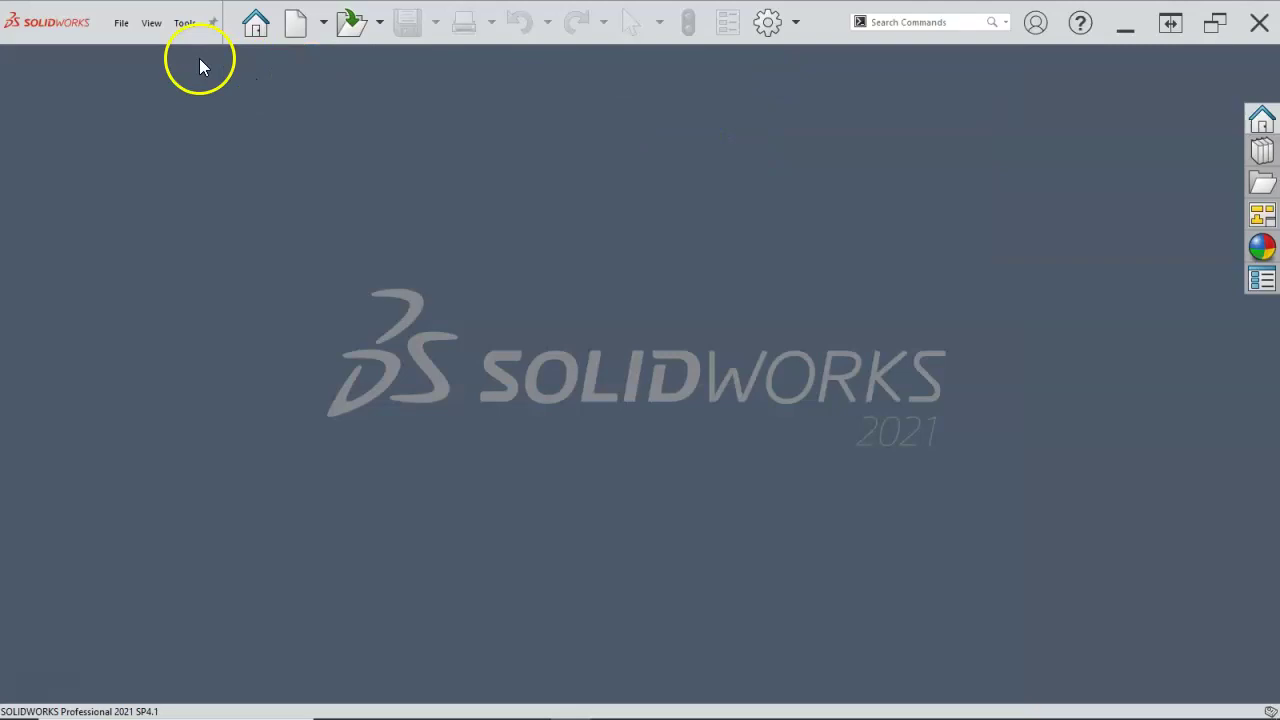
left_click(123, 36)
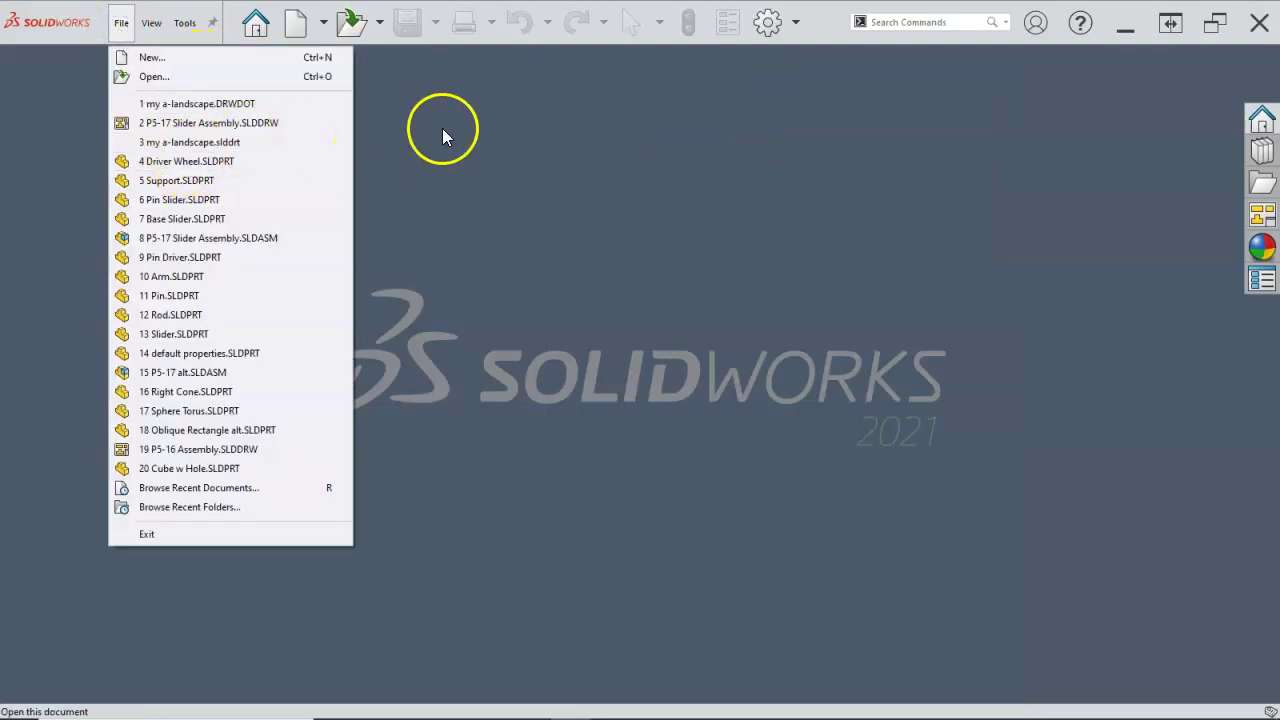
left_click(436, 127)
left_click(121, 23)
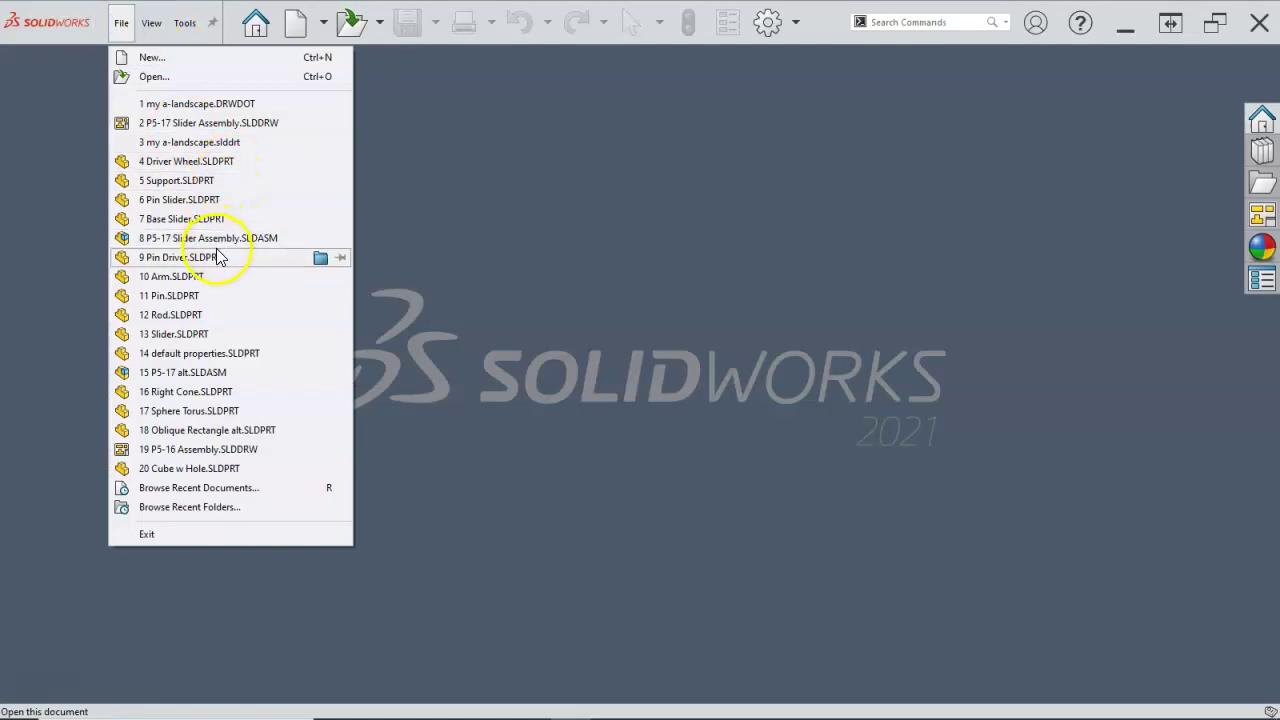
left_click(180, 162)
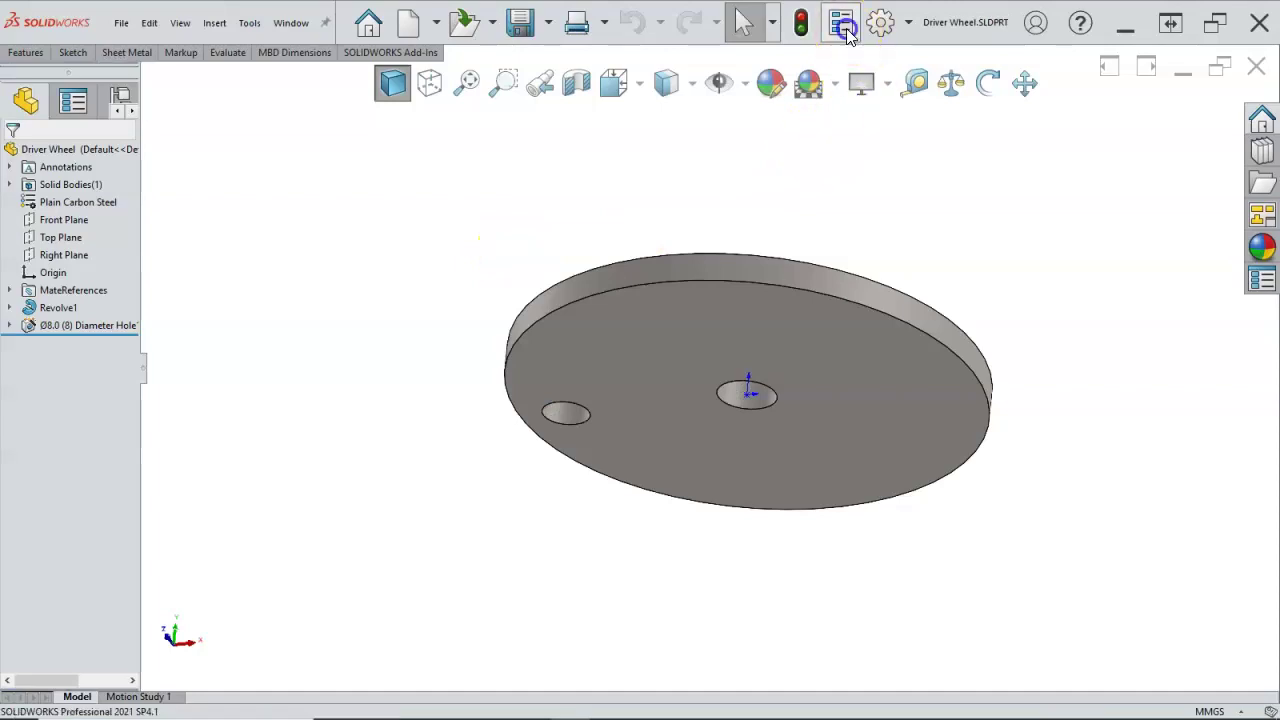
left_click(842, 23)
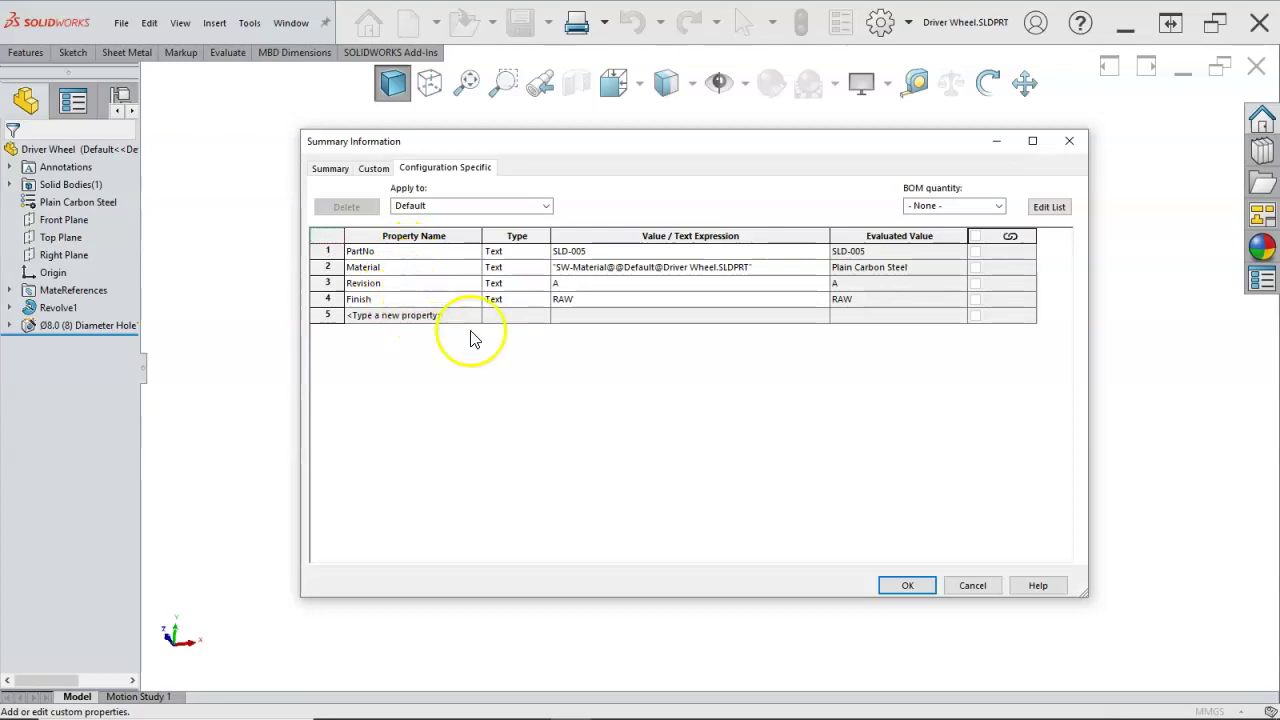
left_click(975, 586)
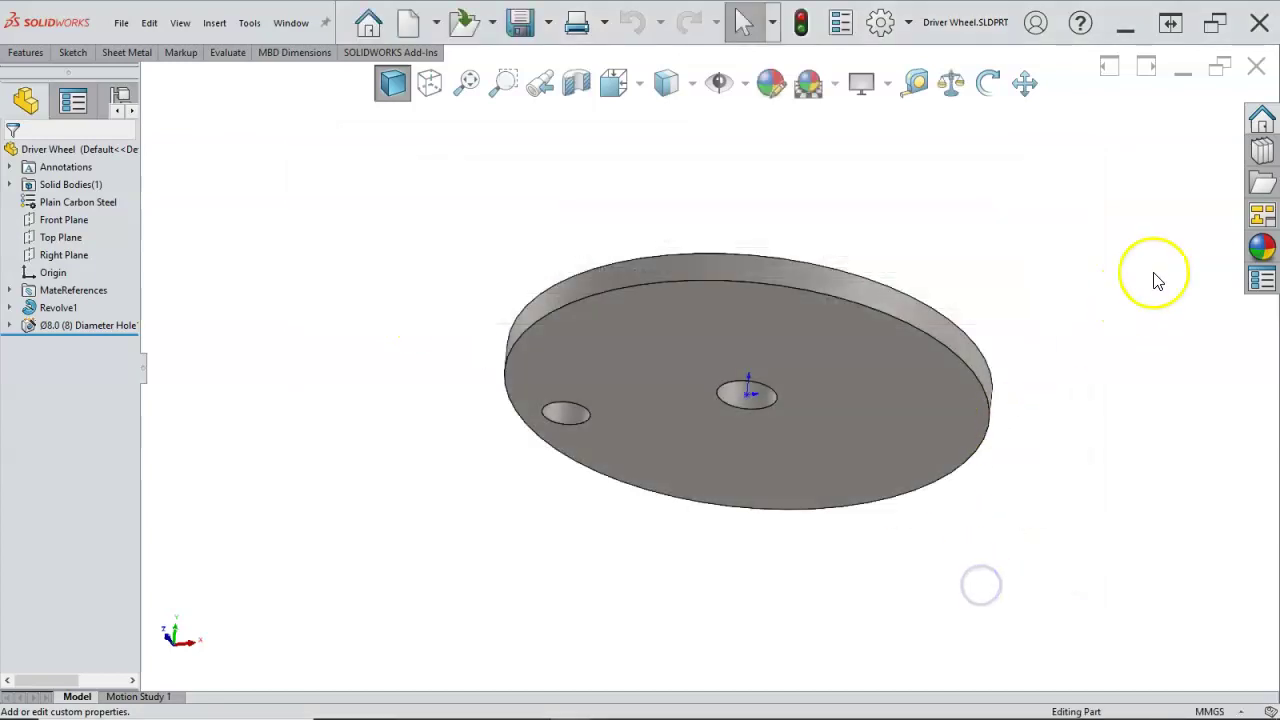
Step: Reapply the part properties template in Custom Properties so Mass shows 202.77 g
left_click(1262, 280)
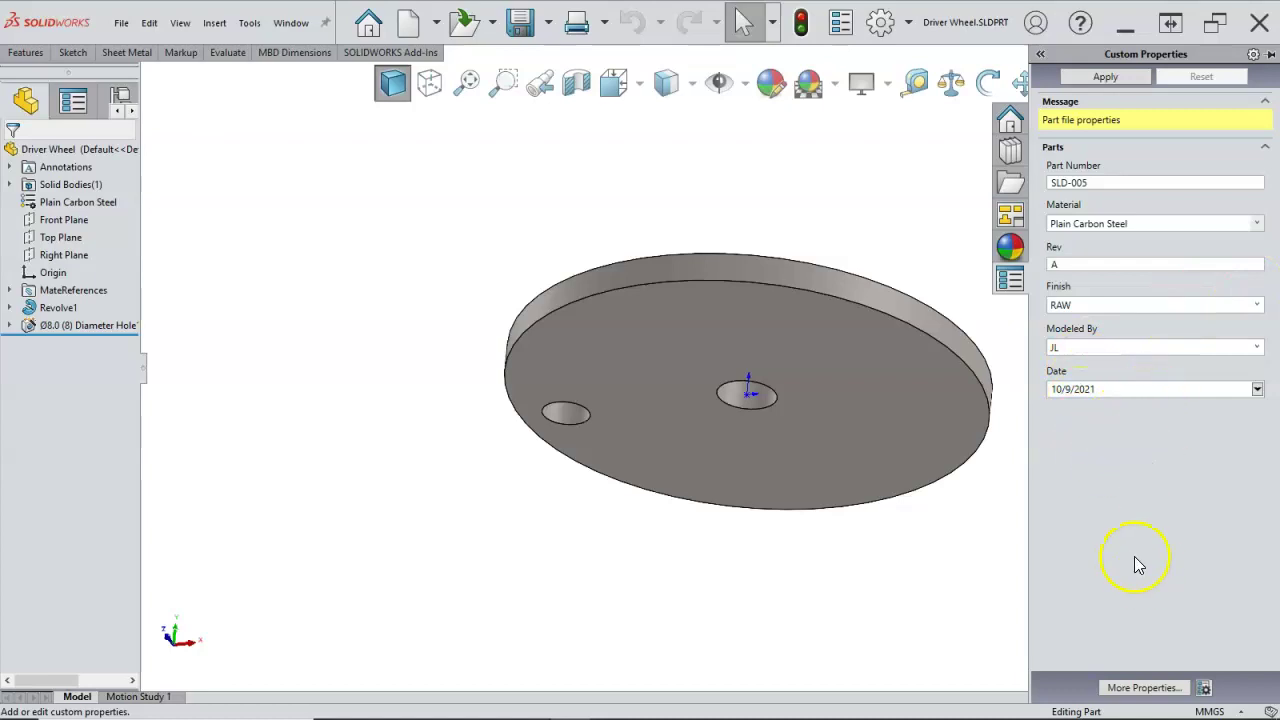
left_click(1206, 690)
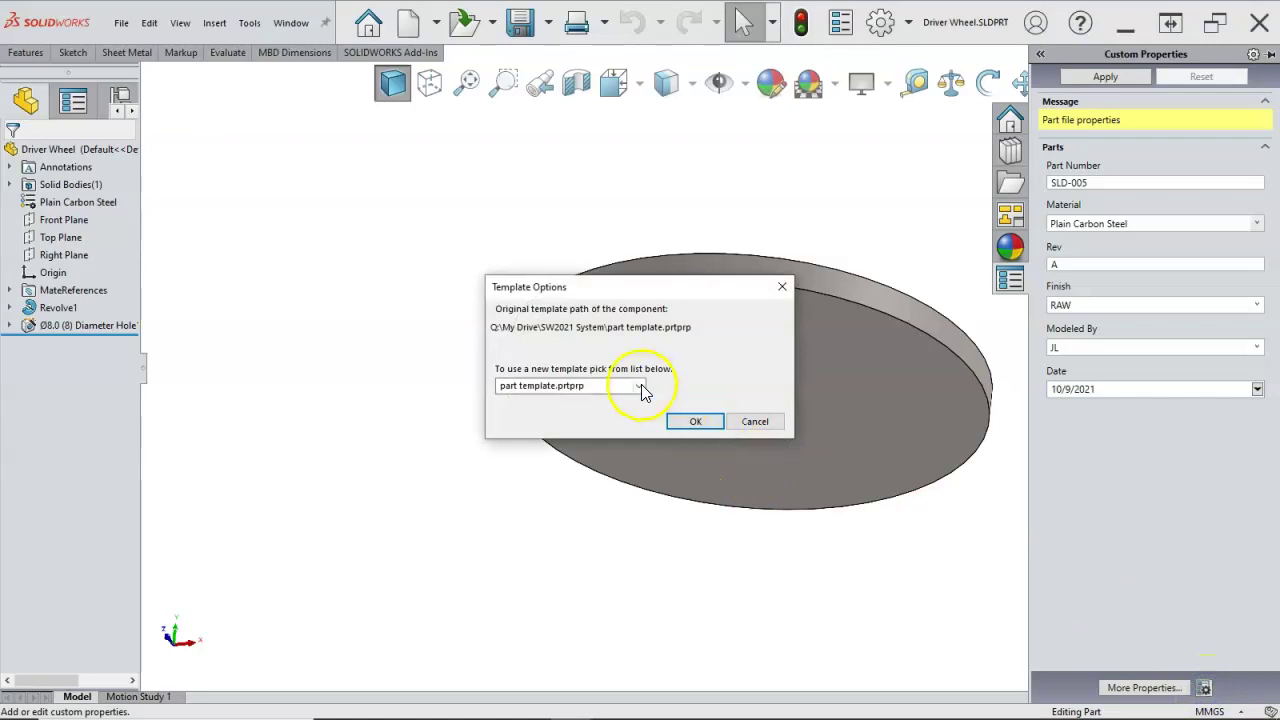
left_click(643, 386)
left_click(557, 397)
left_click(690, 423)
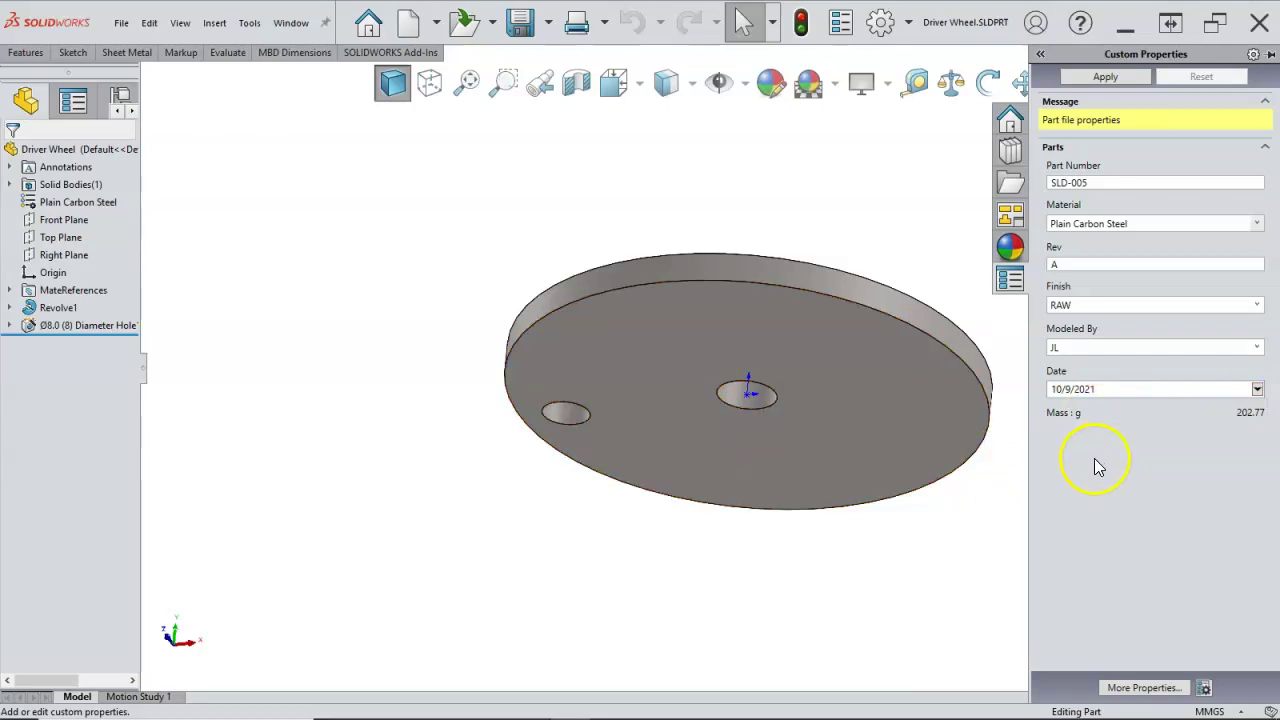
Step: Apply Driver Wheel's custom properties and confirm Weight evaluates to 202.77 in the summary
left_click(1105, 77)
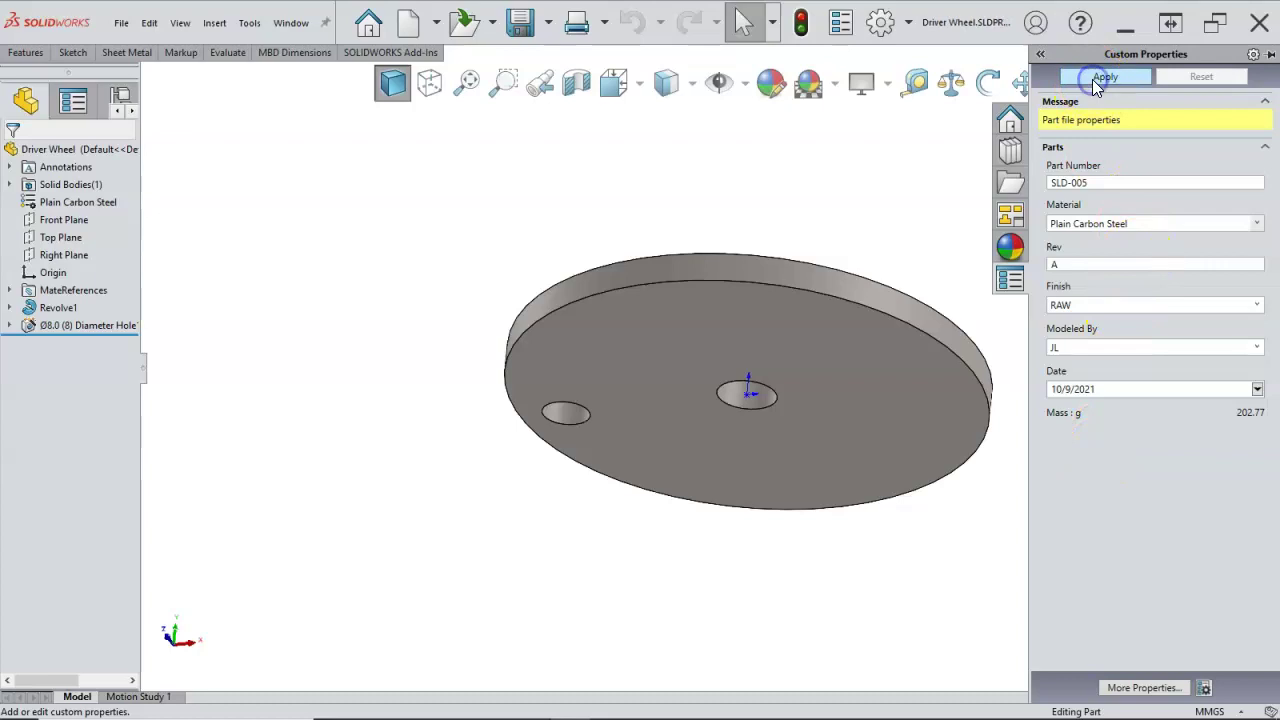
left_click(840, 22)
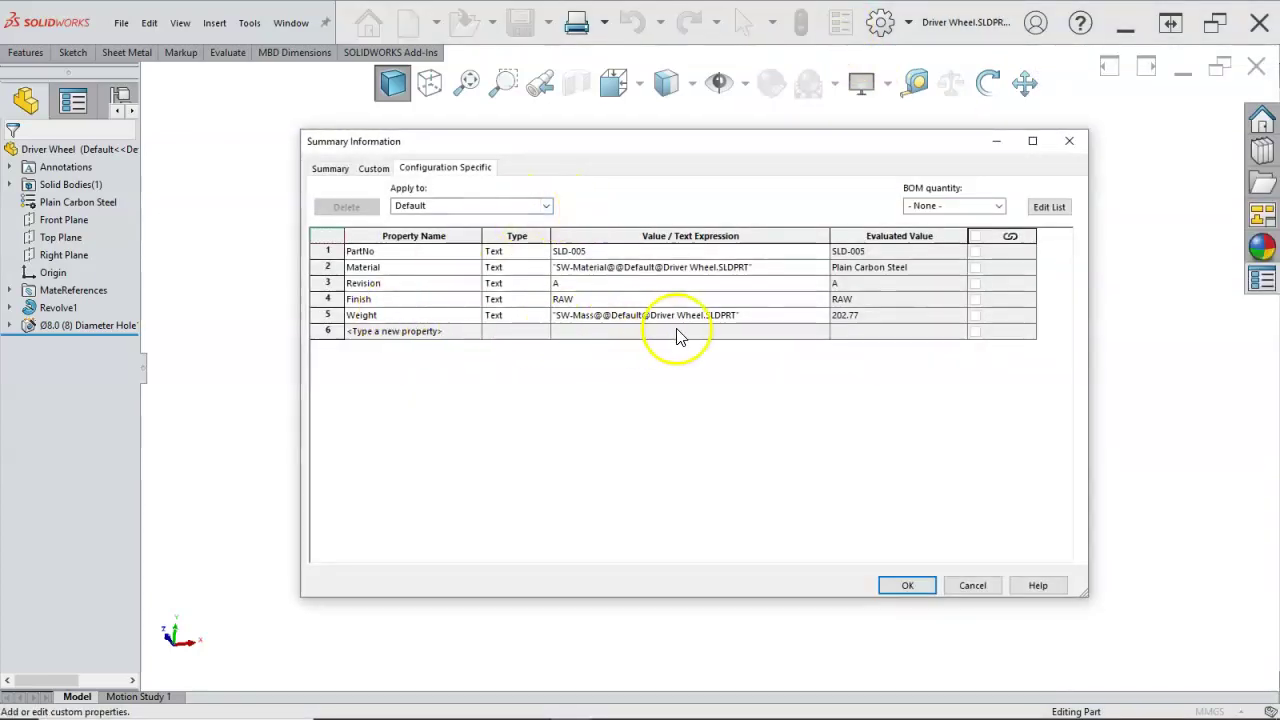
left_click(903, 586)
Step: Orbit the Driver Wheel to view it from above and save the part
middle_click_drag(837, 437, 785, 469)
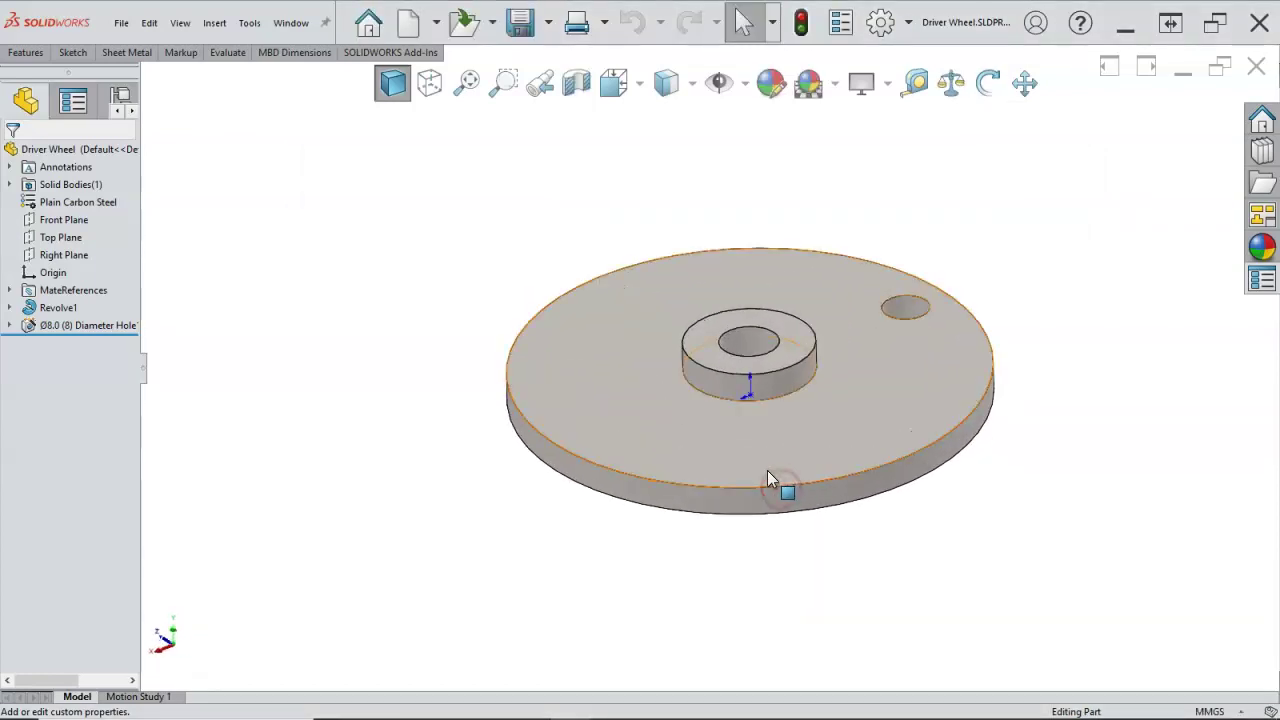
middle_click_drag(762, 514, 776, 425)
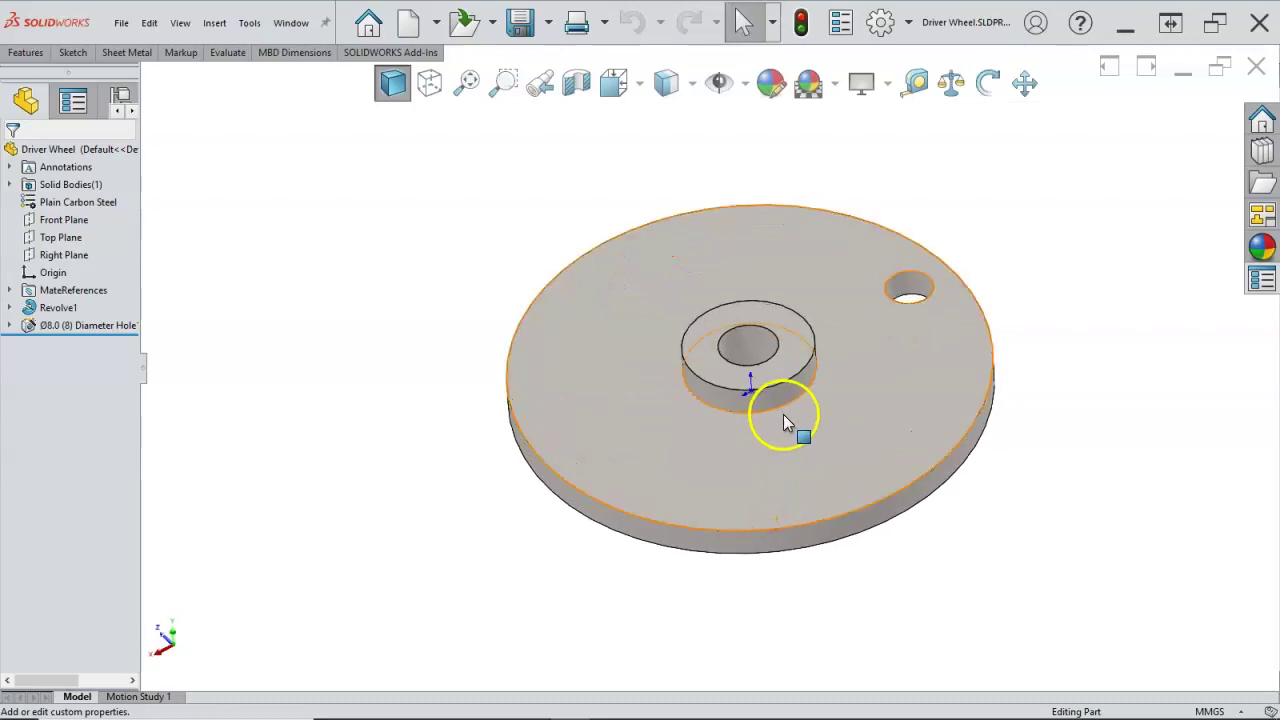
left_click(520, 26)
left_click(514, 214)
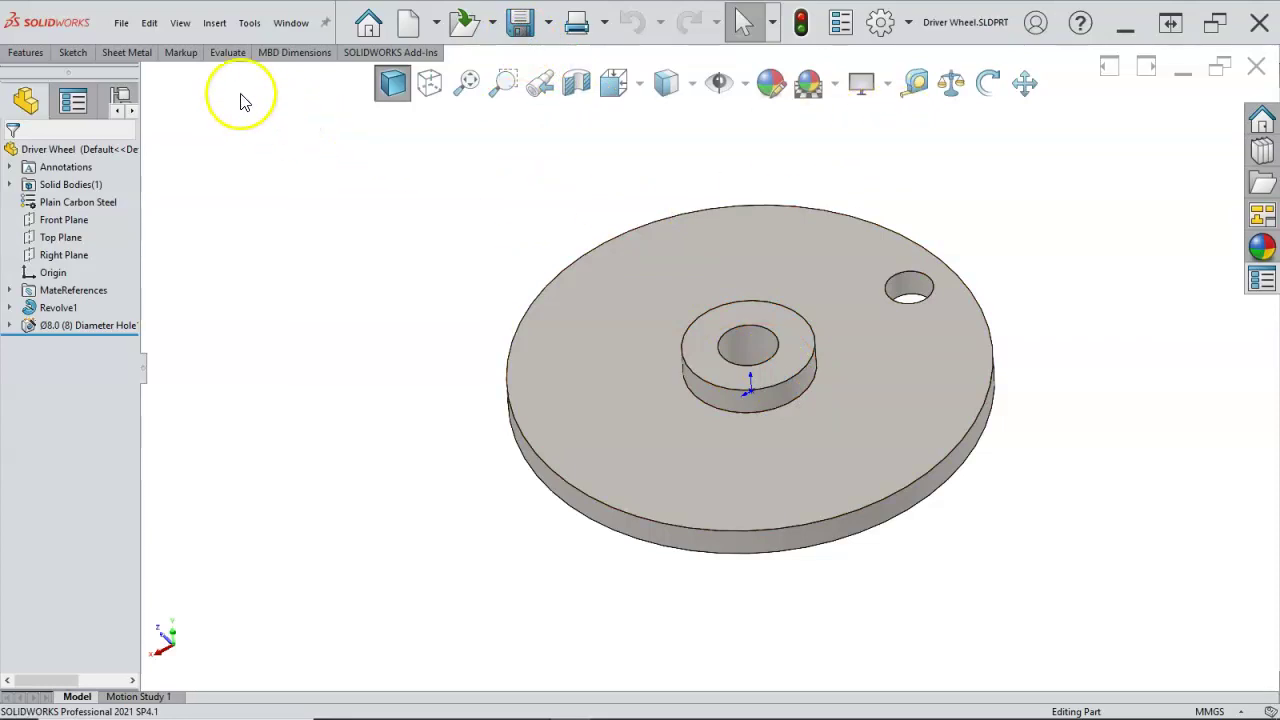
Step: Open P5-17 Slider Assembly.SLDDRW from the recent files list
left_click(125, 27)
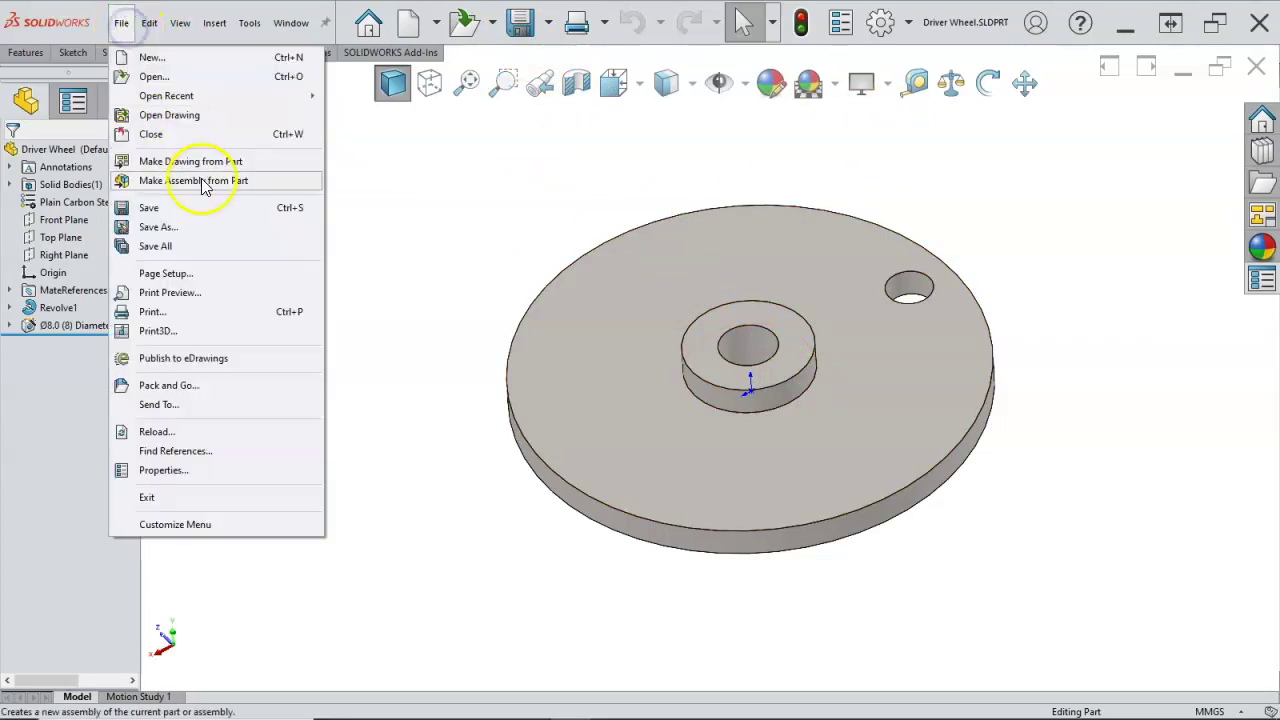
left_click(177, 99)
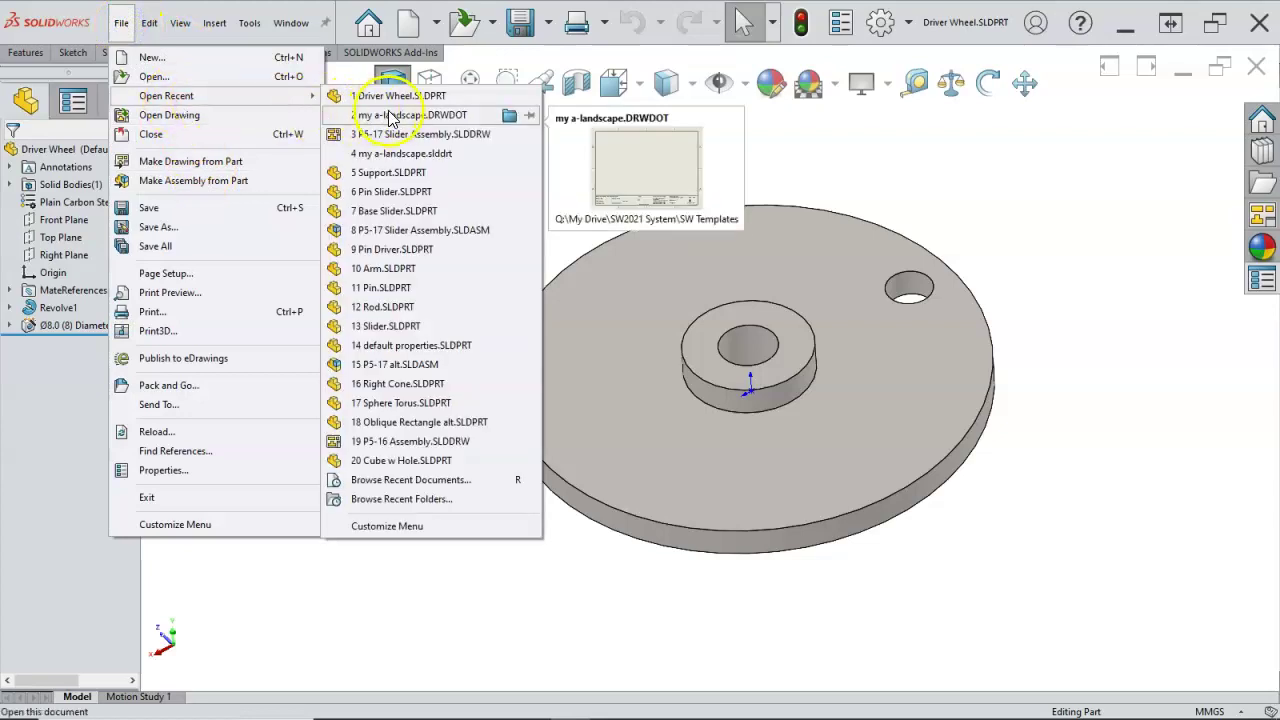
left_click(405, 134)
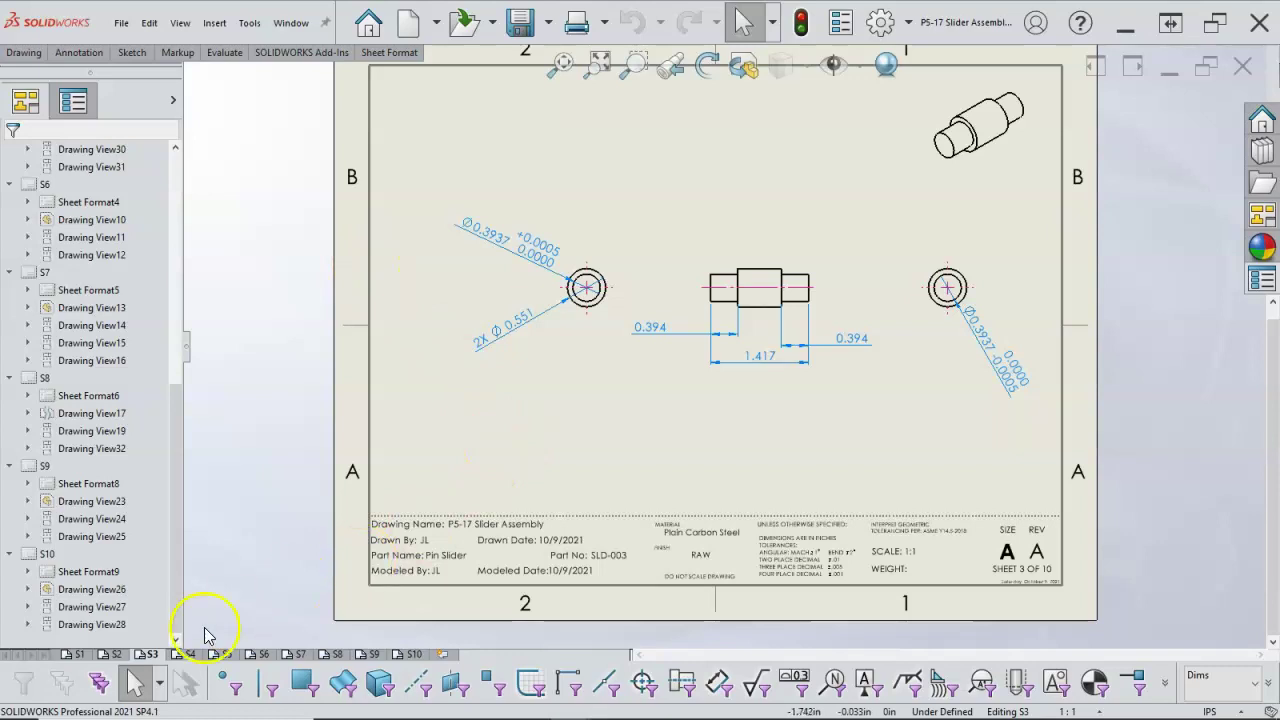
Step: On sheet 4, open the Pin part from its drawing view
left_click(190, 654)
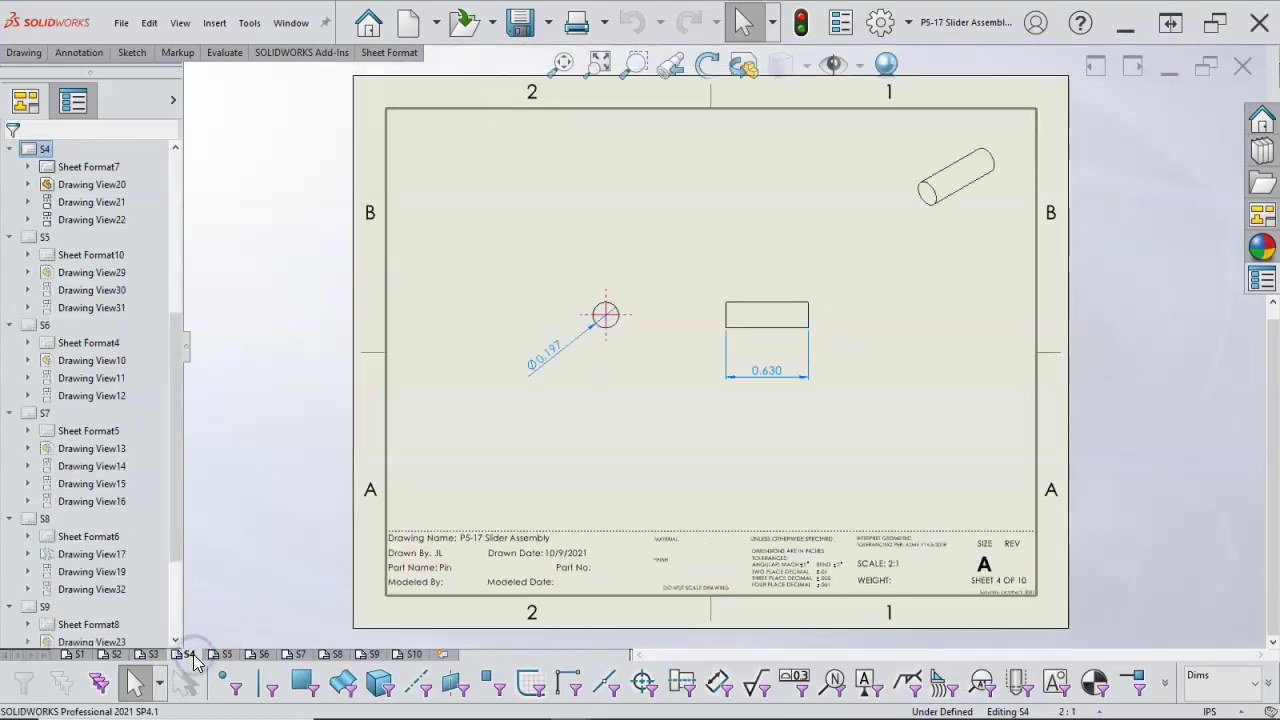
left_click(955, 218)
right_click(951, 206)
key("Escape")
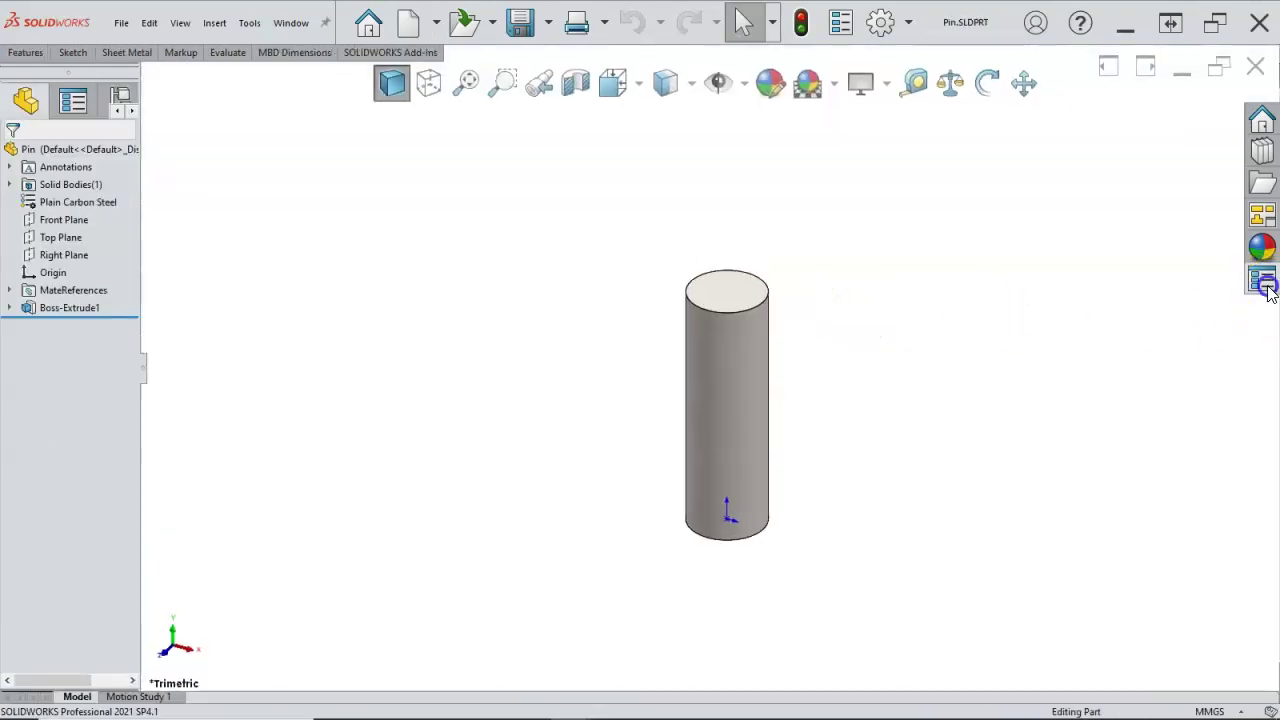
Step: Apply the Pin part's custom properties (XXX-000, Rev A) and save the part
left_click(1263, 284)
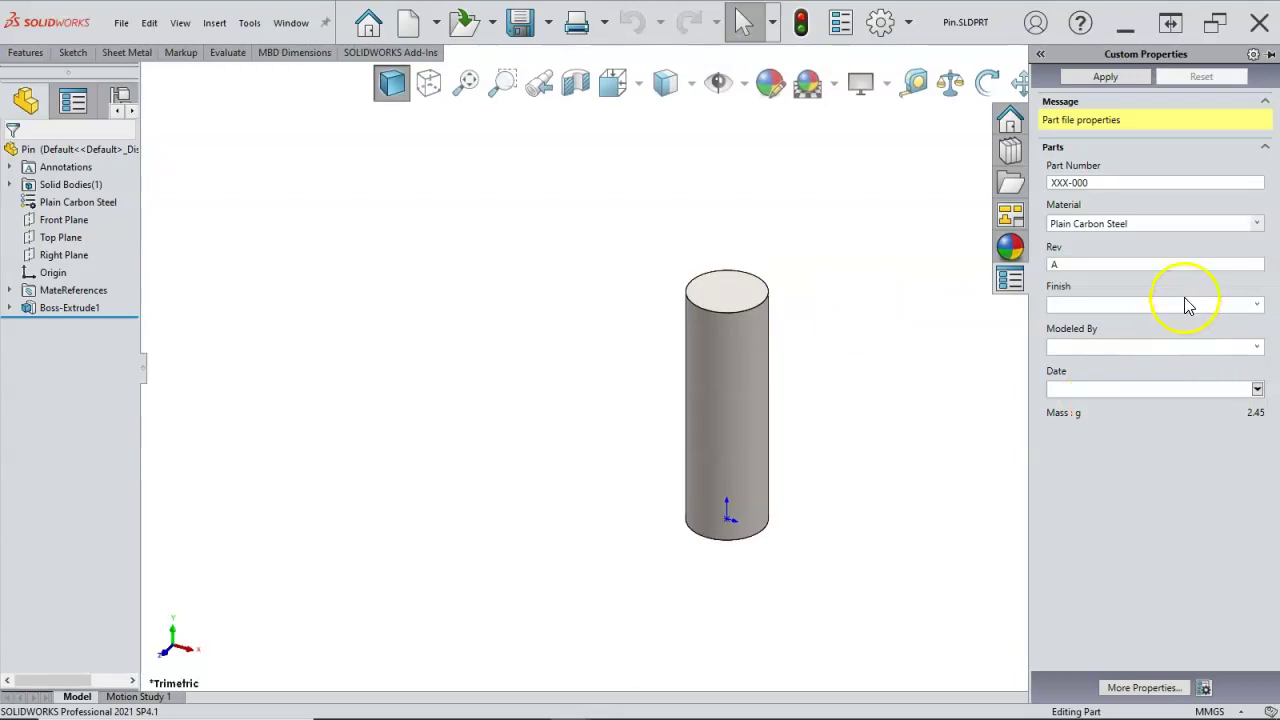
left_click(869, 207)
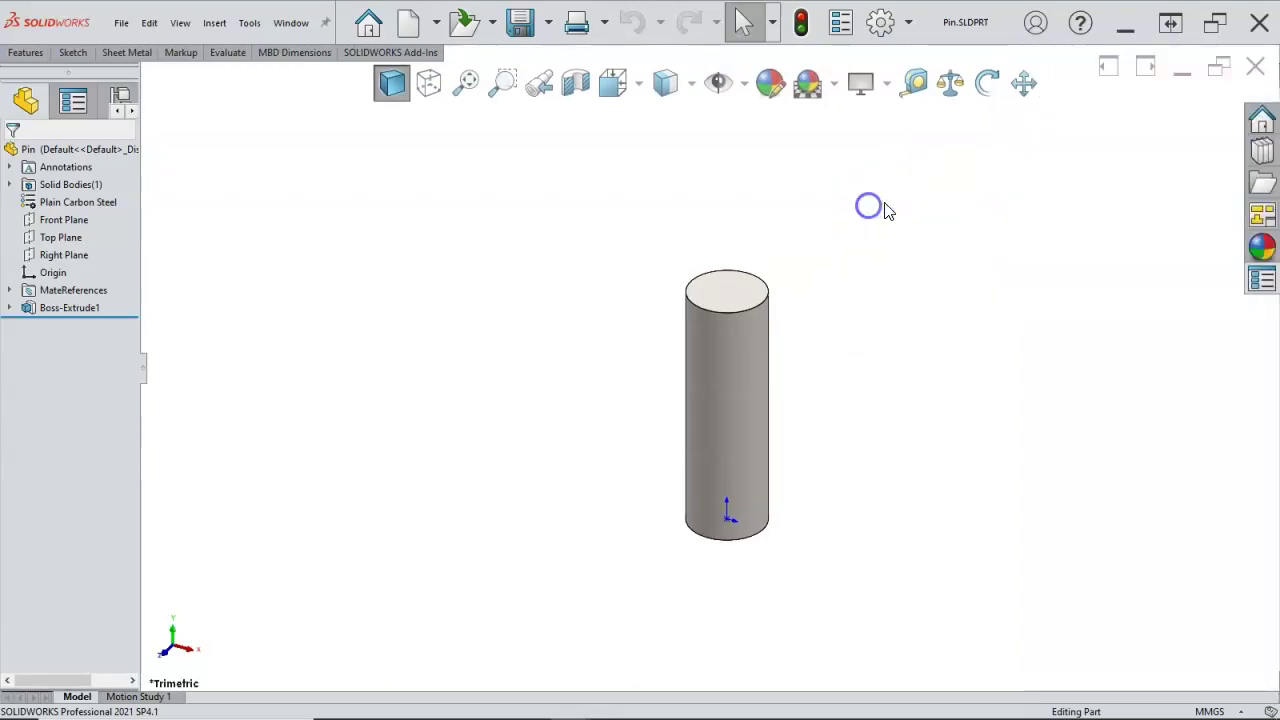
left_click(1261, 280)
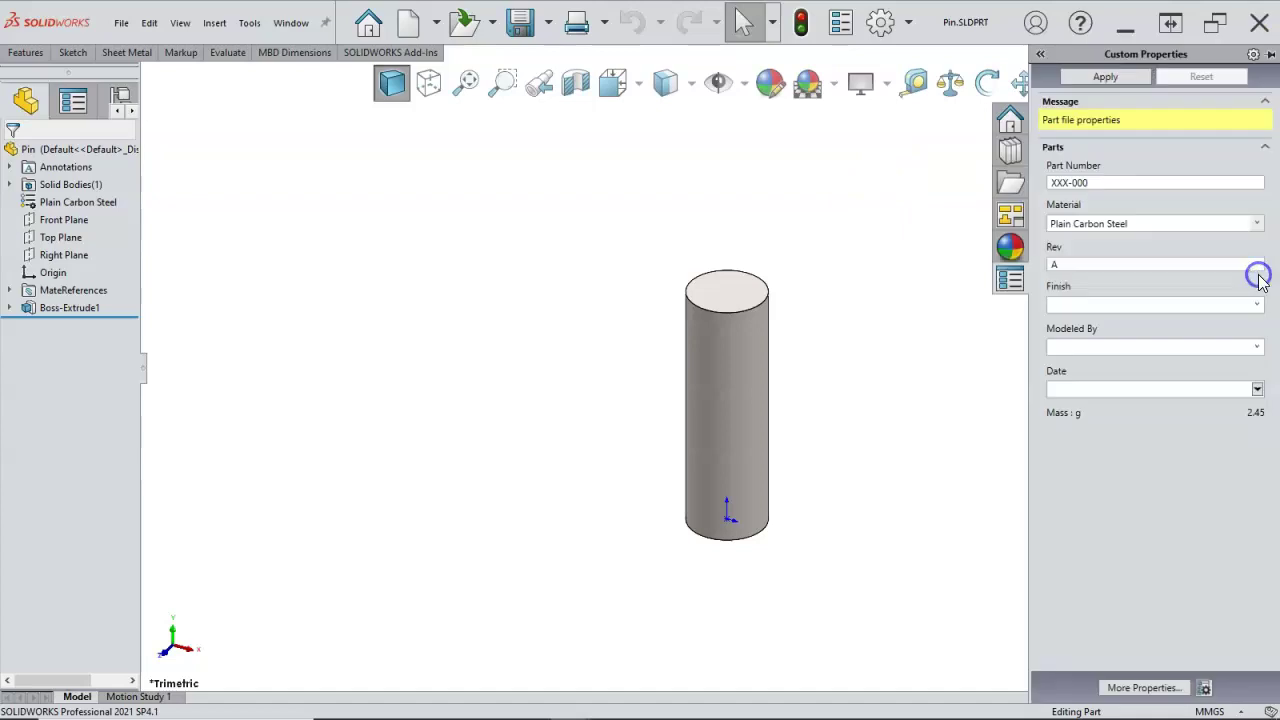
left_click(1105, 77)
left_click(928, 236)
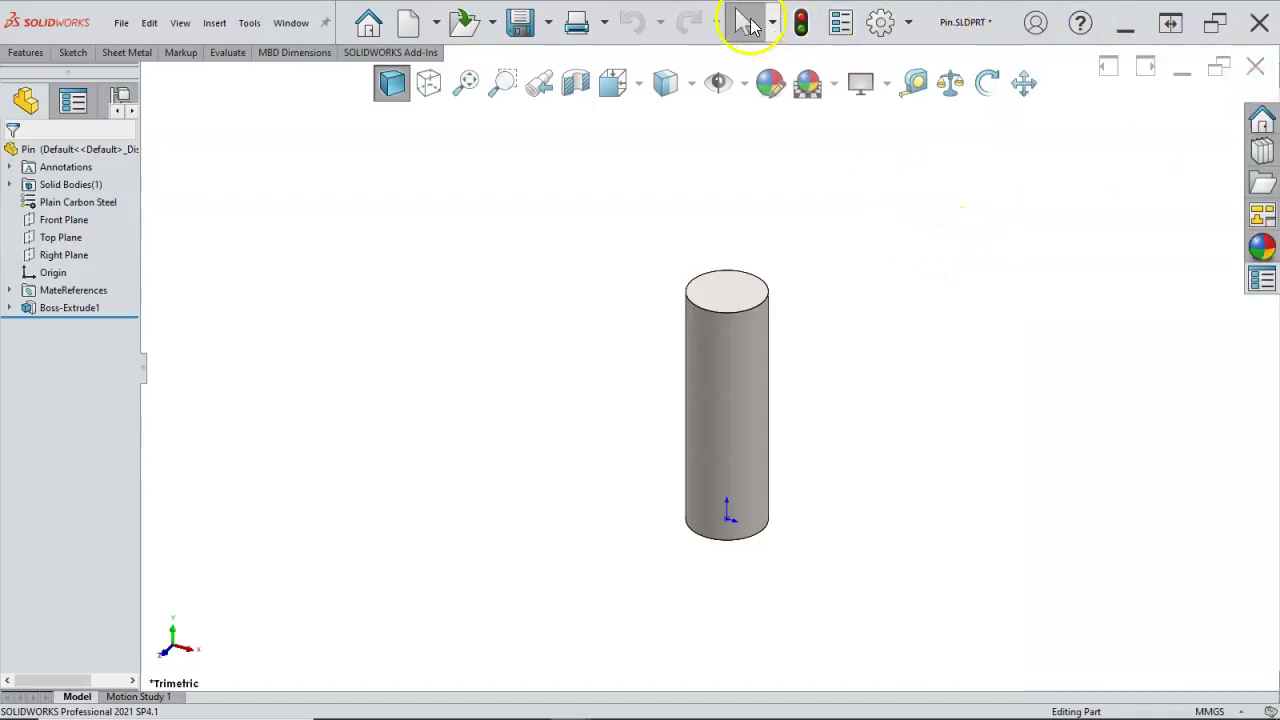
left_click(522, 22)
Step: Close and reopen Pin from its view, showing file properties with Weight 2.45, Plain Carbon Steel
left_click(1256, 67)
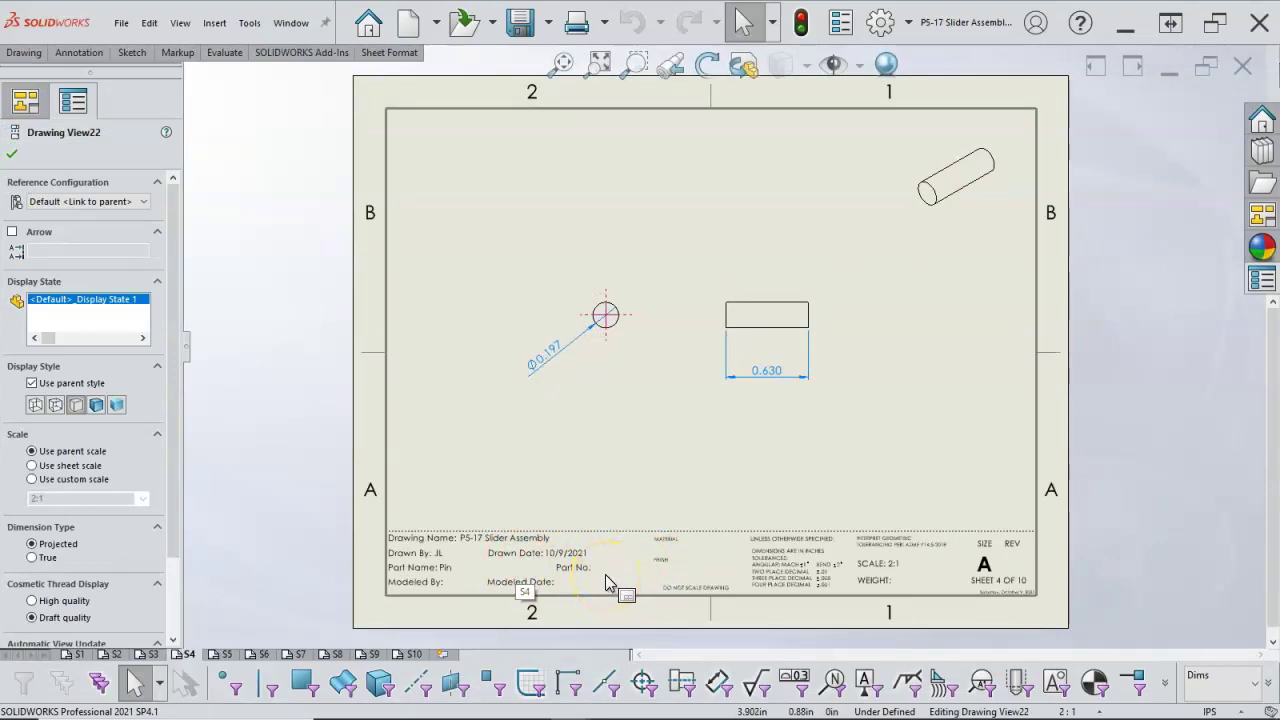
right_click(945, 207)
left_click(966, 193)
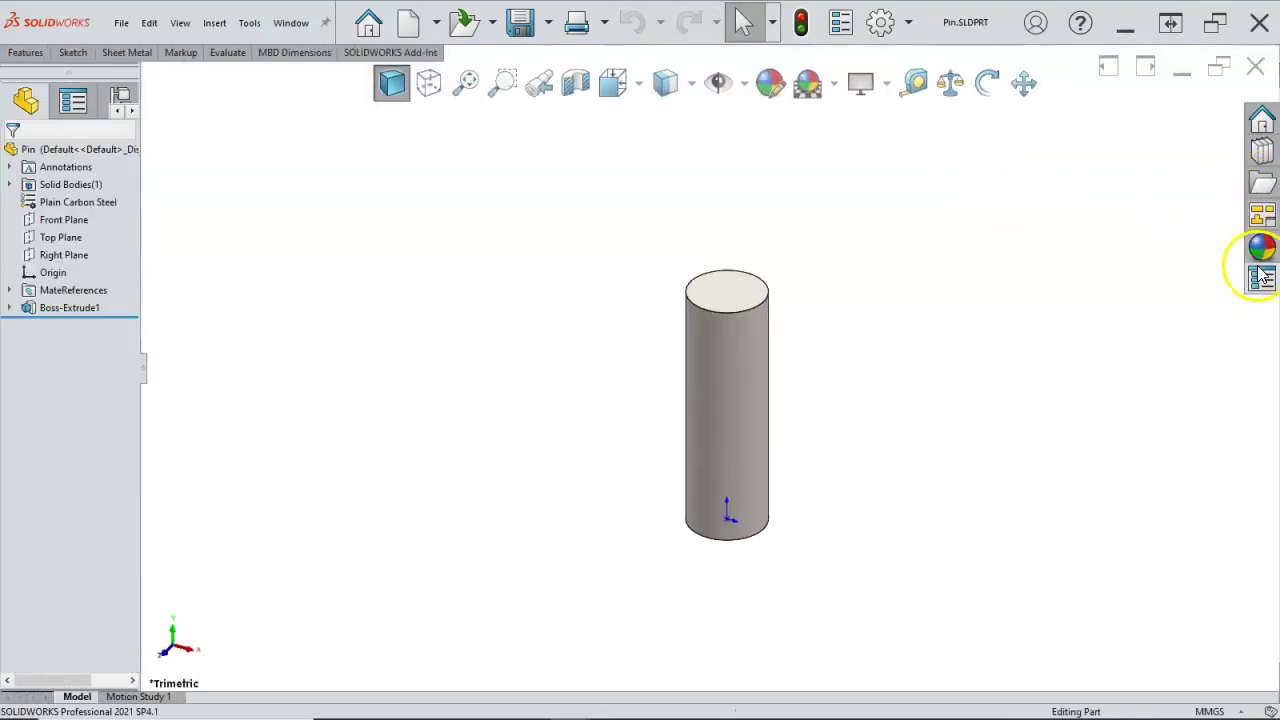
left_click(1262, 277)
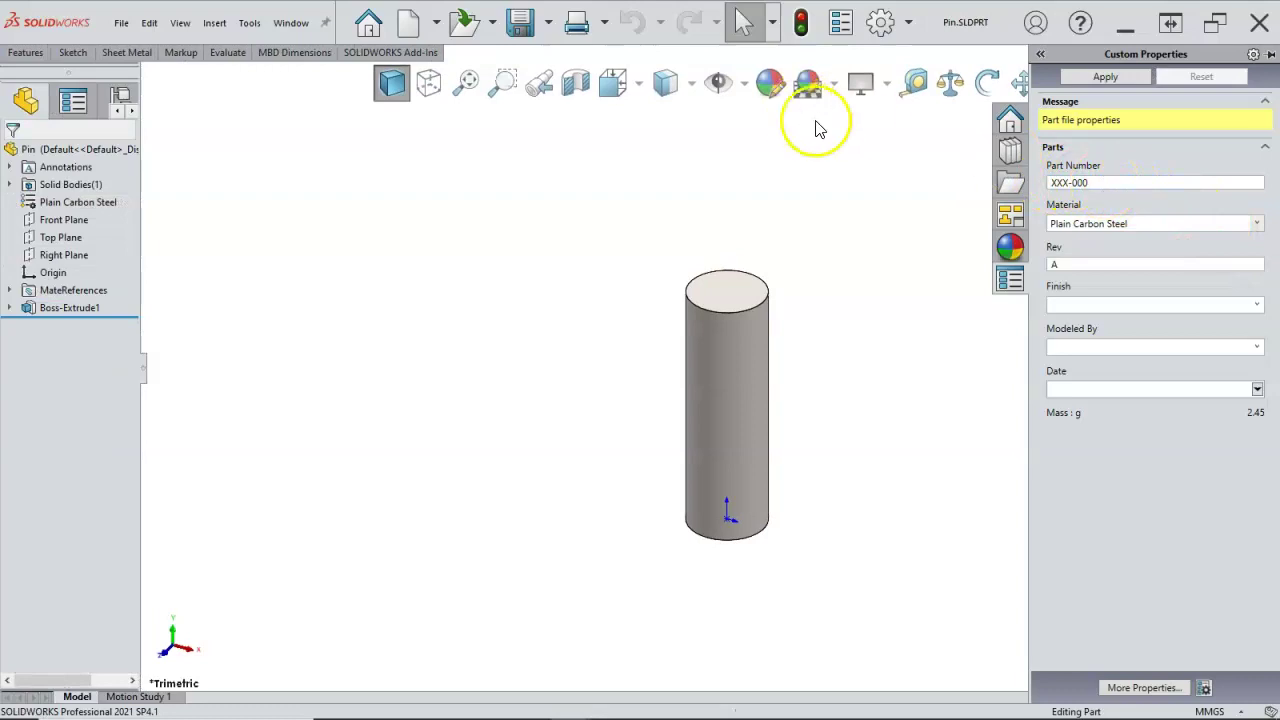
left_click(841, 22)
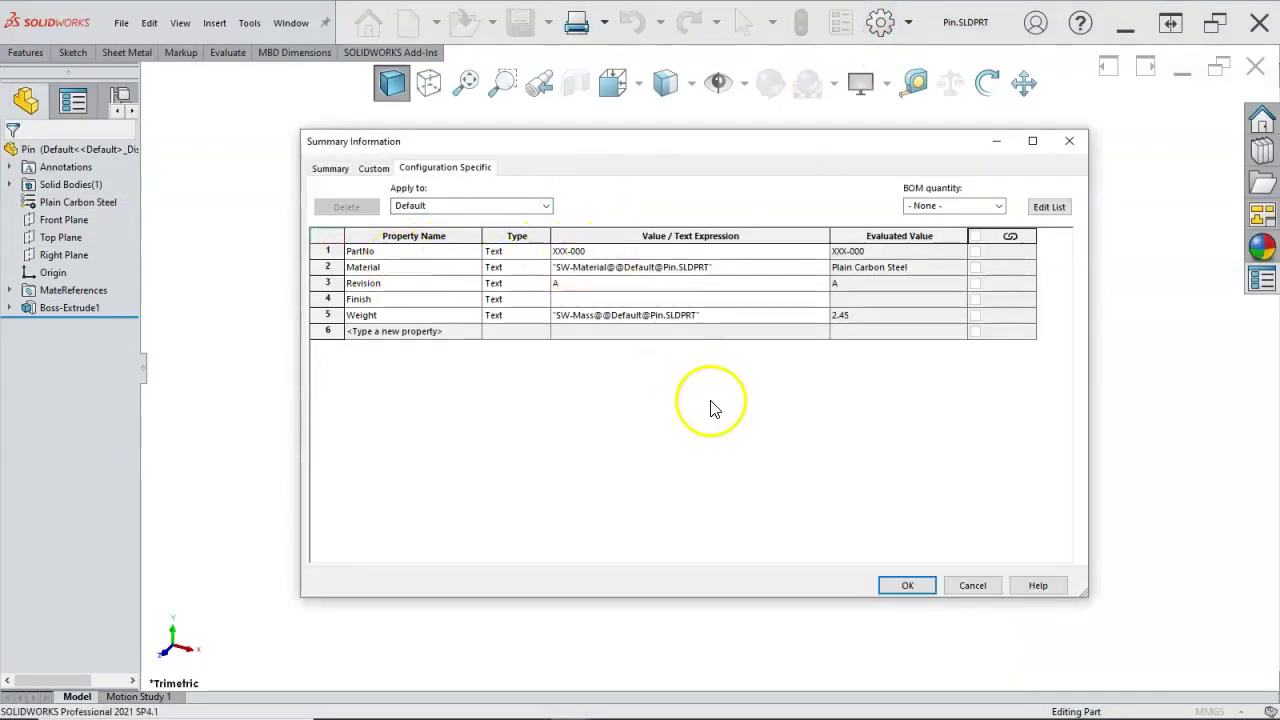
Step: Close the Pin's Summary Information and return to sheet 4 of the Slider Assembly drawing, clearing the selection
left_click(905, 585)
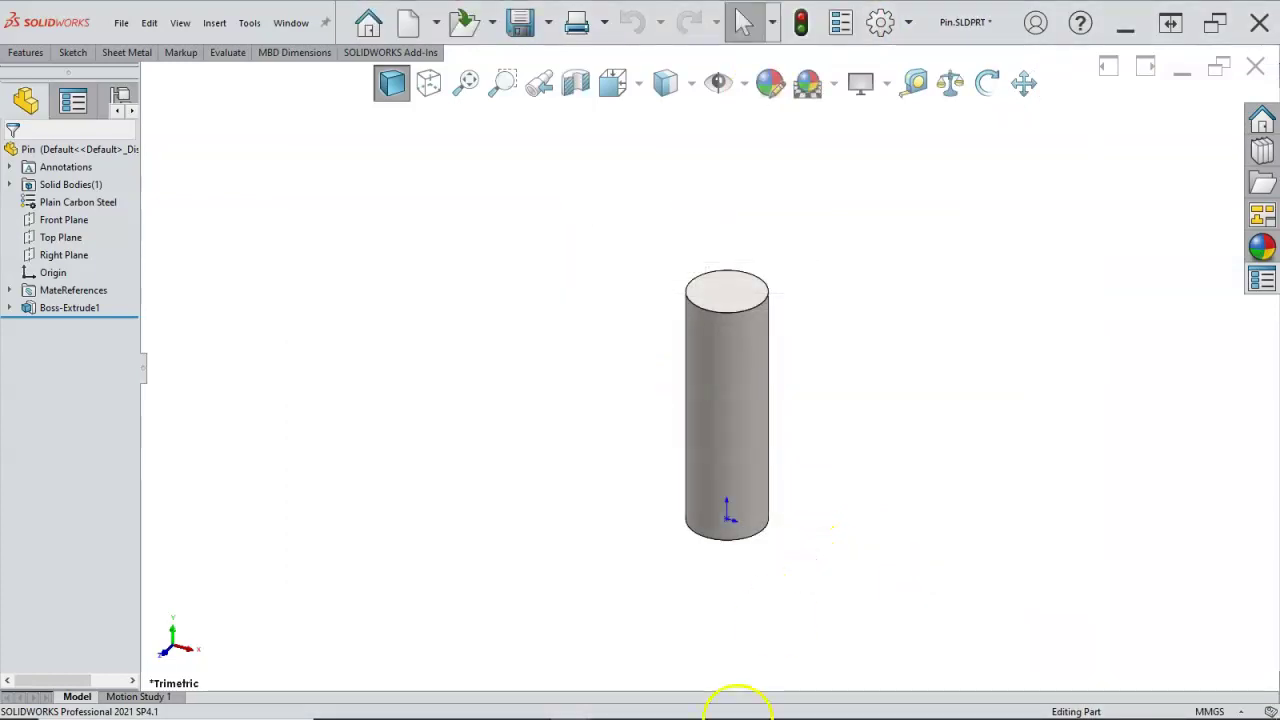
mouse_move(737, 712)
mouse_move(582, 708)
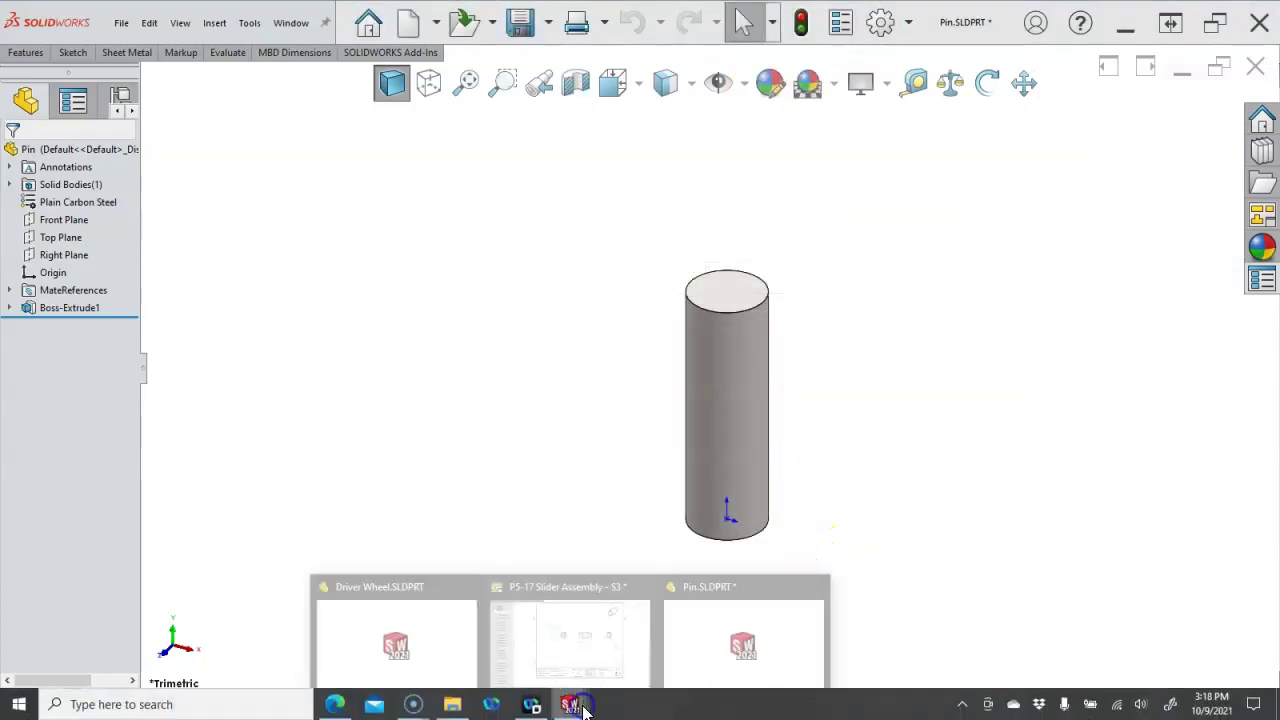
left_click(591, 656)
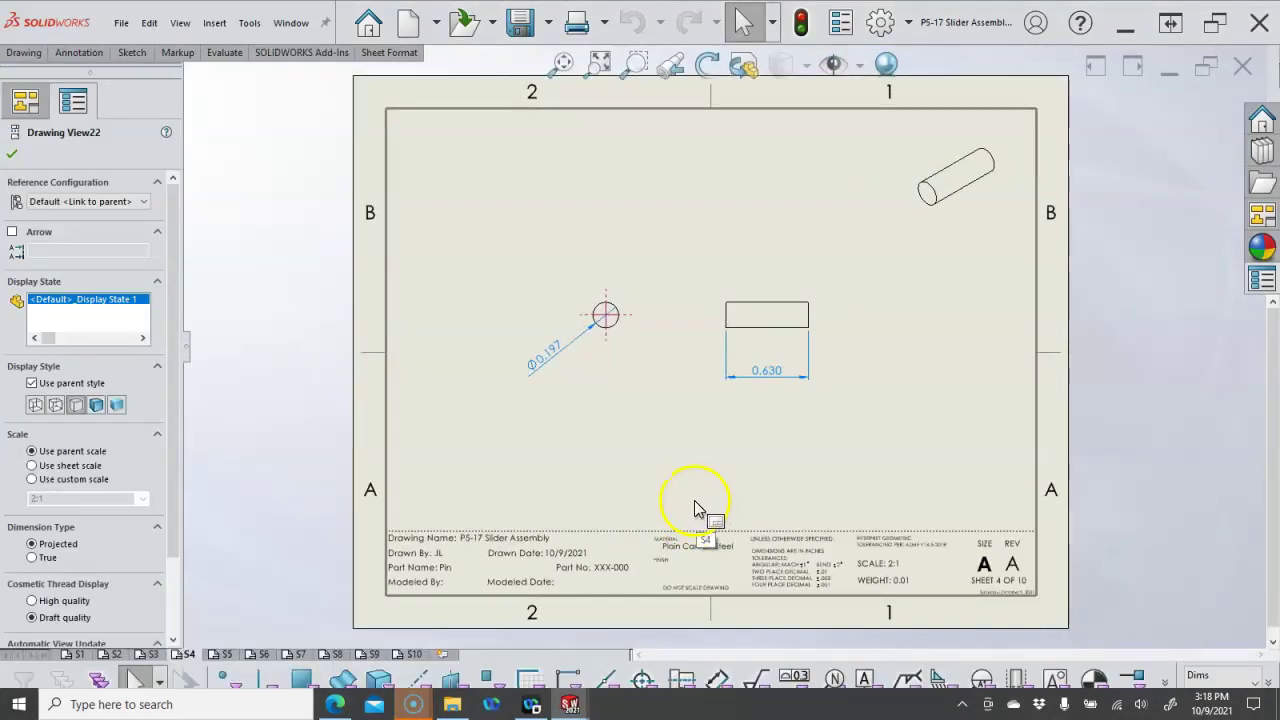
left_click(830, 485)
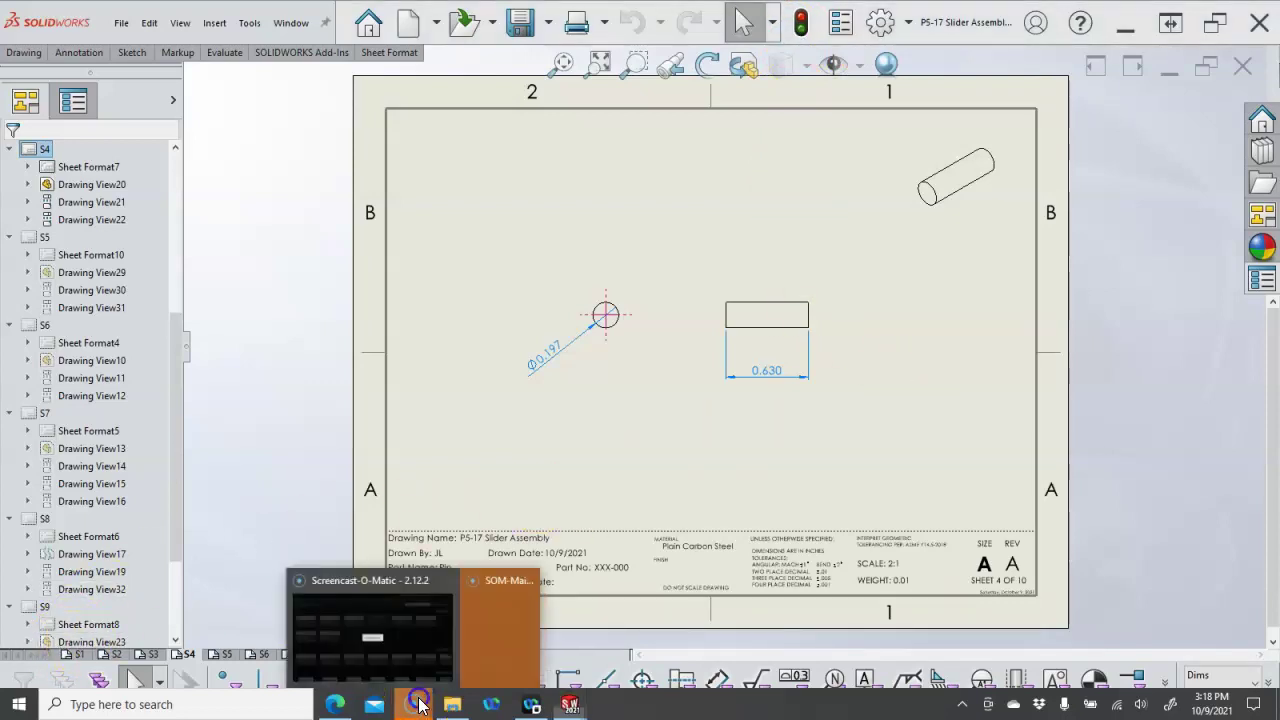
left_click(503, 608)
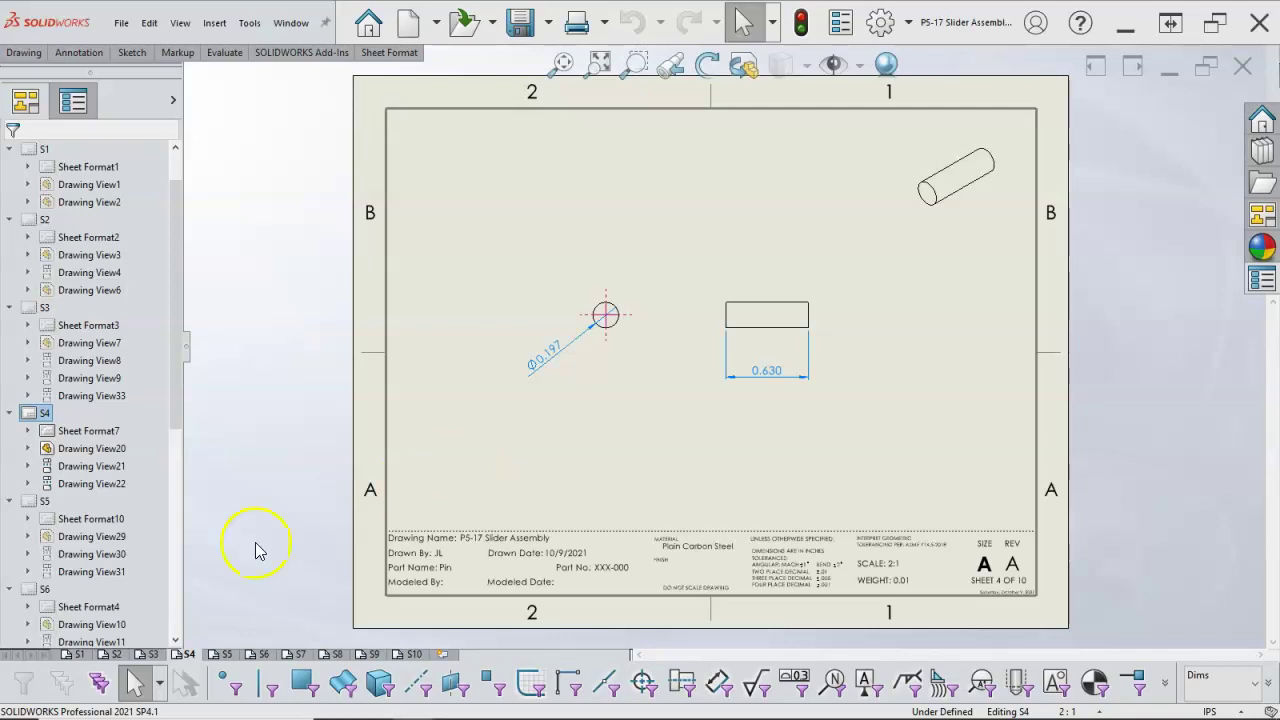
Step: On sheet 1, move all nine exploded-view balloons to the Dims layer
left_click(80, 653)
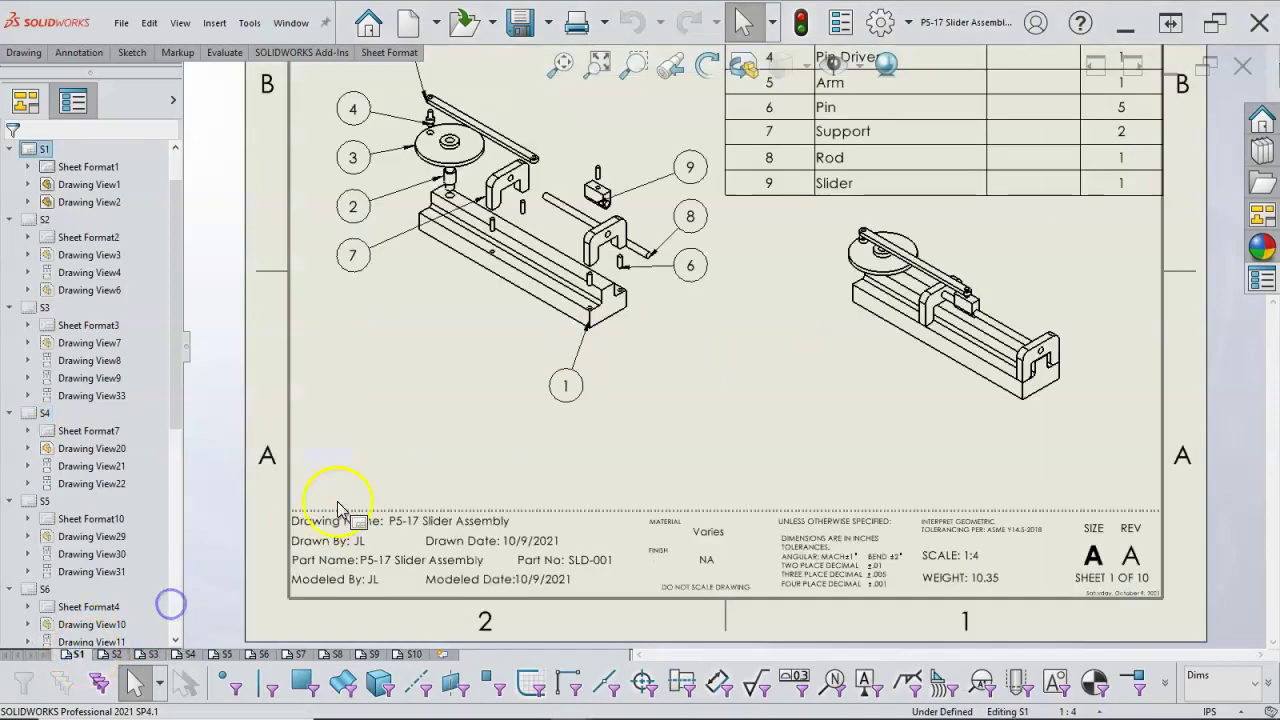
scroll(650, 240, "down", 4)
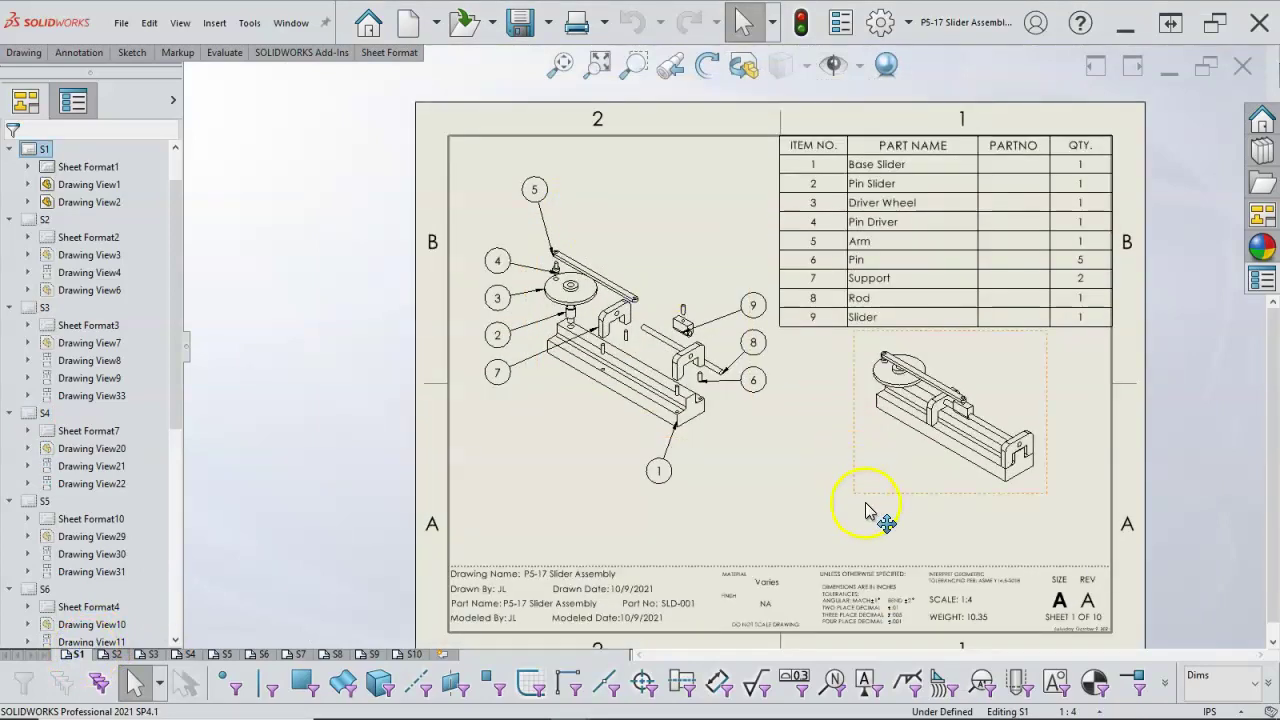
left_click(846, 682)
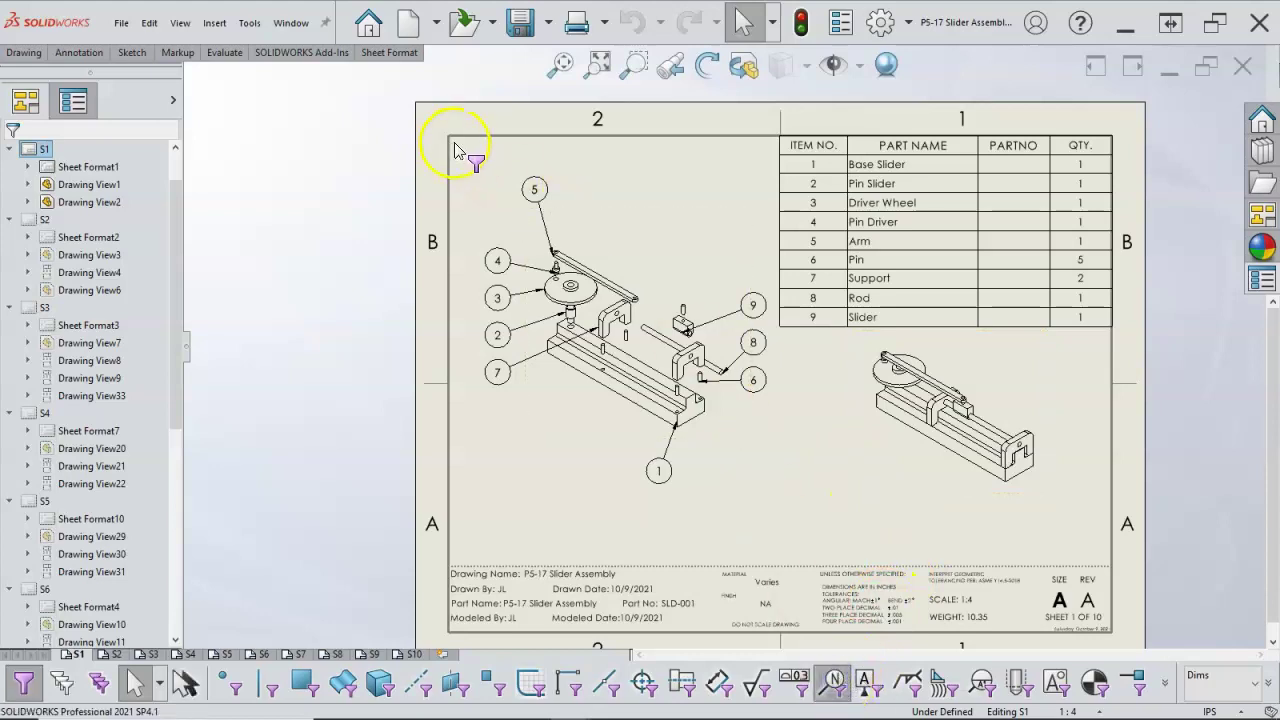
mouse_move(454, 150)
left_mouse_down()
mouse_move(544, 278)
mouse_move(762, 505)
mouse_move(754, 489)
left_mouse_up()
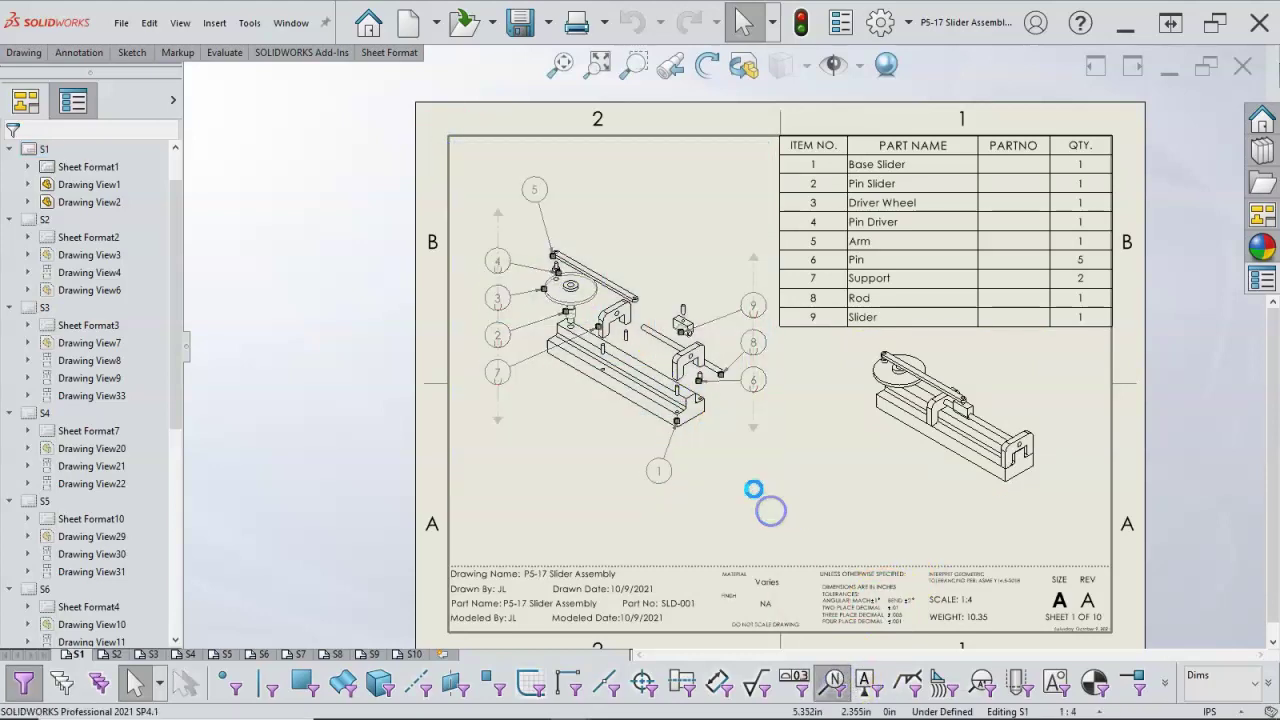
left_click(1257, 690)
left_click(1222, 648)
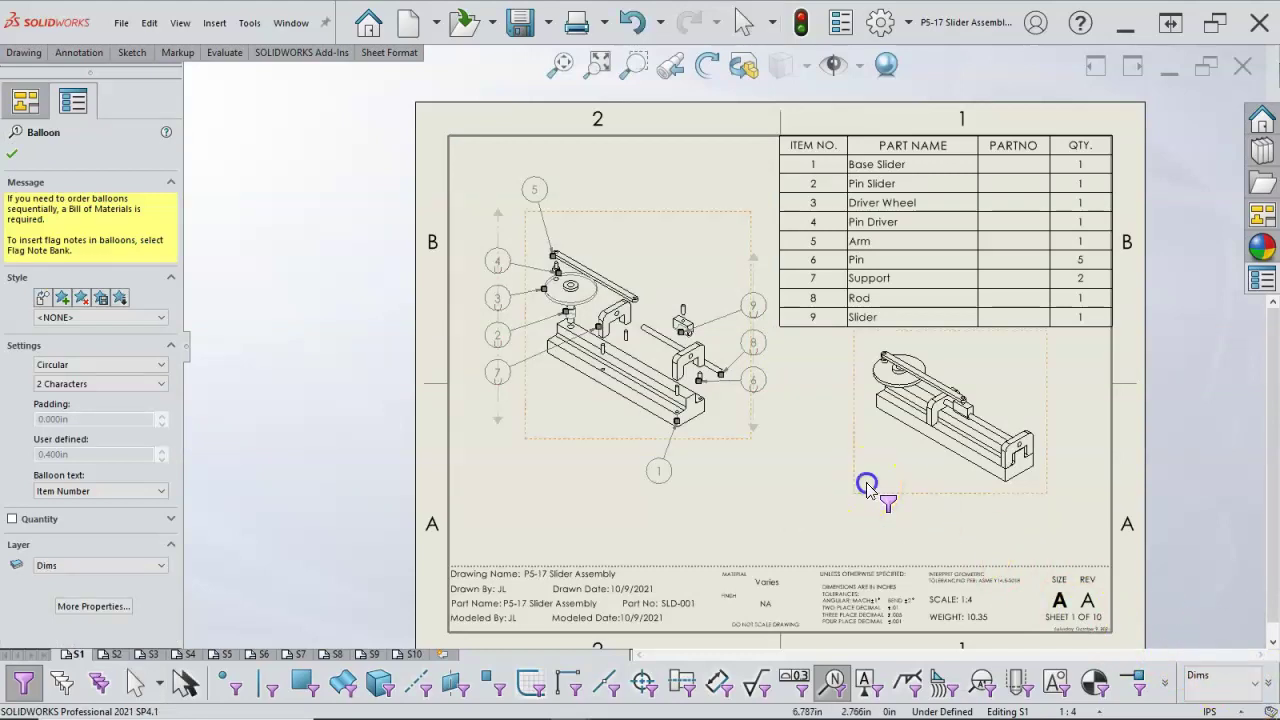
left_click(866, 480)
left_click(728, 512)
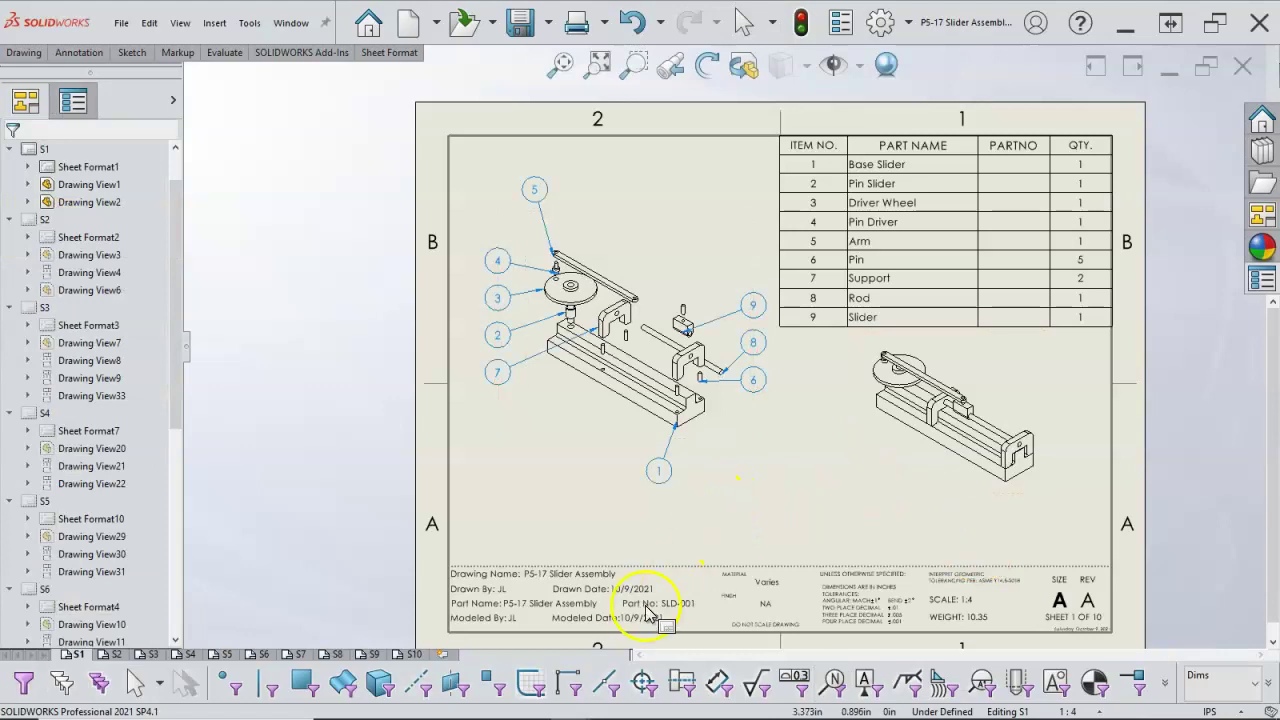
Step: Step through sheets 2 and 3 to reach sheet 4
left_click(116, 655)
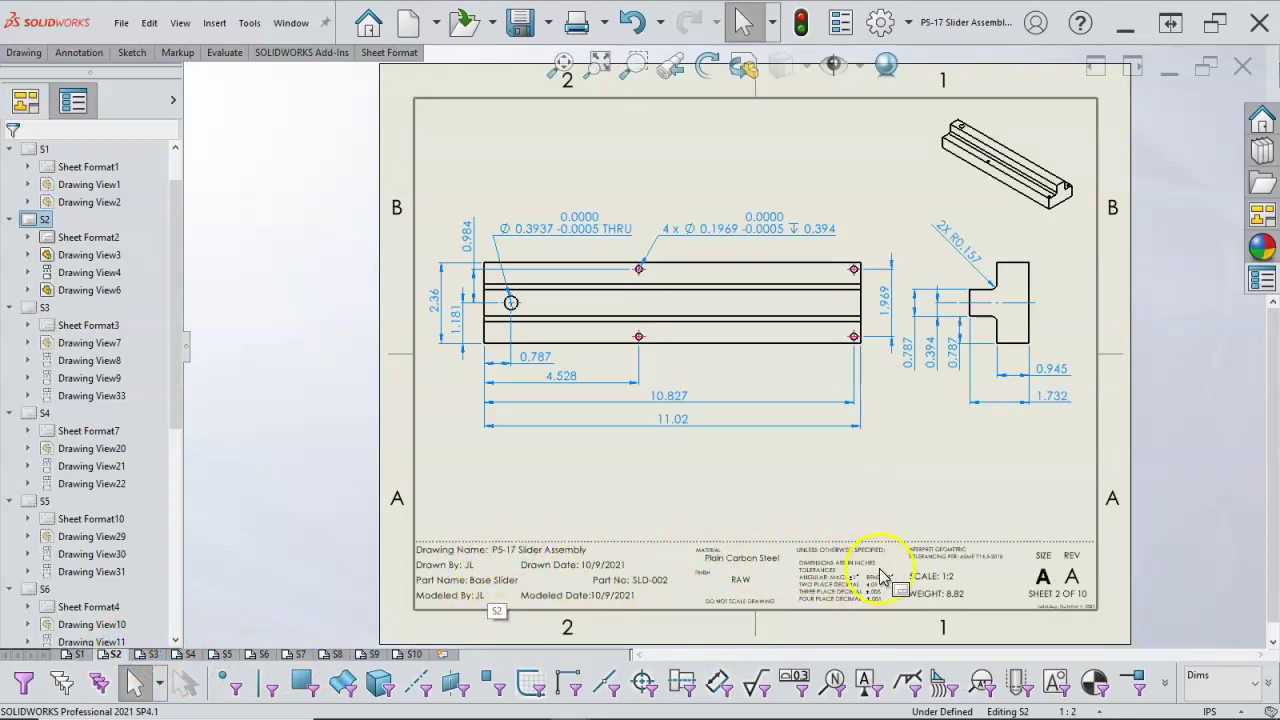
left_click(153, 655)
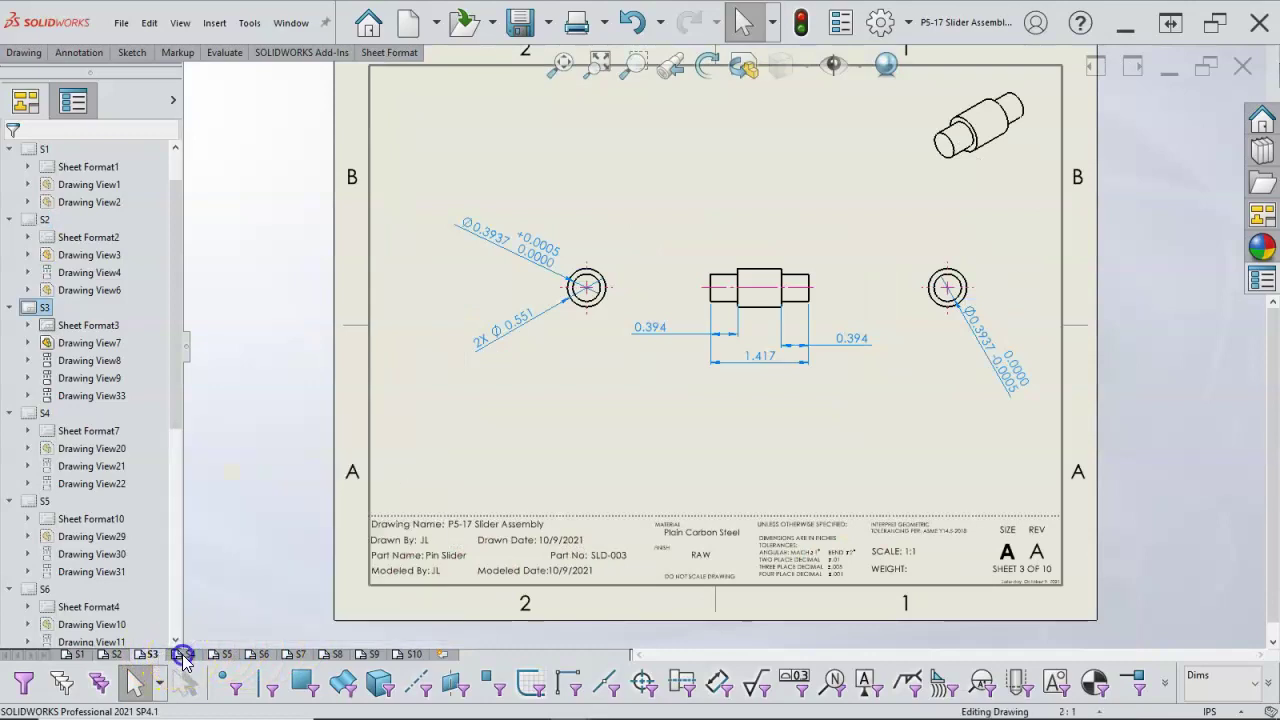
left_click(186, 655)
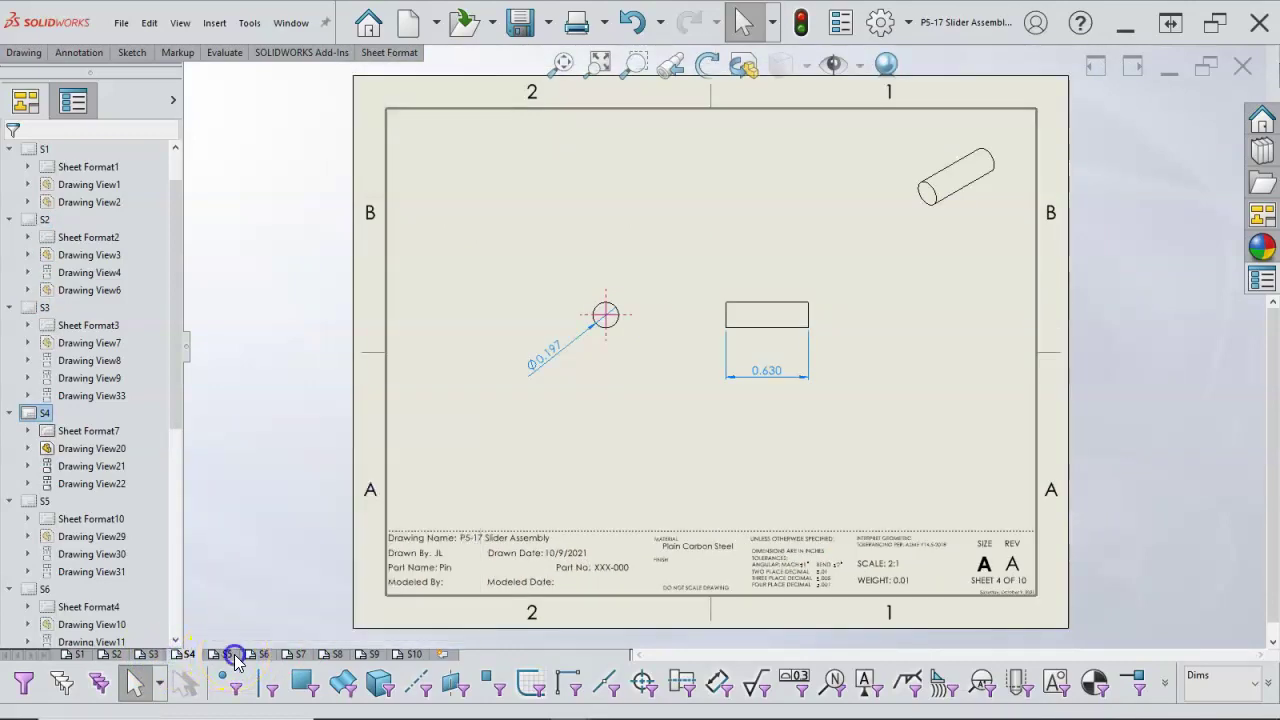
Step: On sheet 5, put the Internal R up to .25 note on the Dims layer
left_click(222, 655)
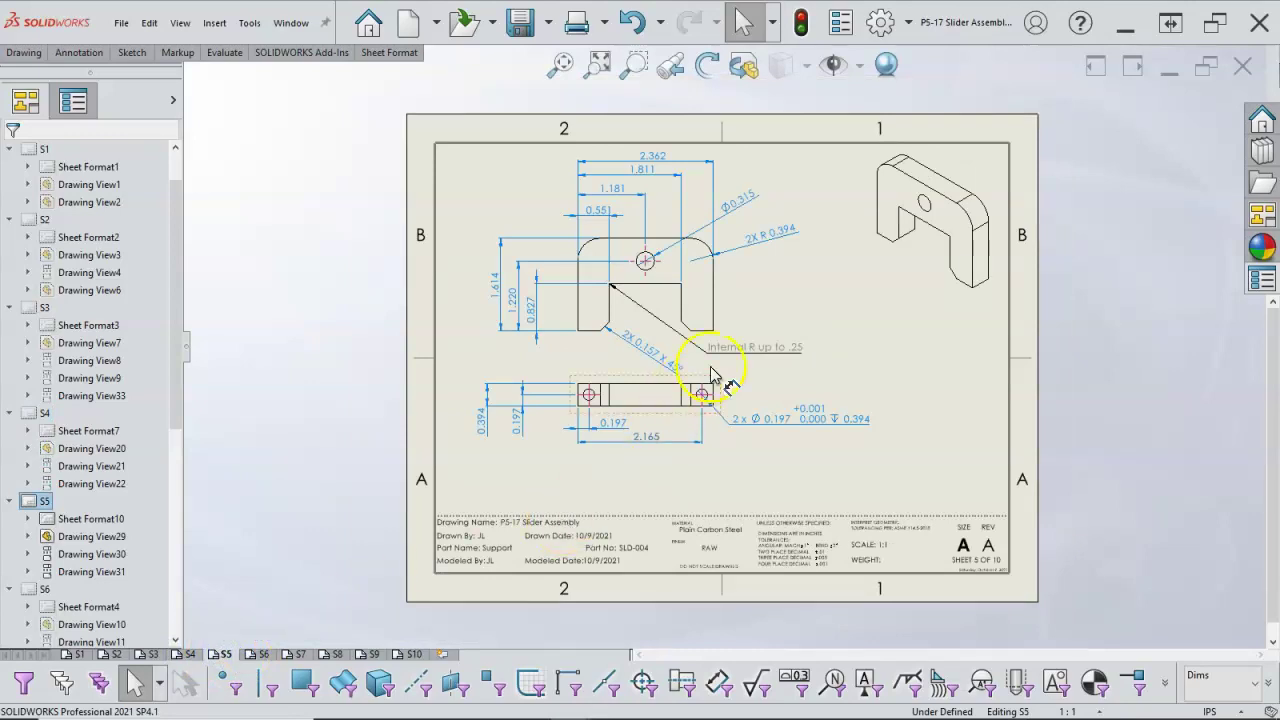
left_click(737, 347)
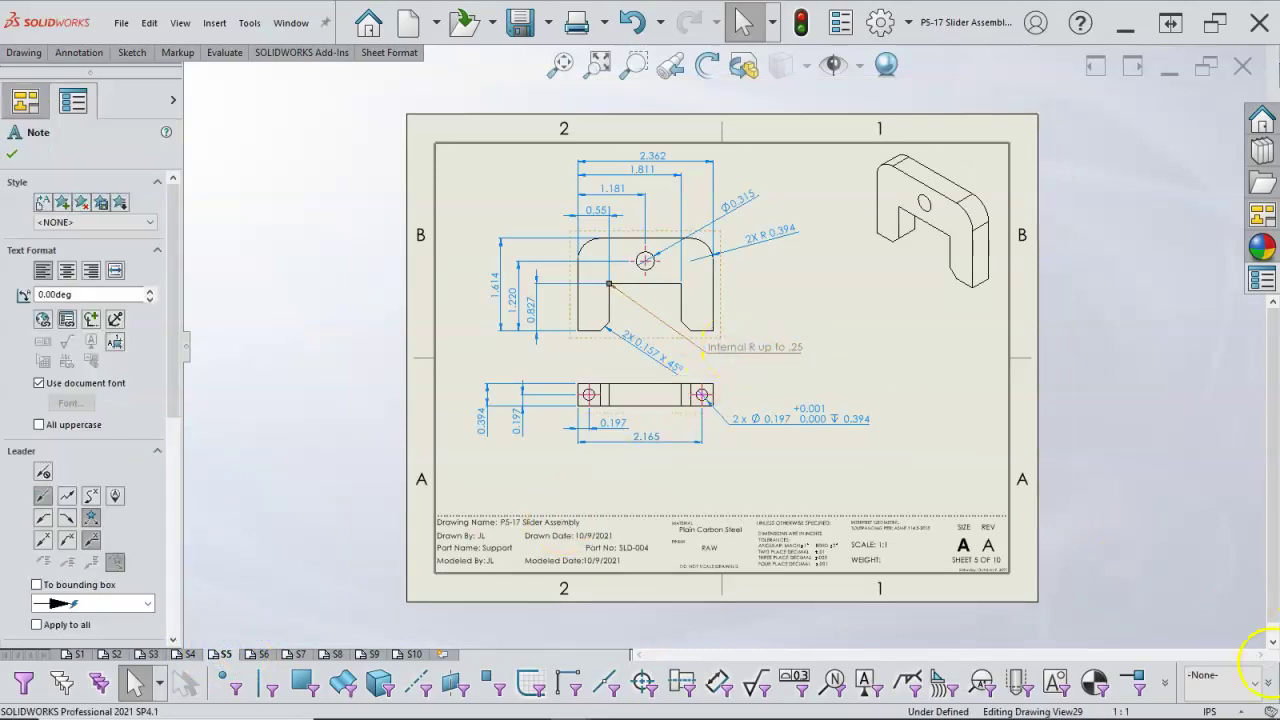
left_click(1224, 677)
left_click(1218, 647)
left_click(995, 540)
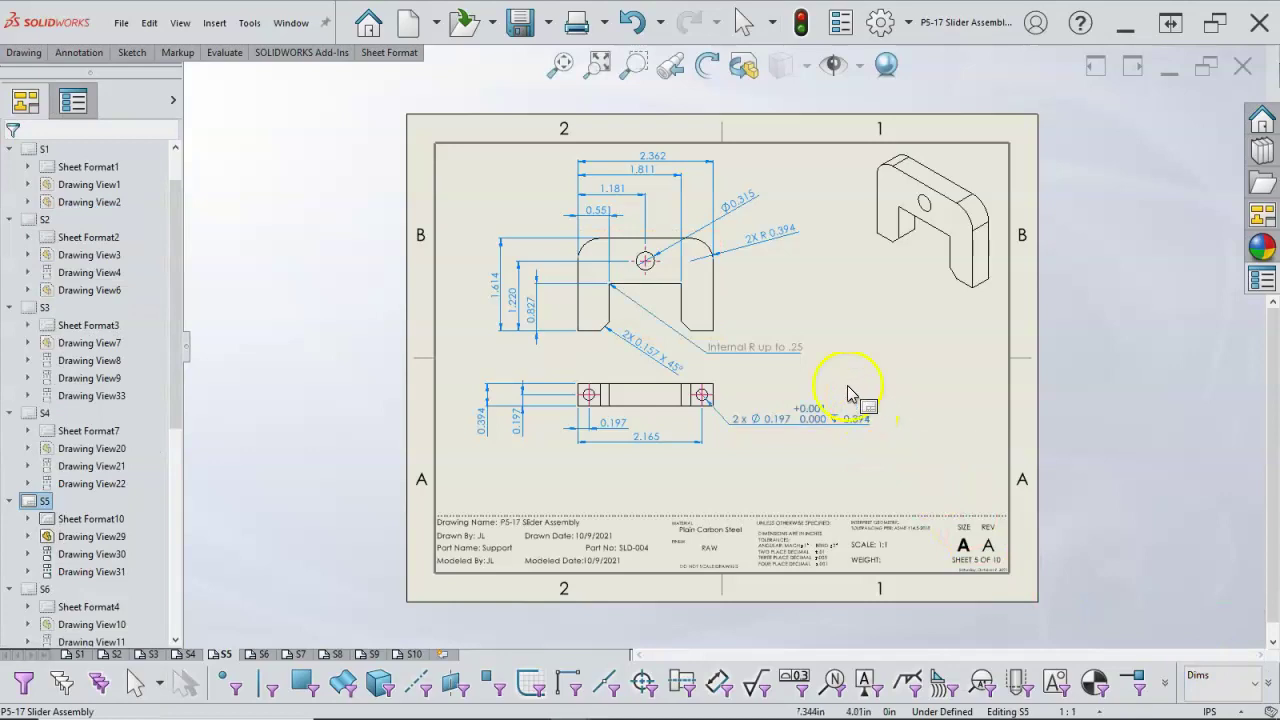
Step: Set the Internal R up to .25 note's font colour to Default
left_click(783, 358)
double_click(790, 350)
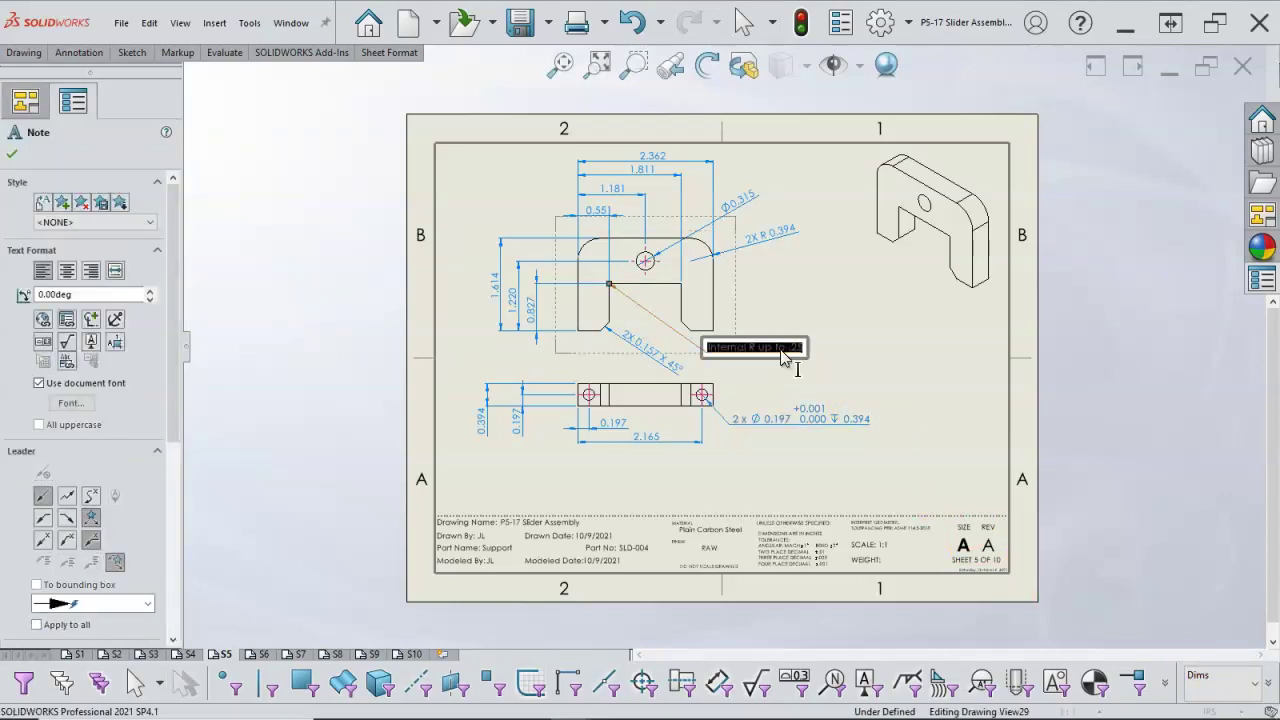
left_click(714, 322)
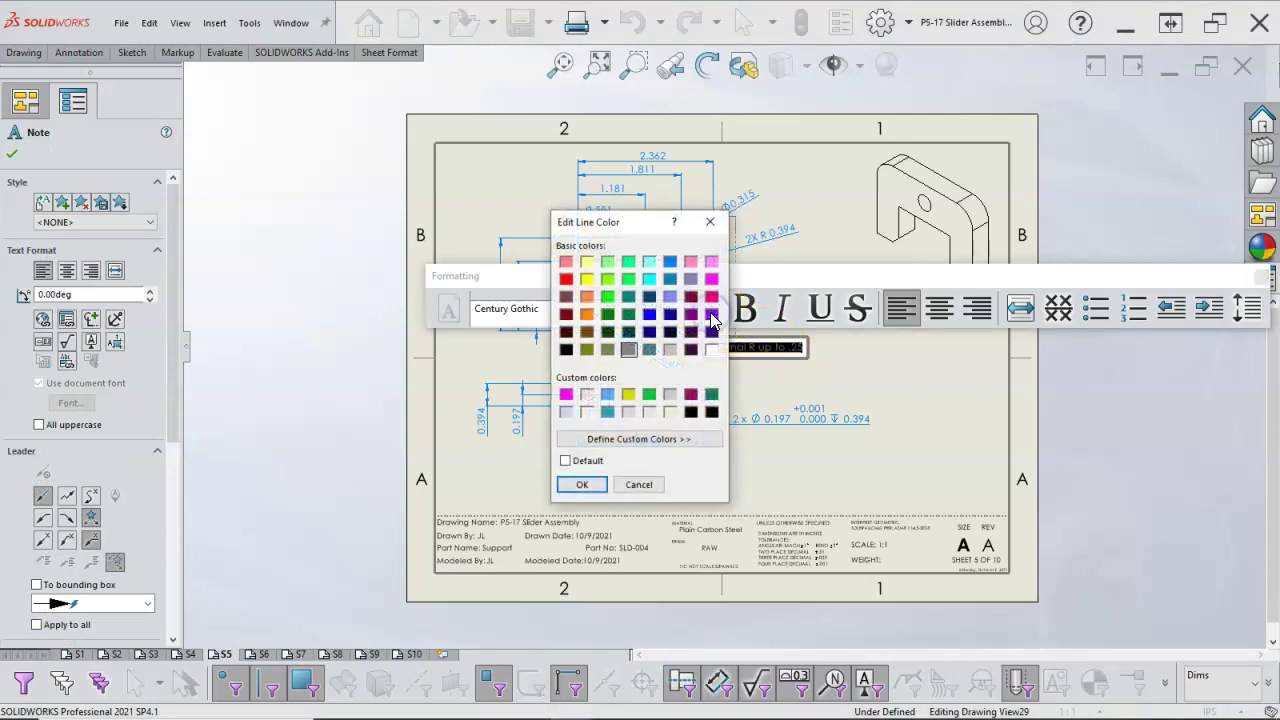
left_click(580, 461)
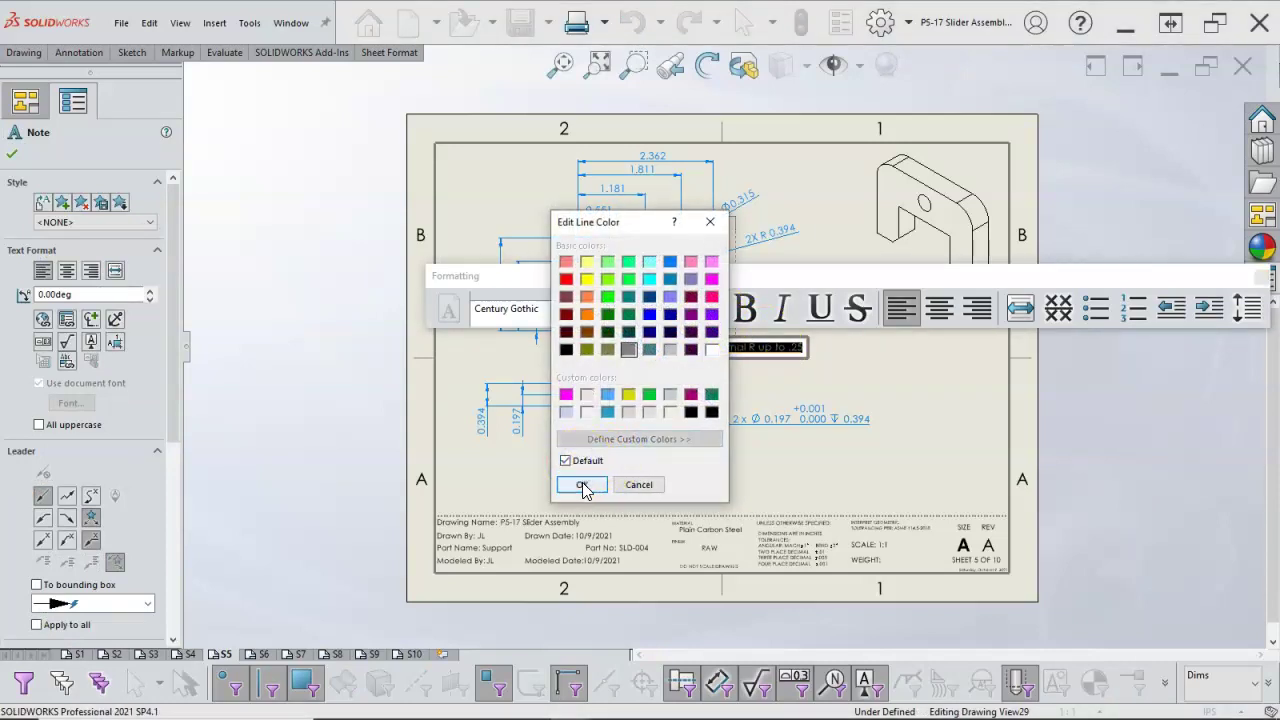
left_click(582, 484)
left_click(903, 466)
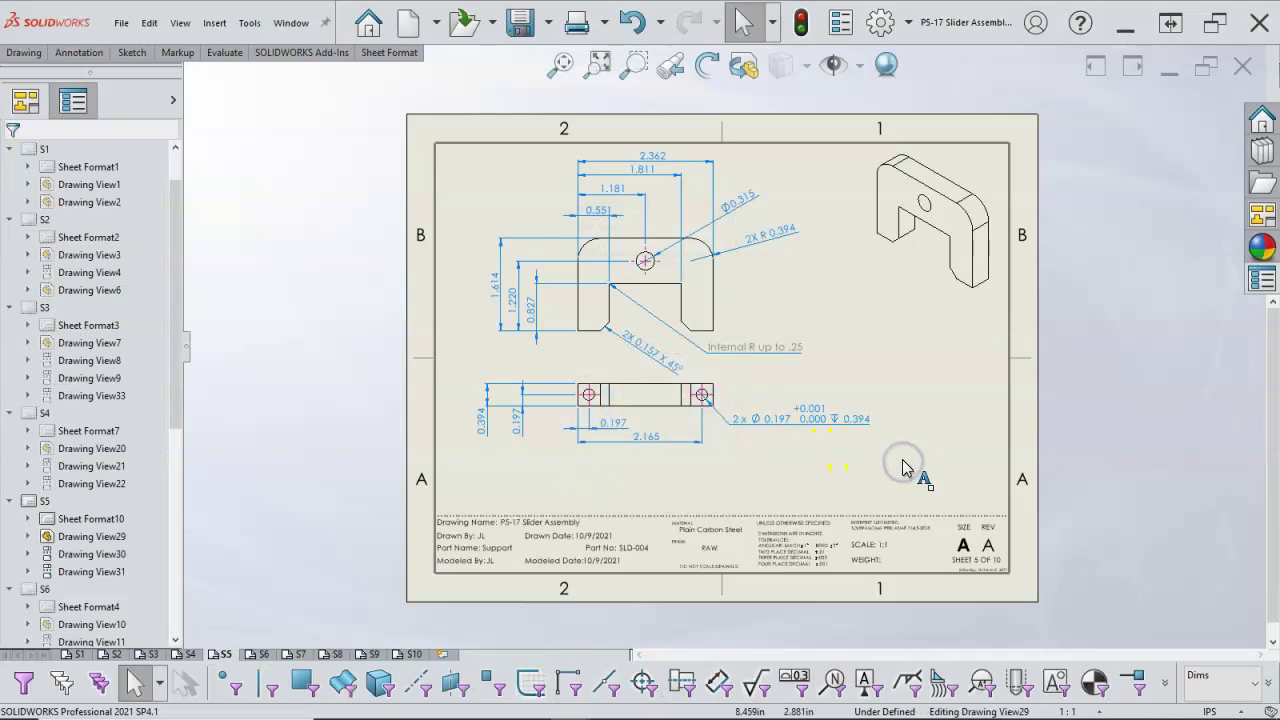
left_click(790, 349)
Step: Reapply the Default font colour to the note so the change sticks
left_click(783, 347)
double_click(752, 348)
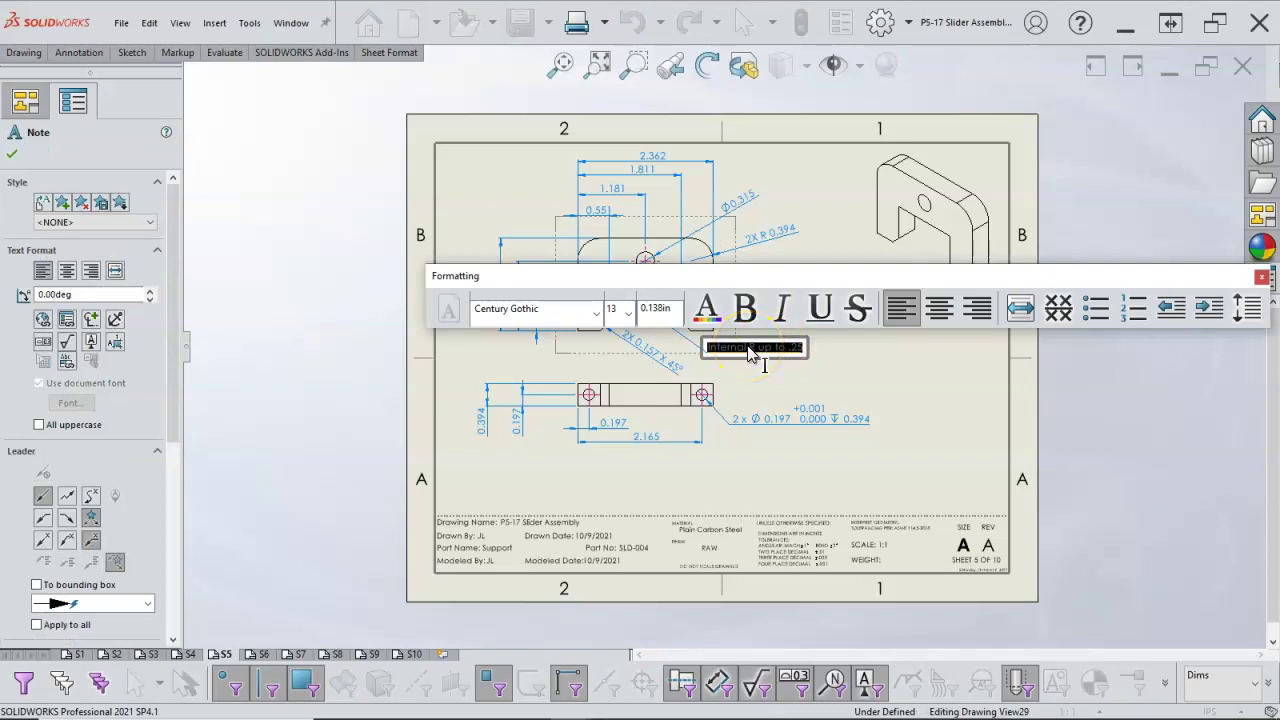
left_click(706, 308)
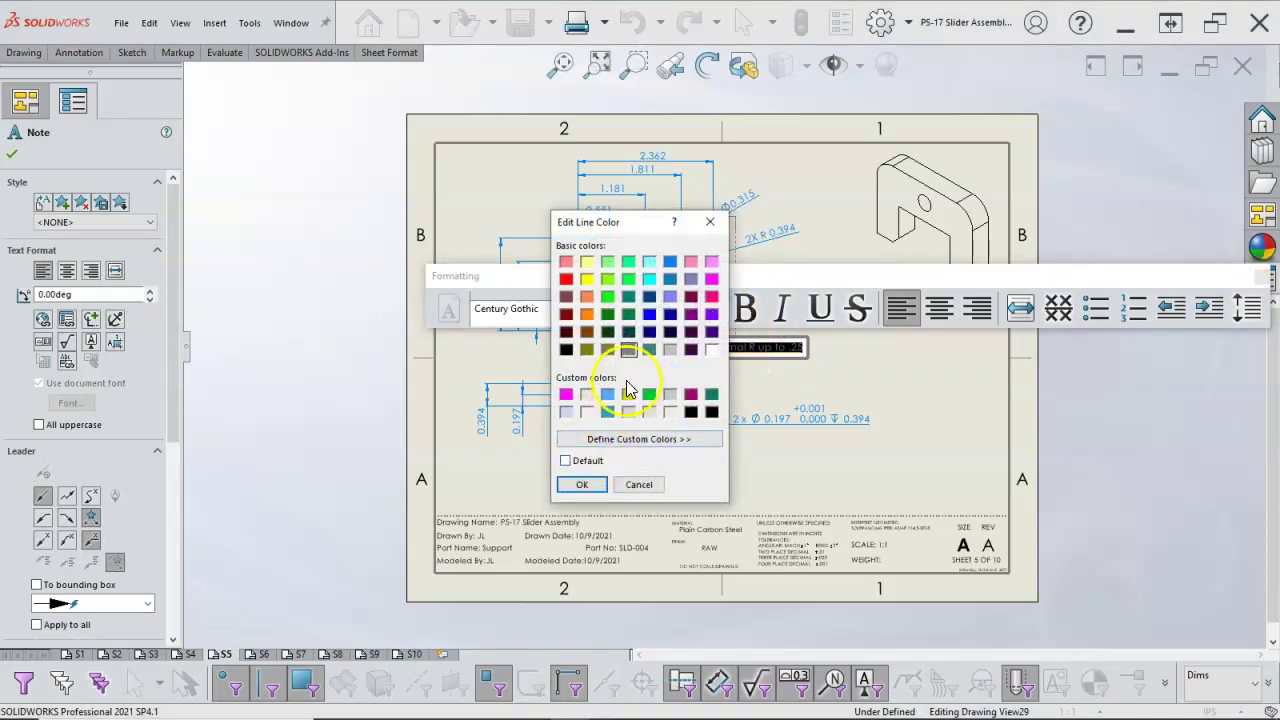
left_click(566, 461)
left_click(584, 487)
left_click(814, 471)
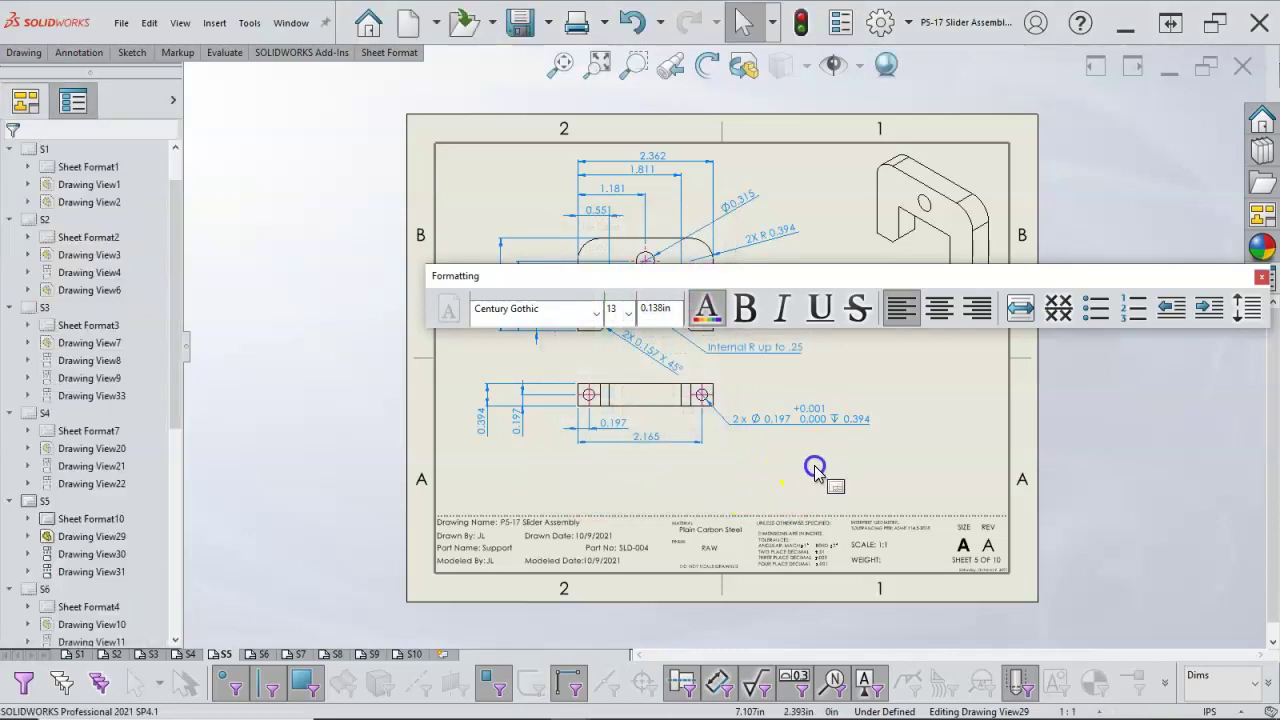
left_click(1027, 512)
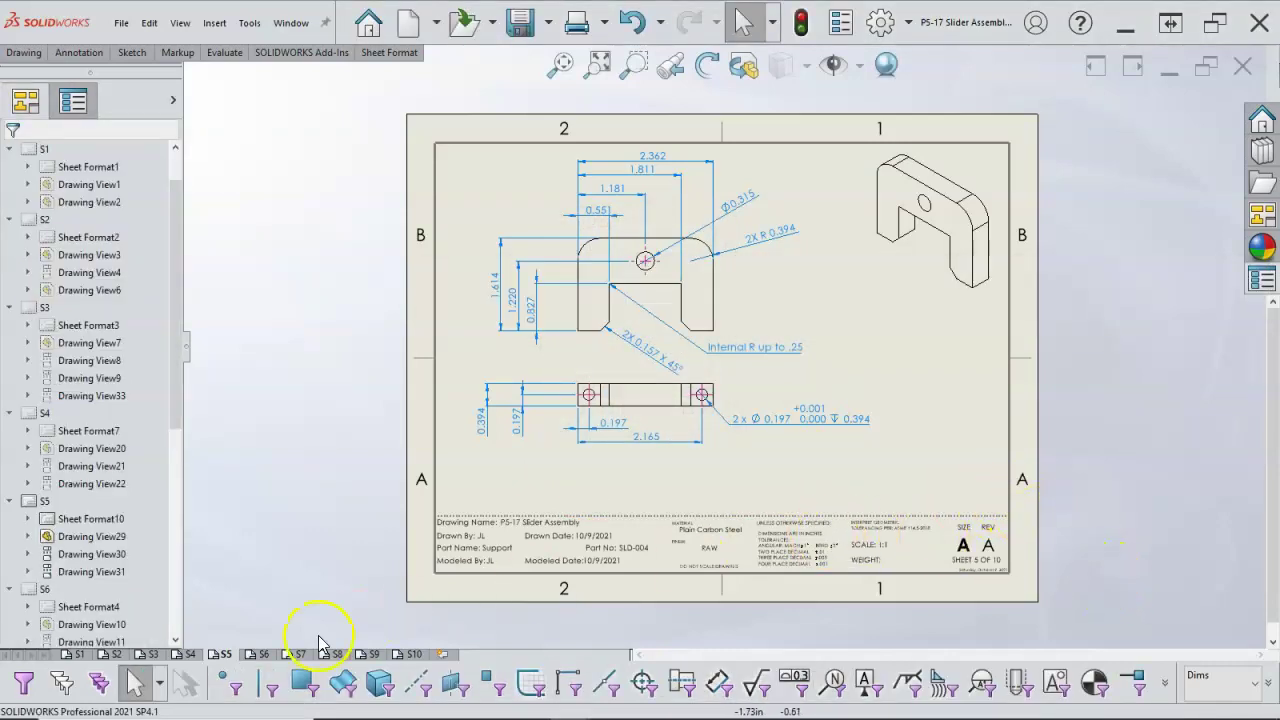
Step: Page through sheets 6 to 10, then back through sheets 5 and 6 to sheet 7
left_click(263, 654)
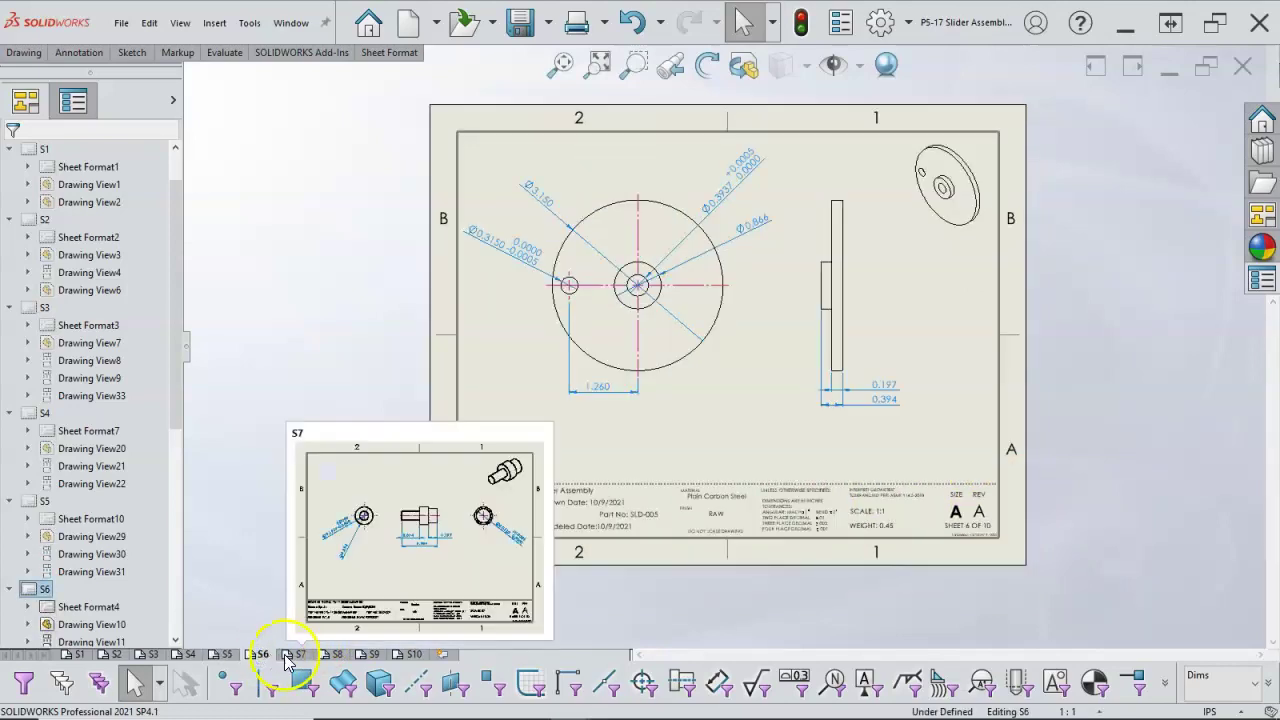
left_click(294, 655)
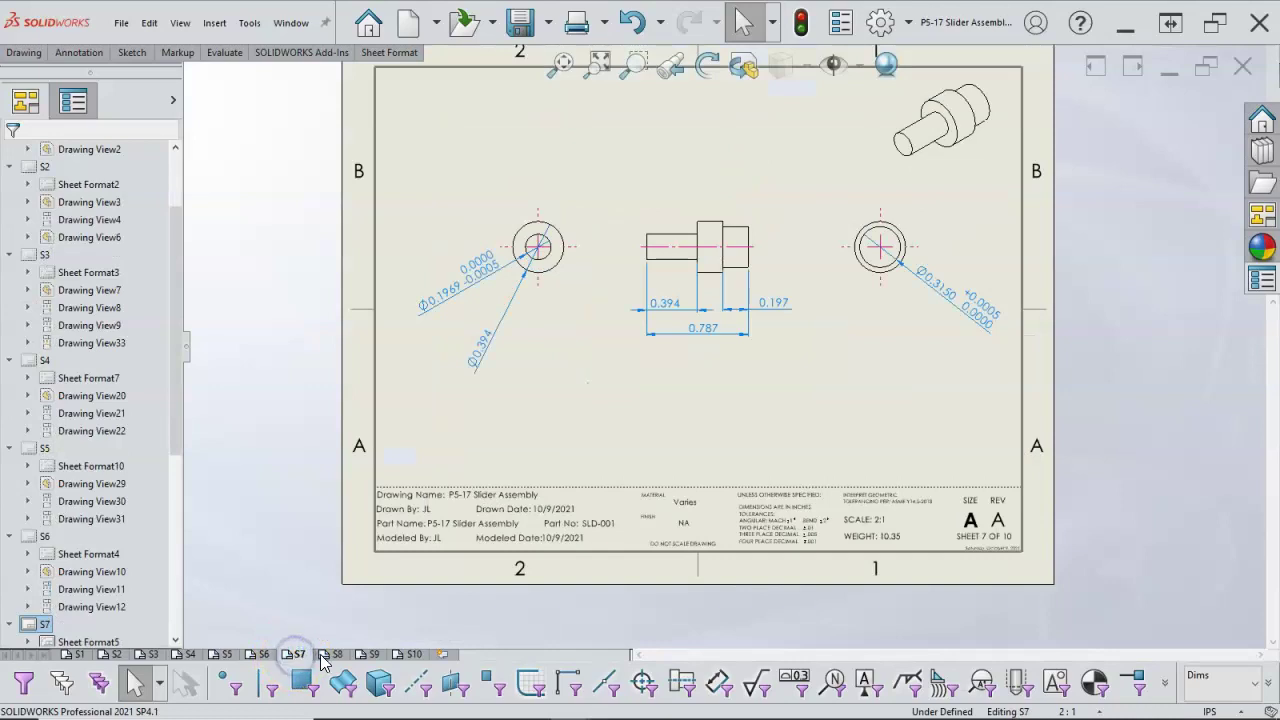
left_click(330, 655)
left_click(379, 655)
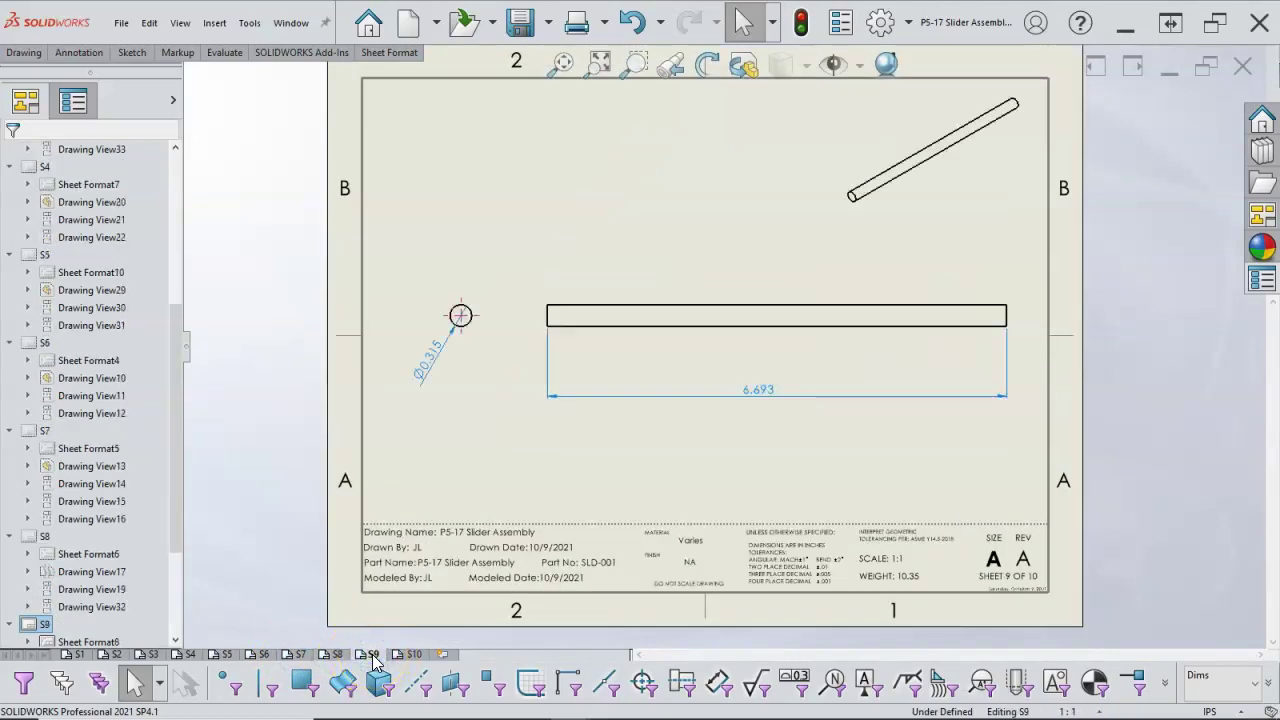
left_click(408, 655)
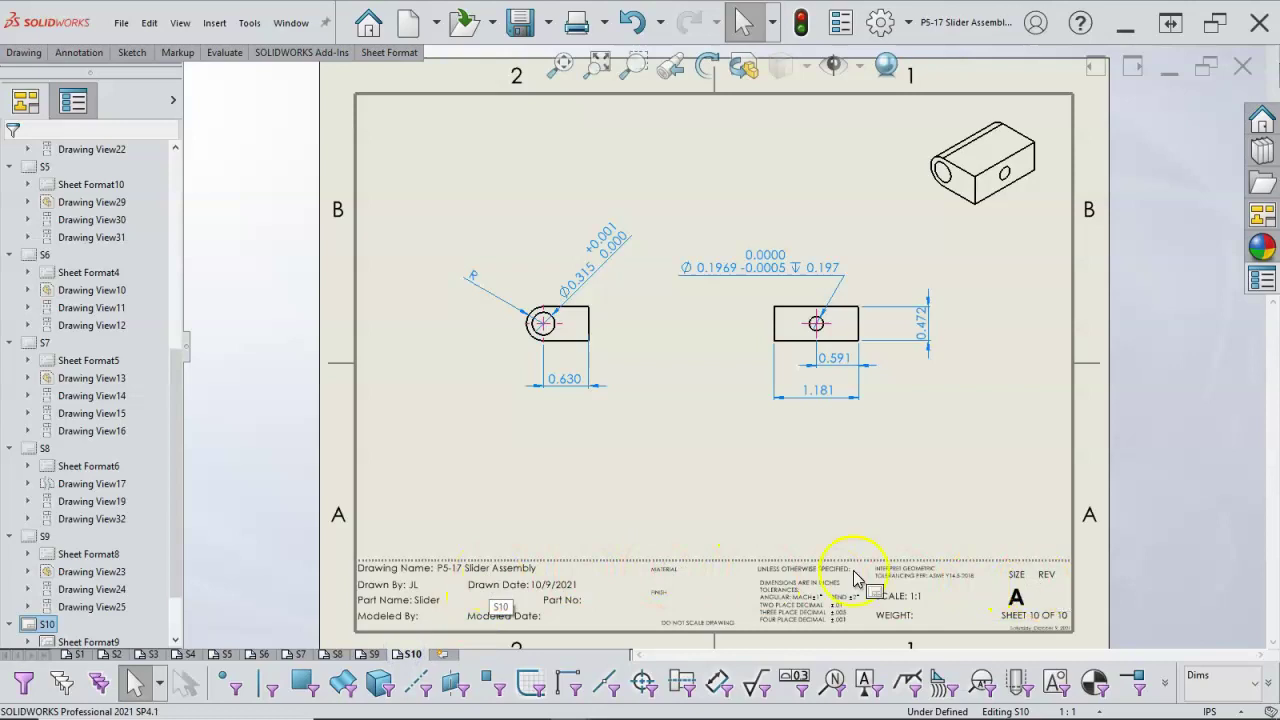
left_click(225, 656)
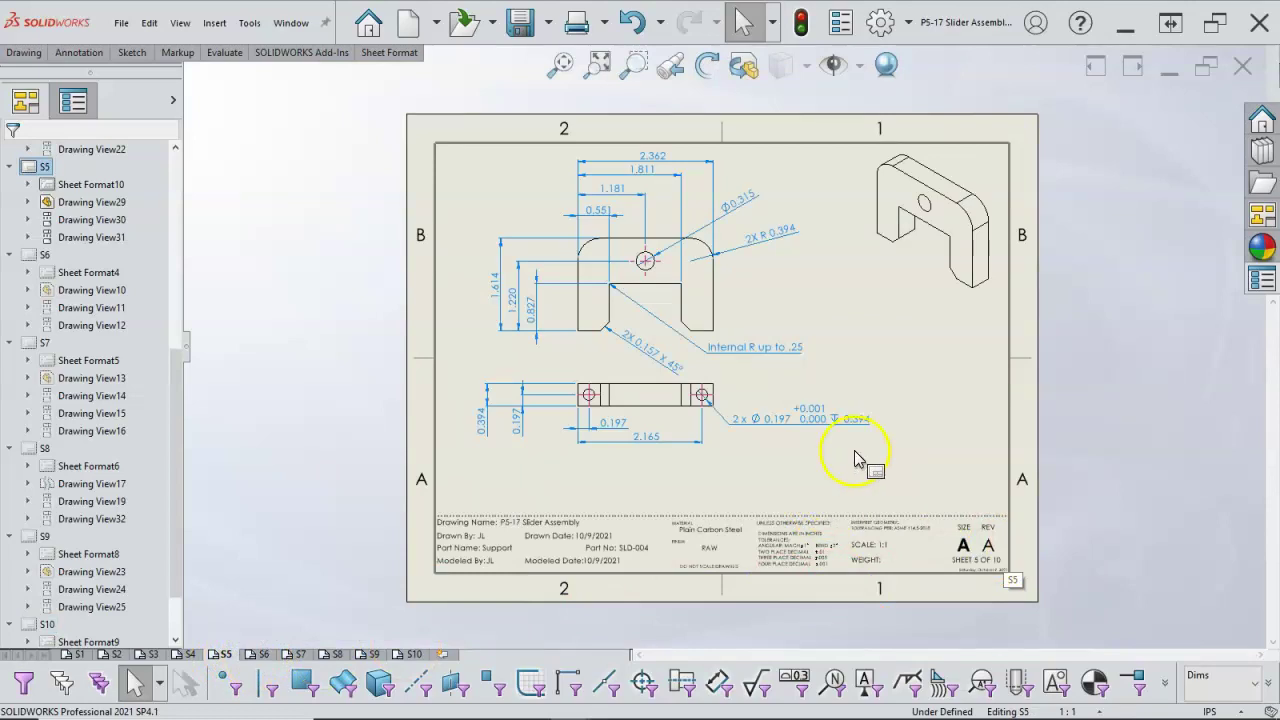
left_click(261, 655)
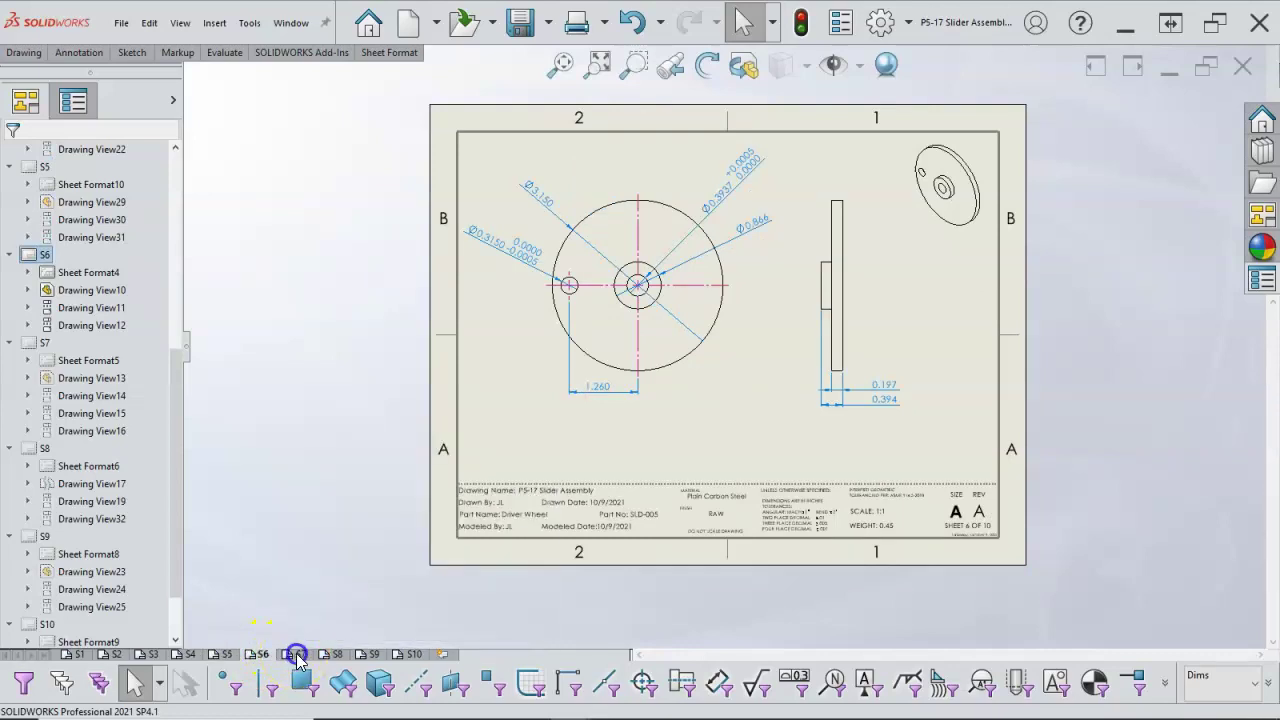
left_click(297, 655)
mouse_move(337, 657)
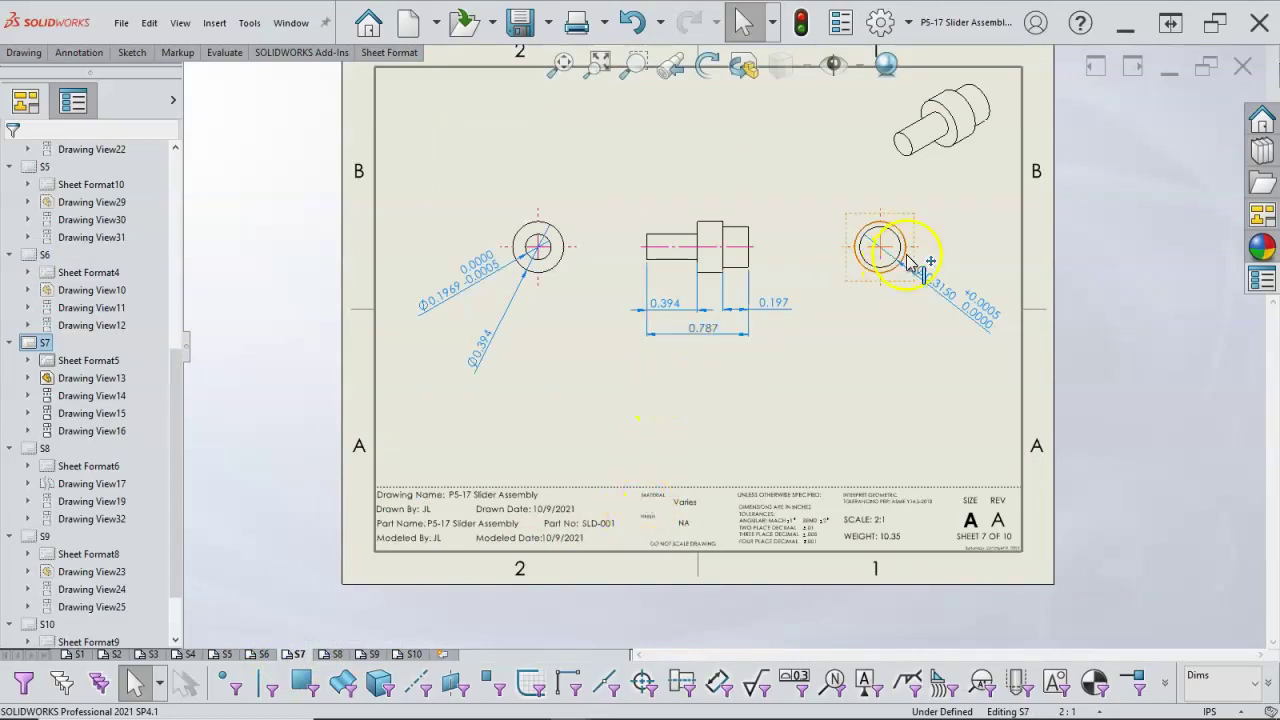
Step: Open the Pin Driver part from sheet 7's isometric view
left_click(938, 178)
right_click(940, 176)
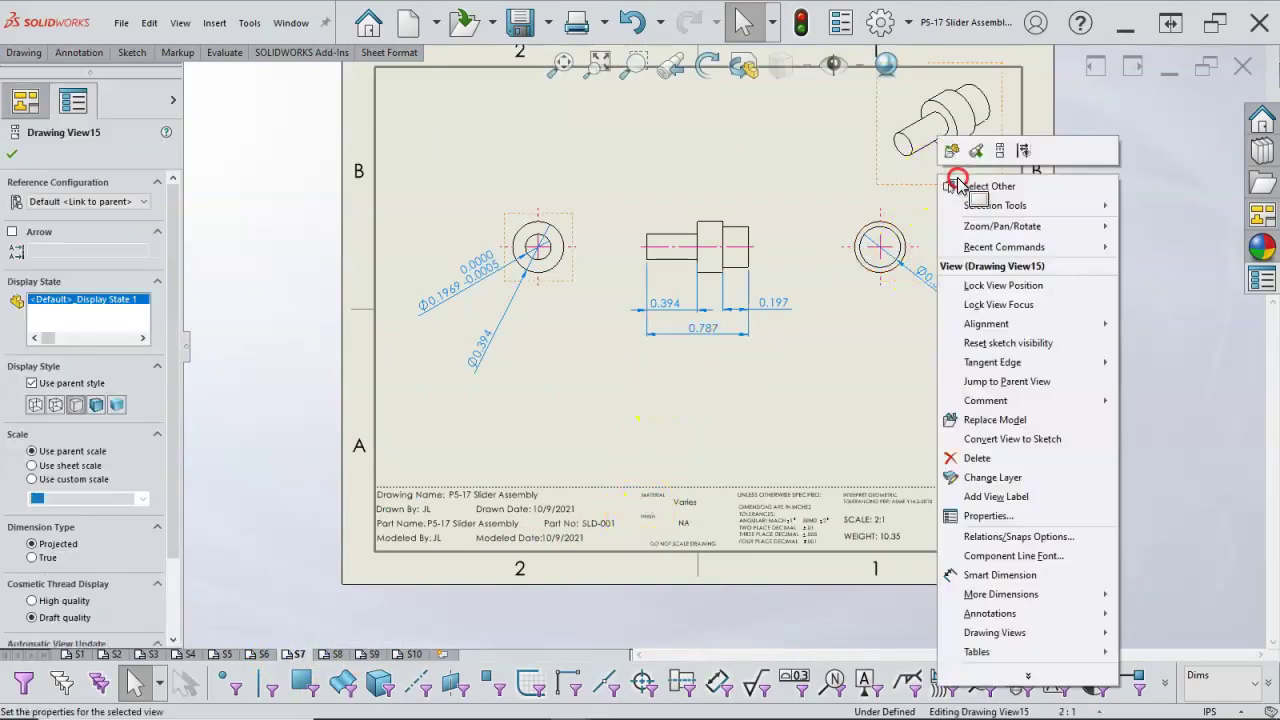
left_click(951, 157)
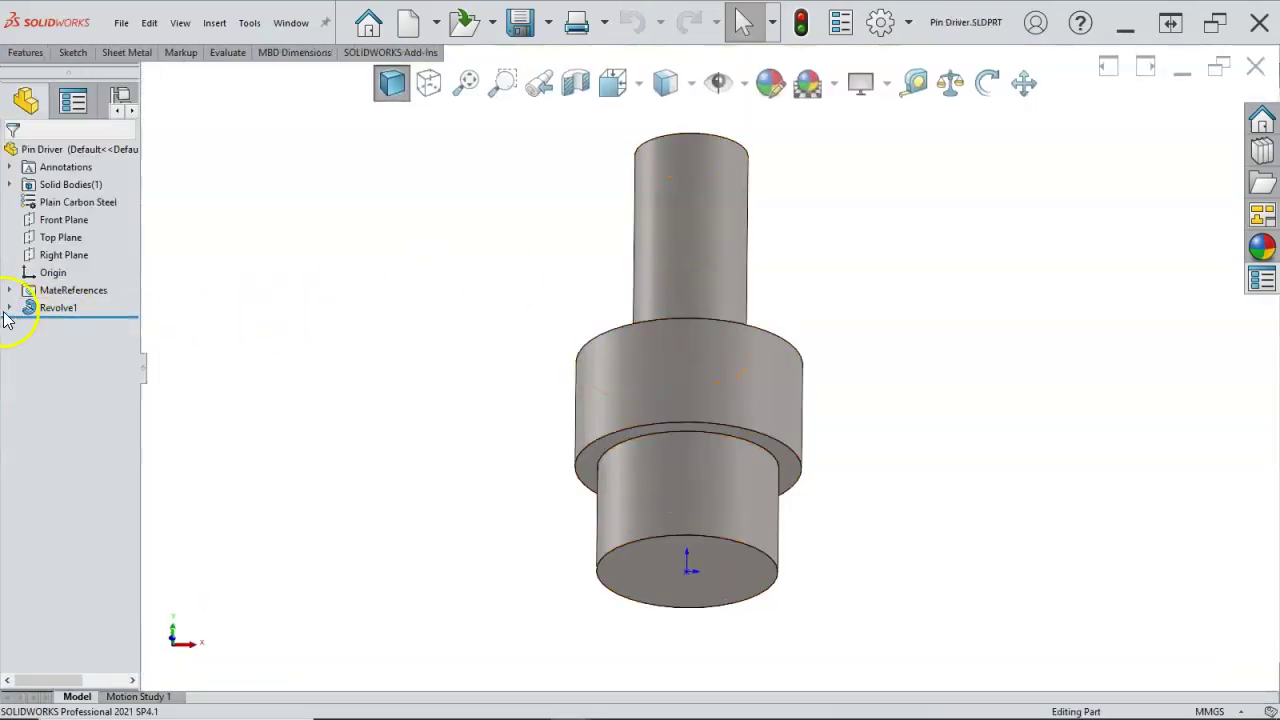
Step: Change the Sketch1 top shaft length from 10.00 to 12.00 mm, then rebuild and save
left_click(10, 308)
right_click(60, 326)
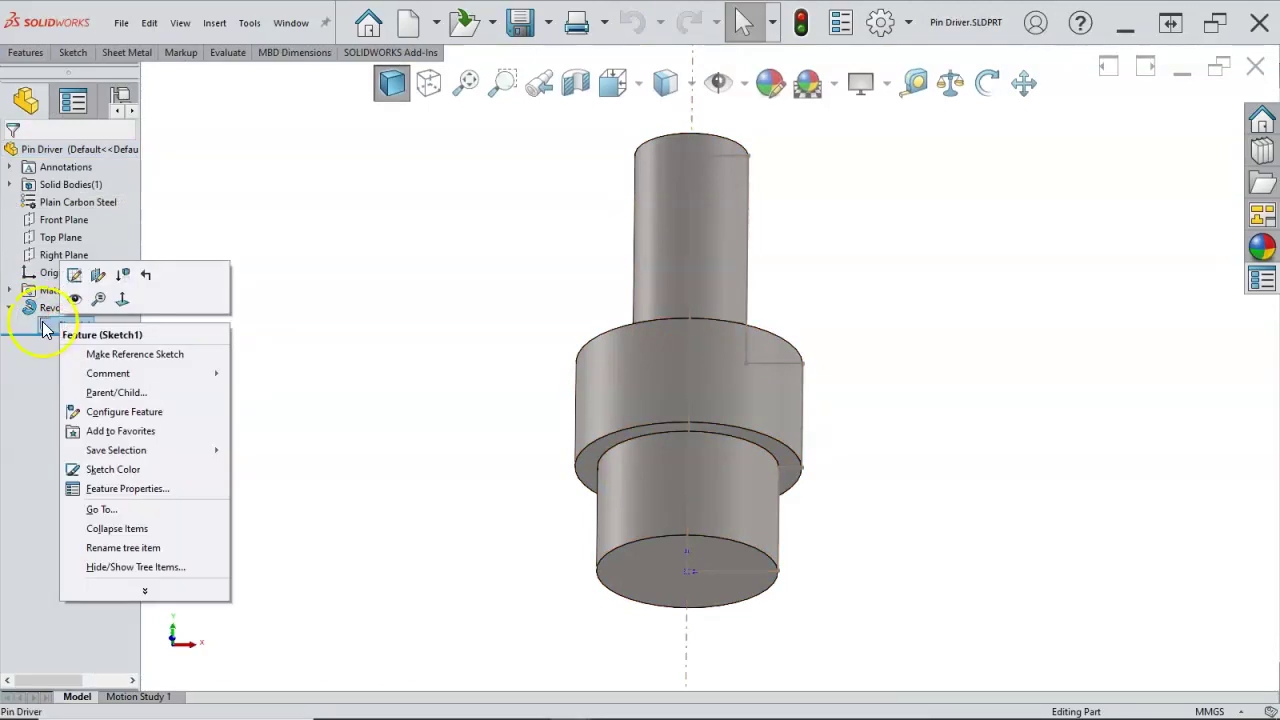
left_click(44, 326)
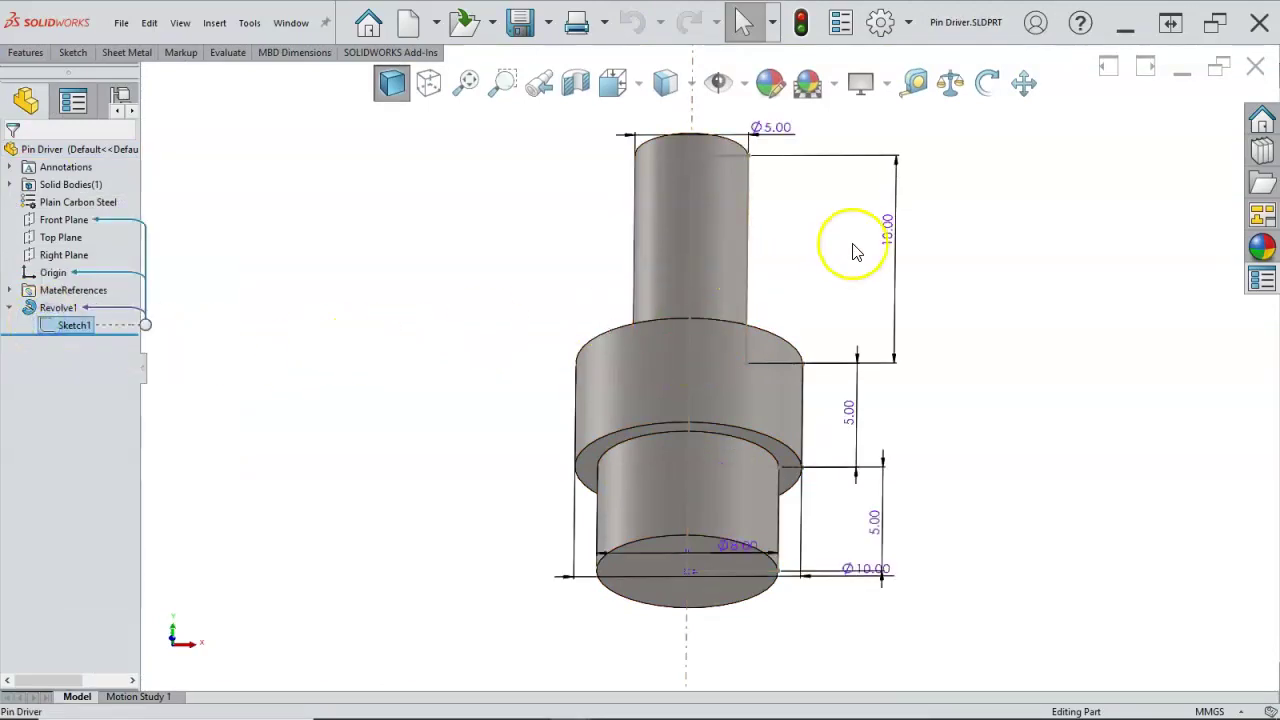
double_click(892, 233)
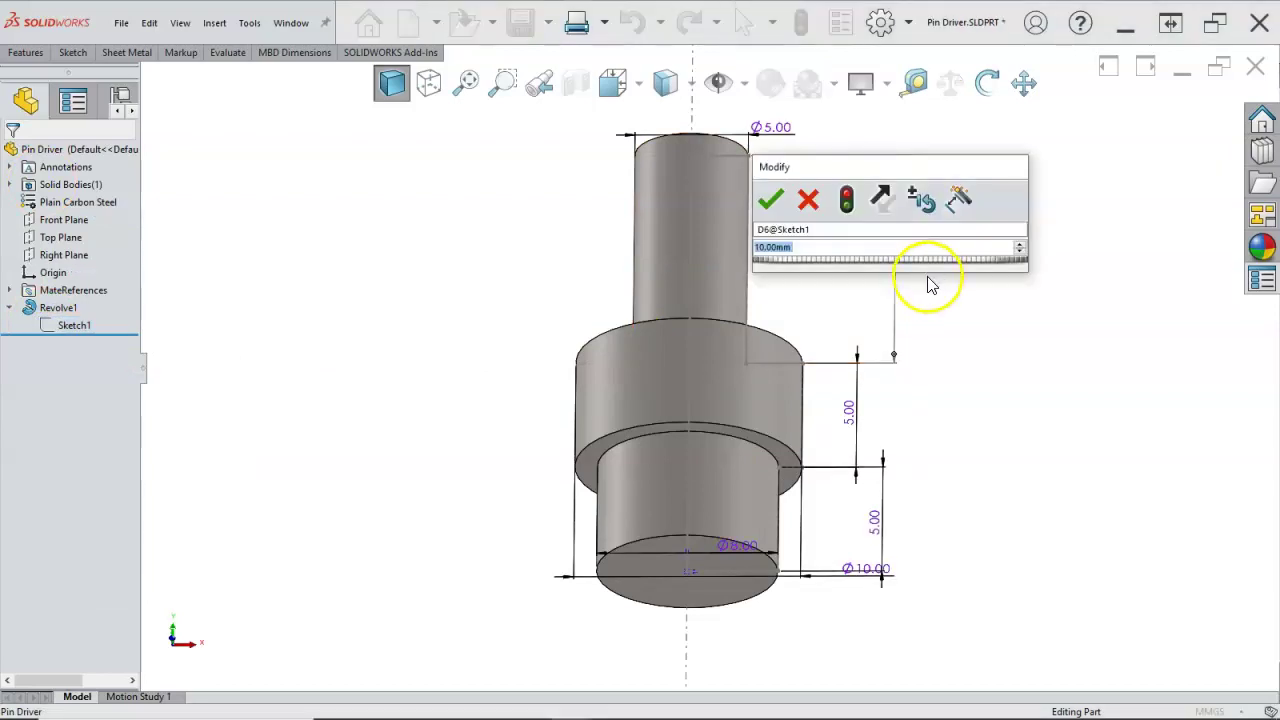
type("12")
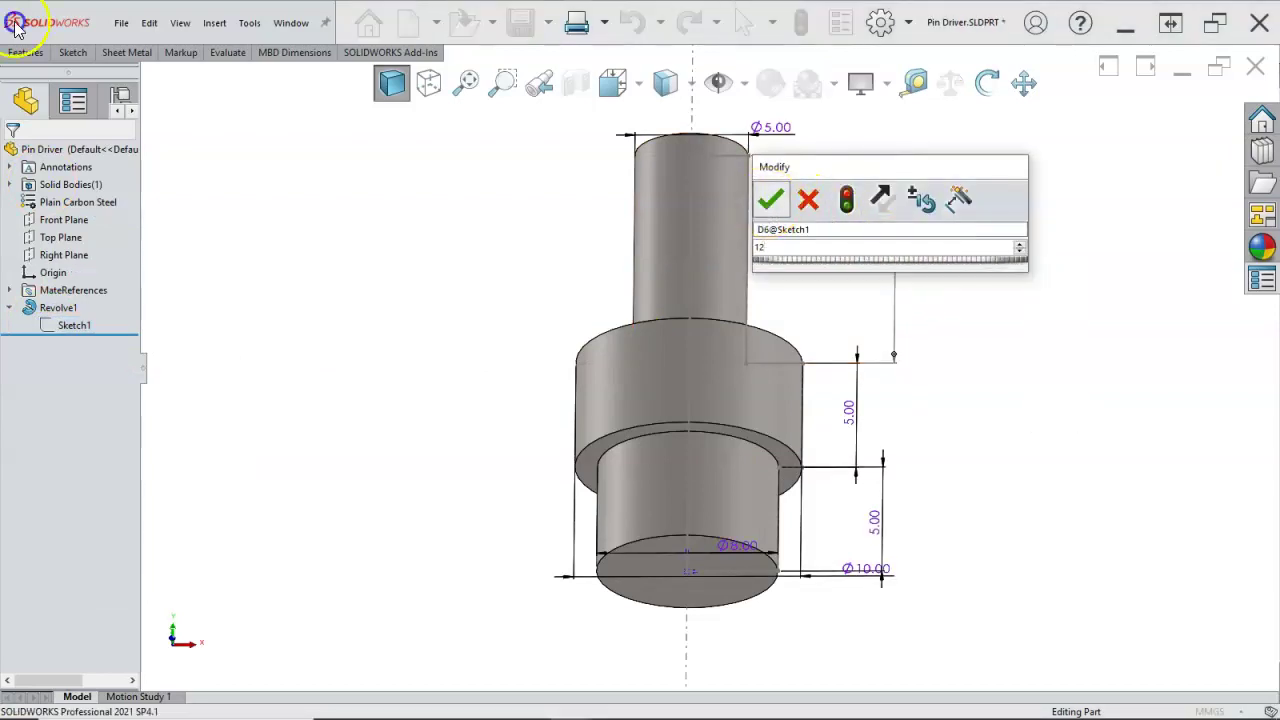
left_click(768, 203)
left_click(876, 262)
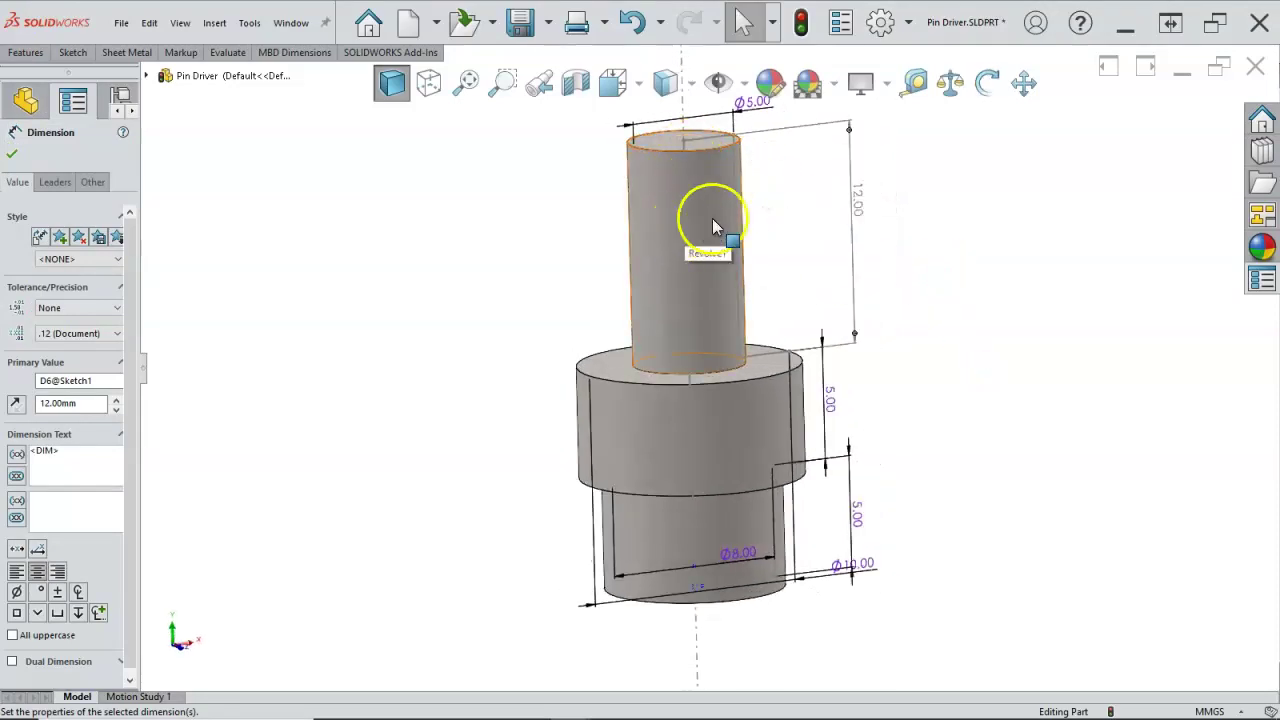
left_click(1031, 248)
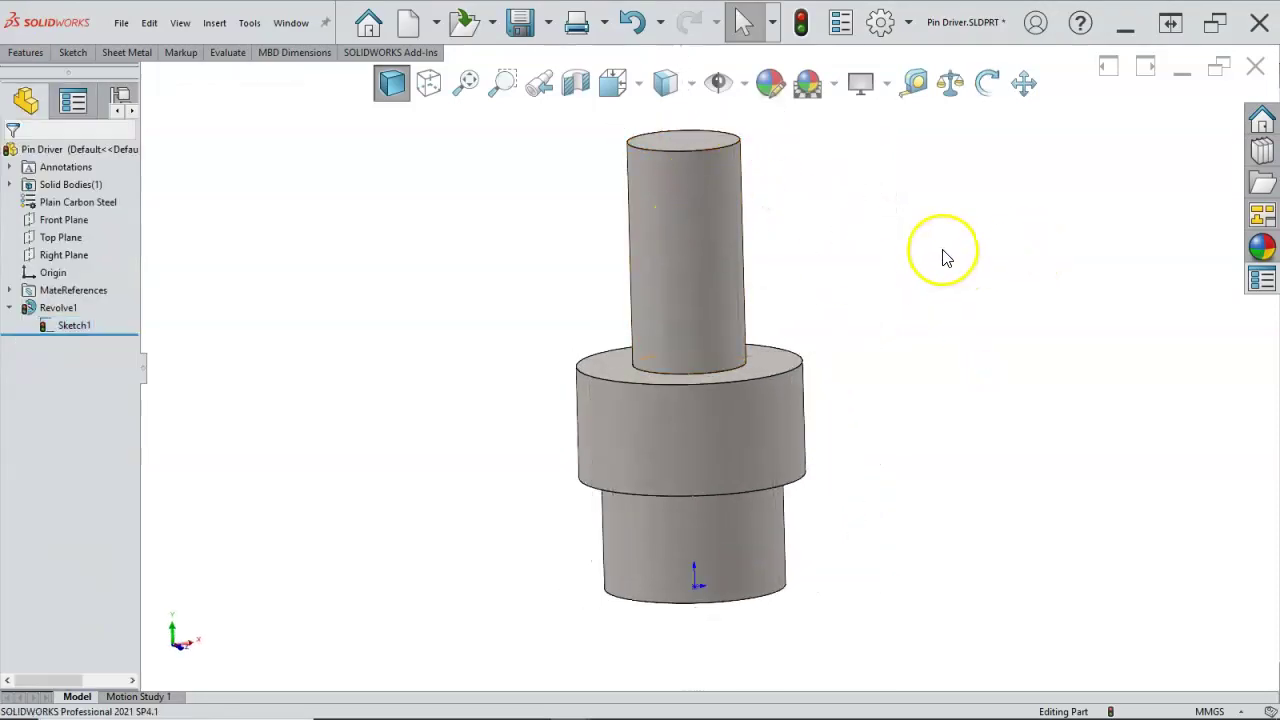
key("ctrl+s")
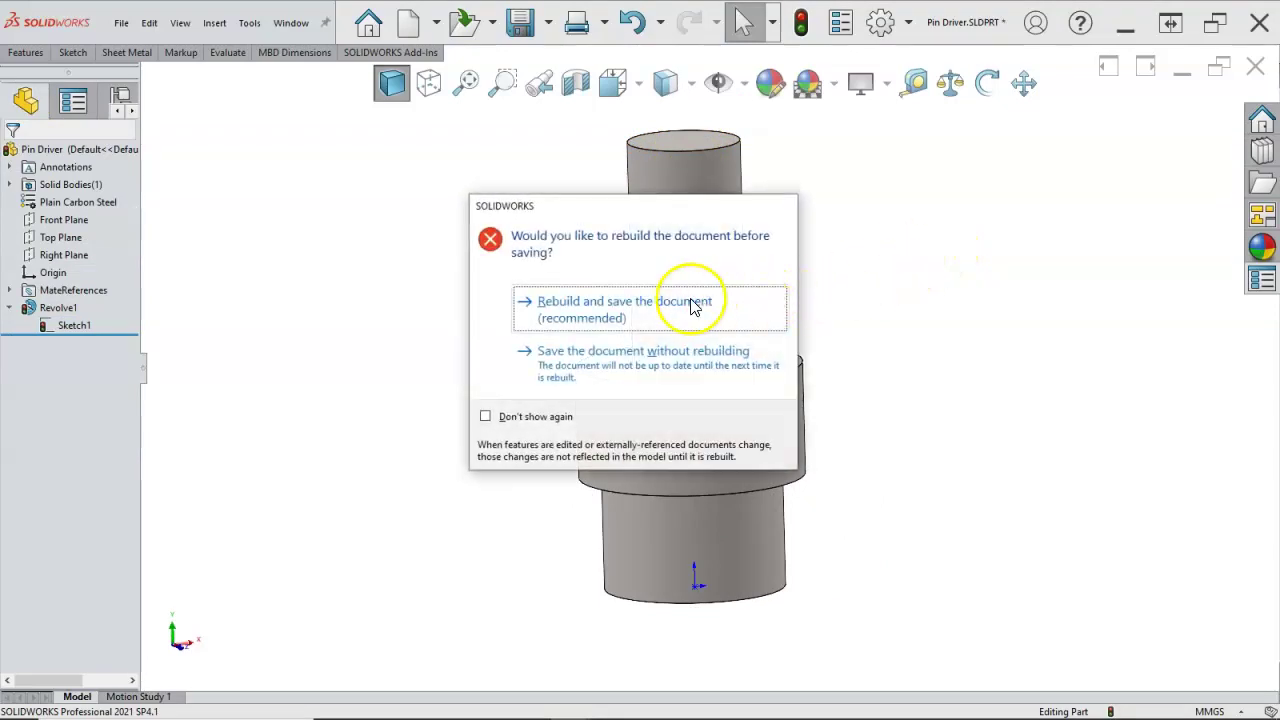
left_click(688, 308)
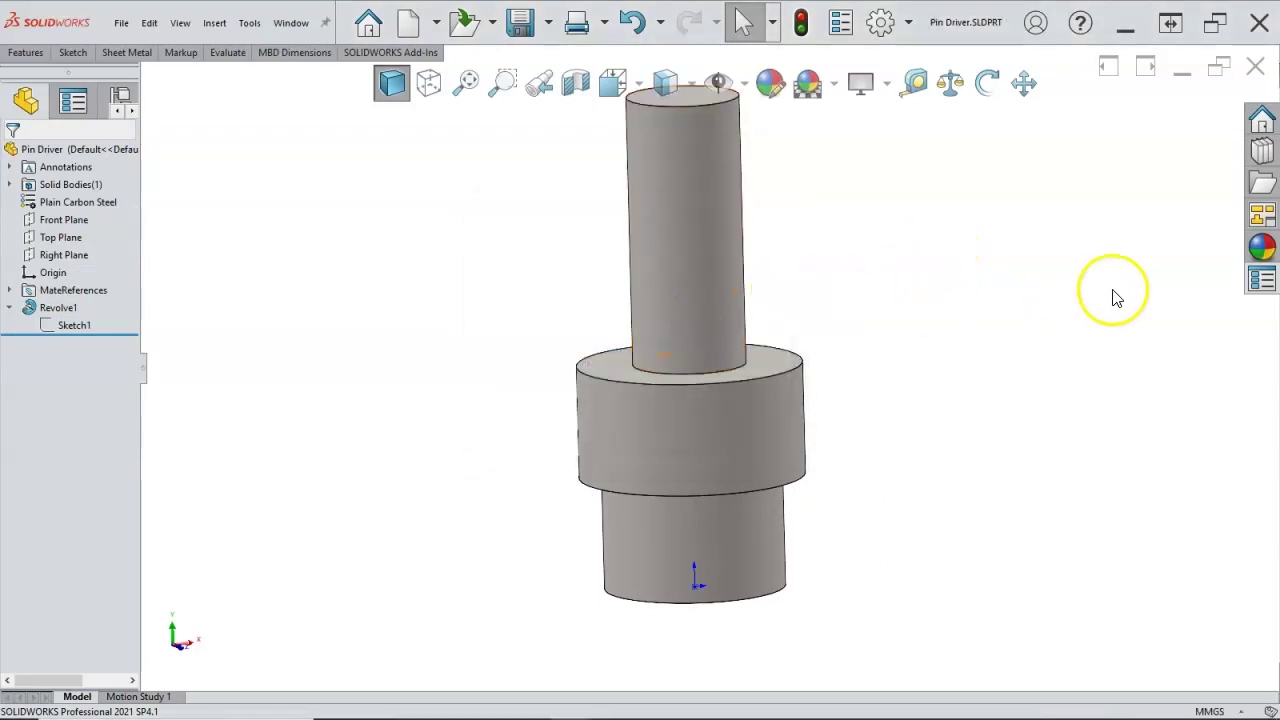
Step: In Custom Properties, change Rev from A to B and the part number to SLD-007
left_click(1261, 279)
left_click(1238, 283)
left_click_drag(1155, 265, 1035, 265)
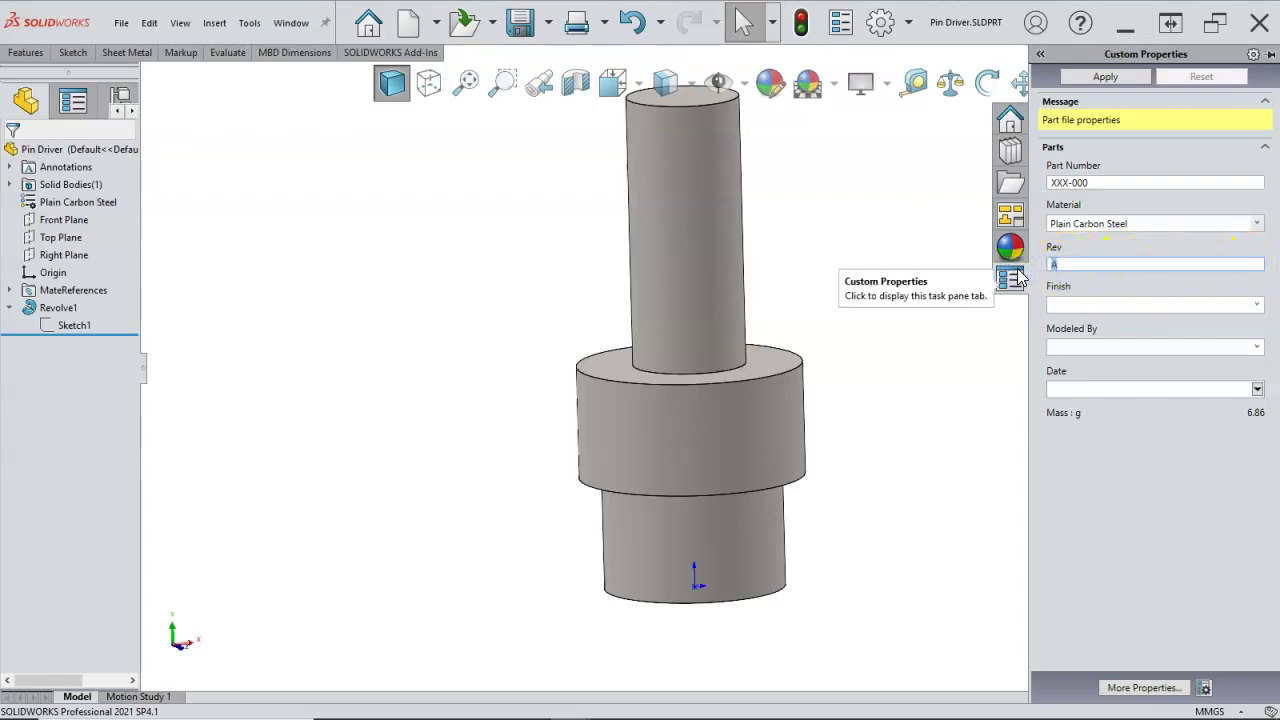
type("B")
left_click(1095, 183)
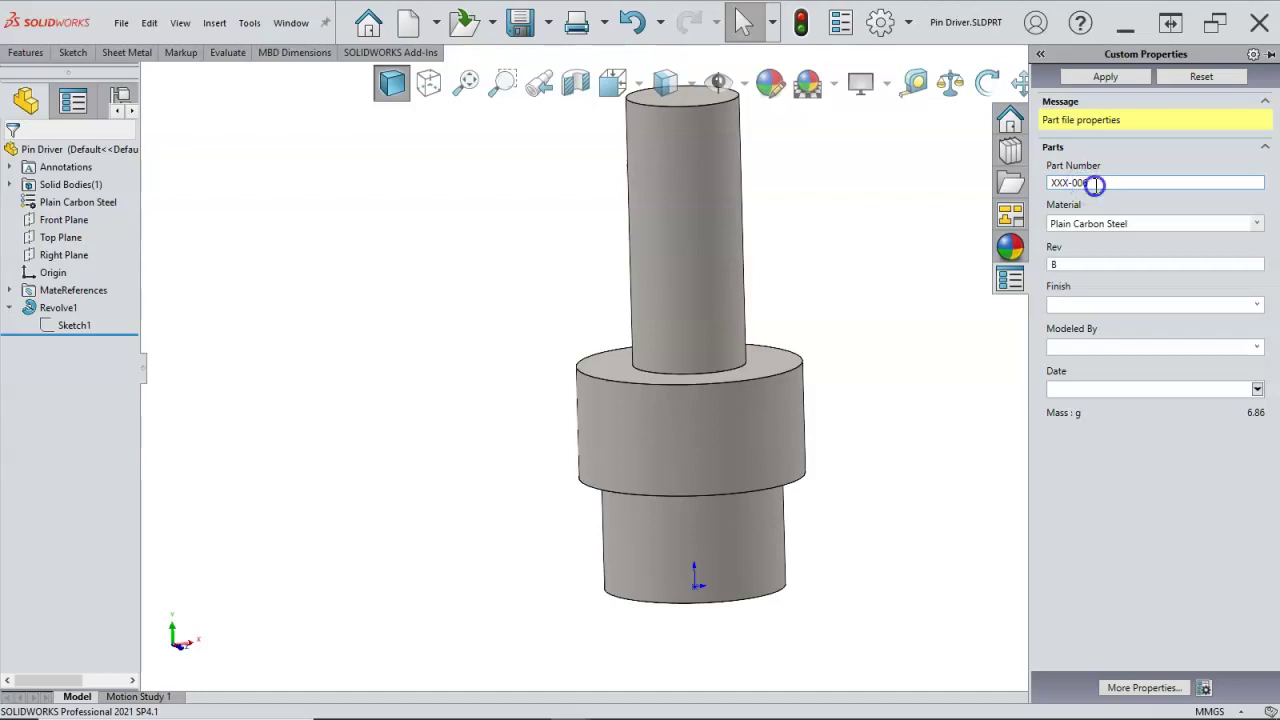
left_click_drag(1092, 184, 1013, 188)
type("SLD")
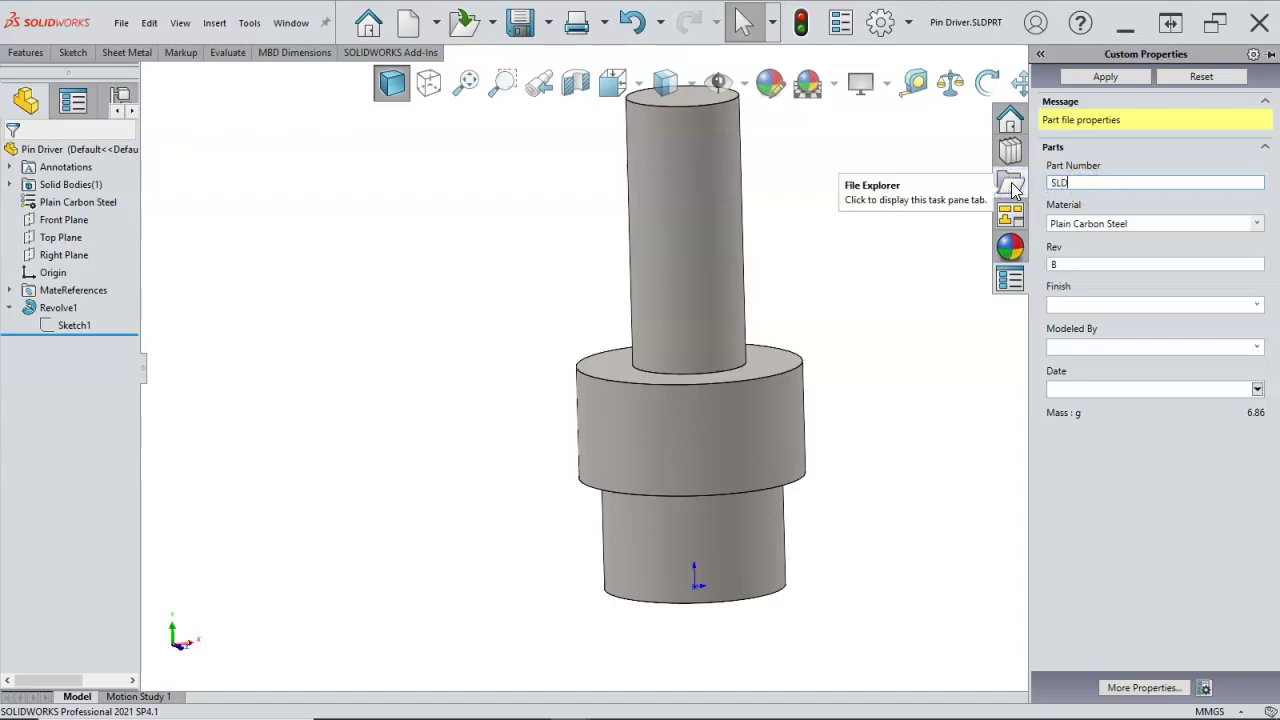
type("-007")
Step: Set finish to RAW, pick the modeller, date 10/9/2021, then apply and save
left_click(1118, 290)
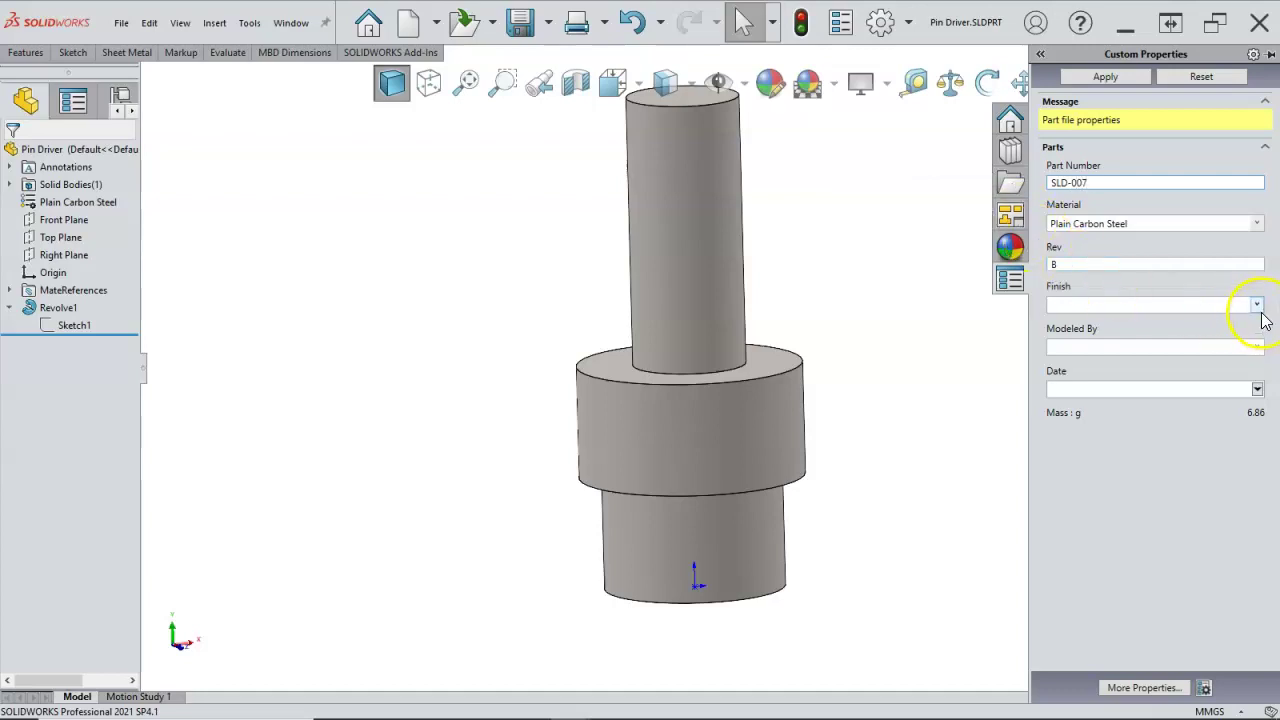
left_click(1257, 306)
left_click(1054, 322)
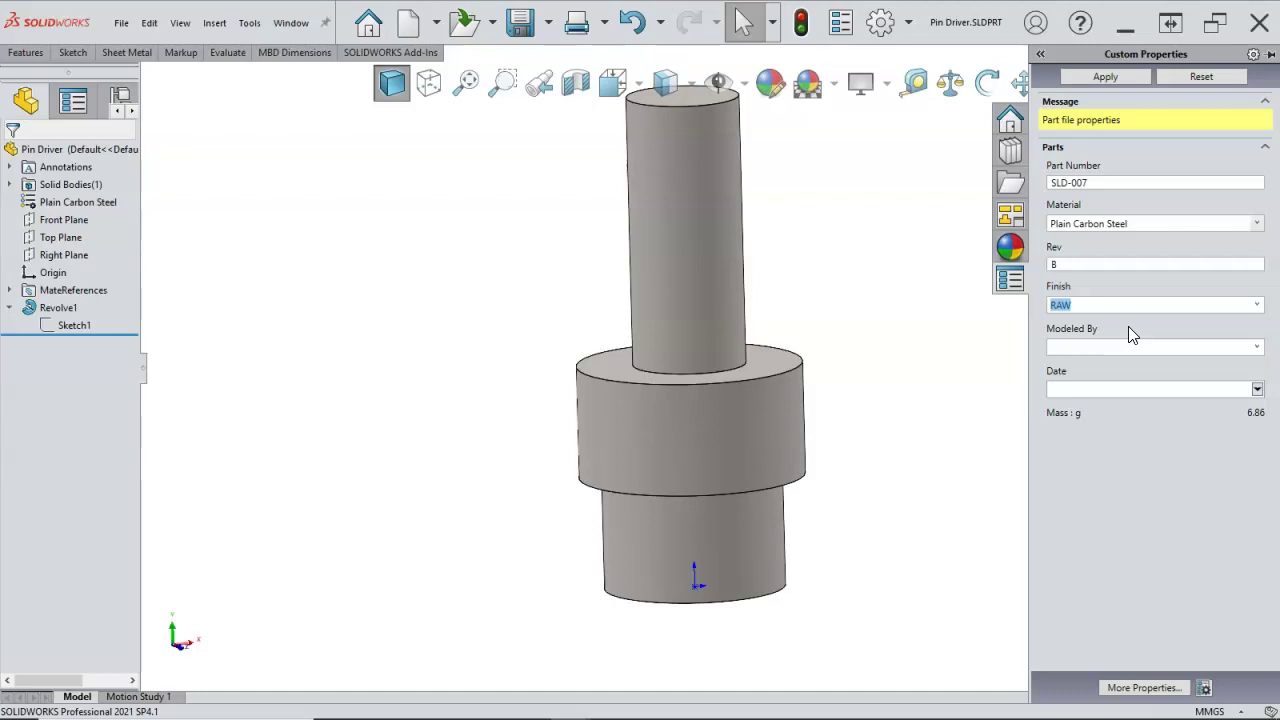
left_click(1118, 306)
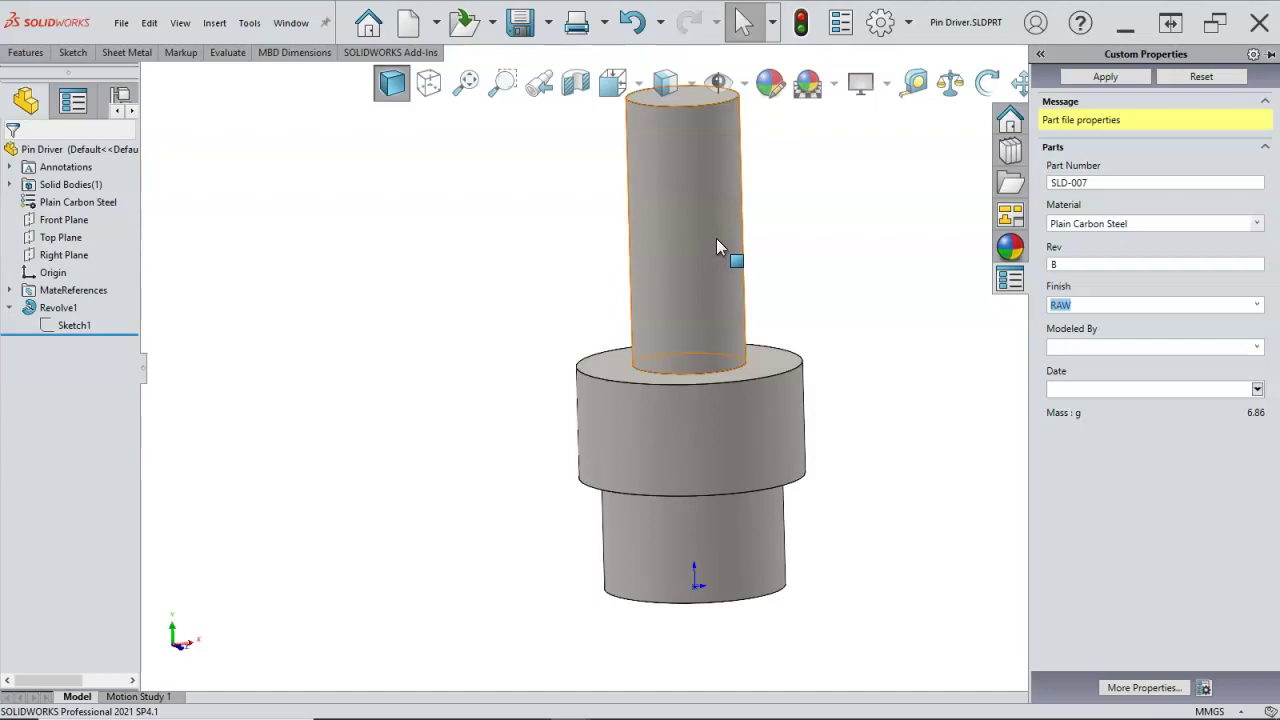
left_click(1257, 346)
left_click(1056, 365)
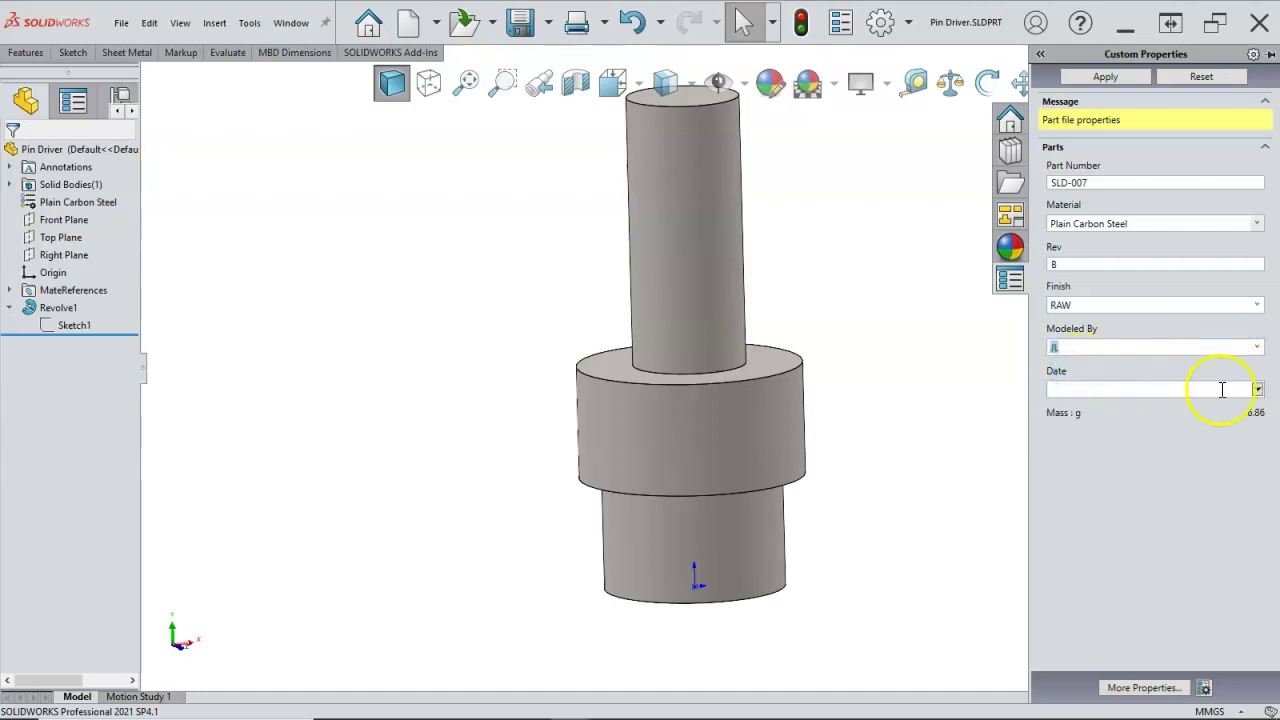
left_click(1257, 389)
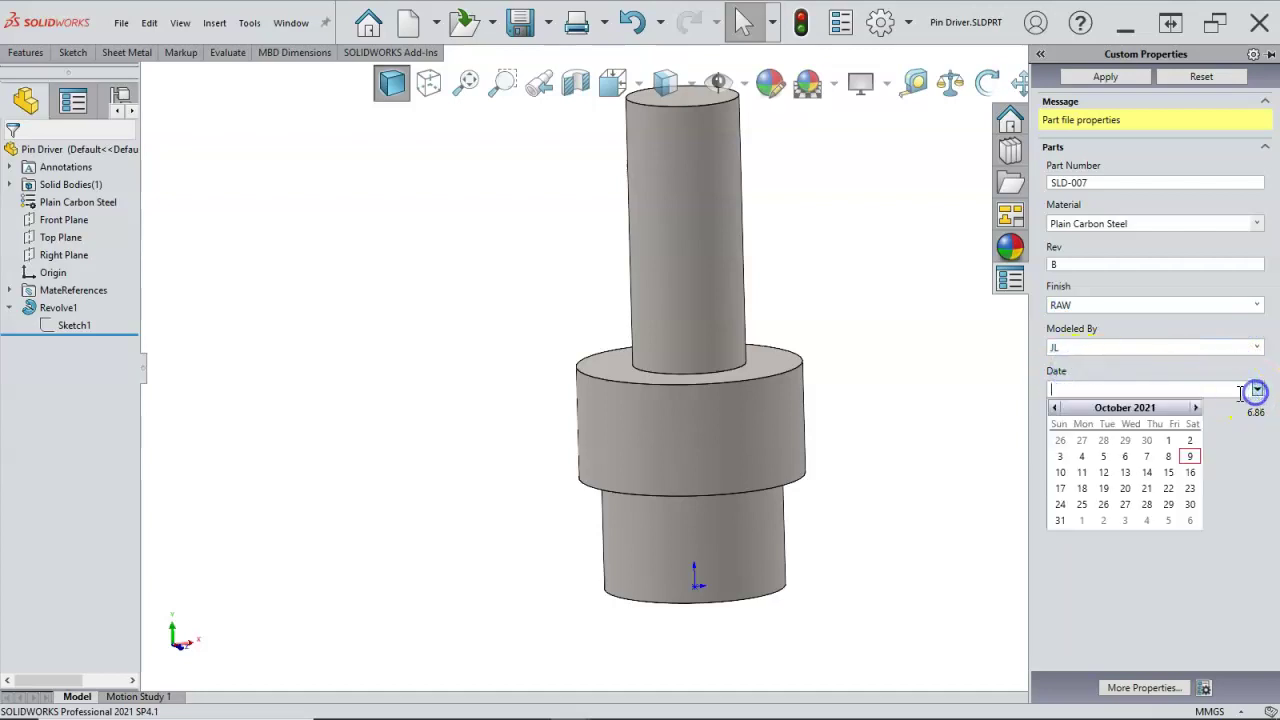
left_click(1187, 452)
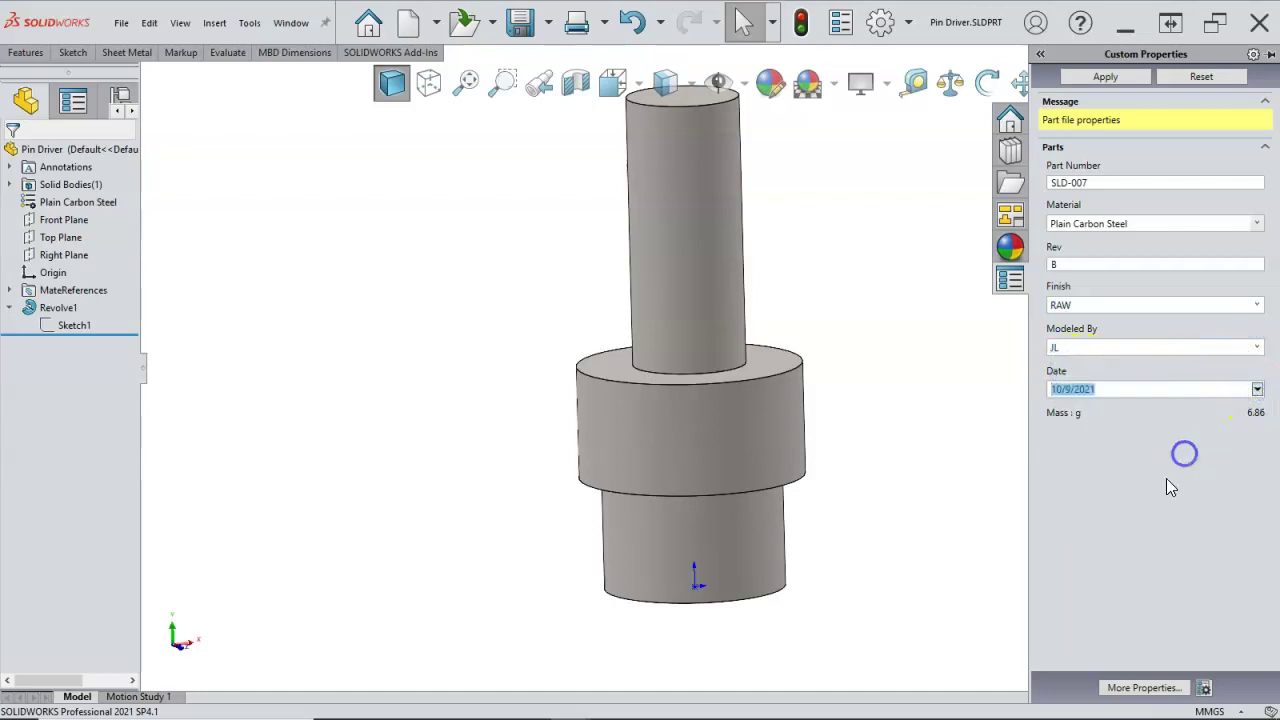
left_click(1104, 78)
left_click(522, 24)
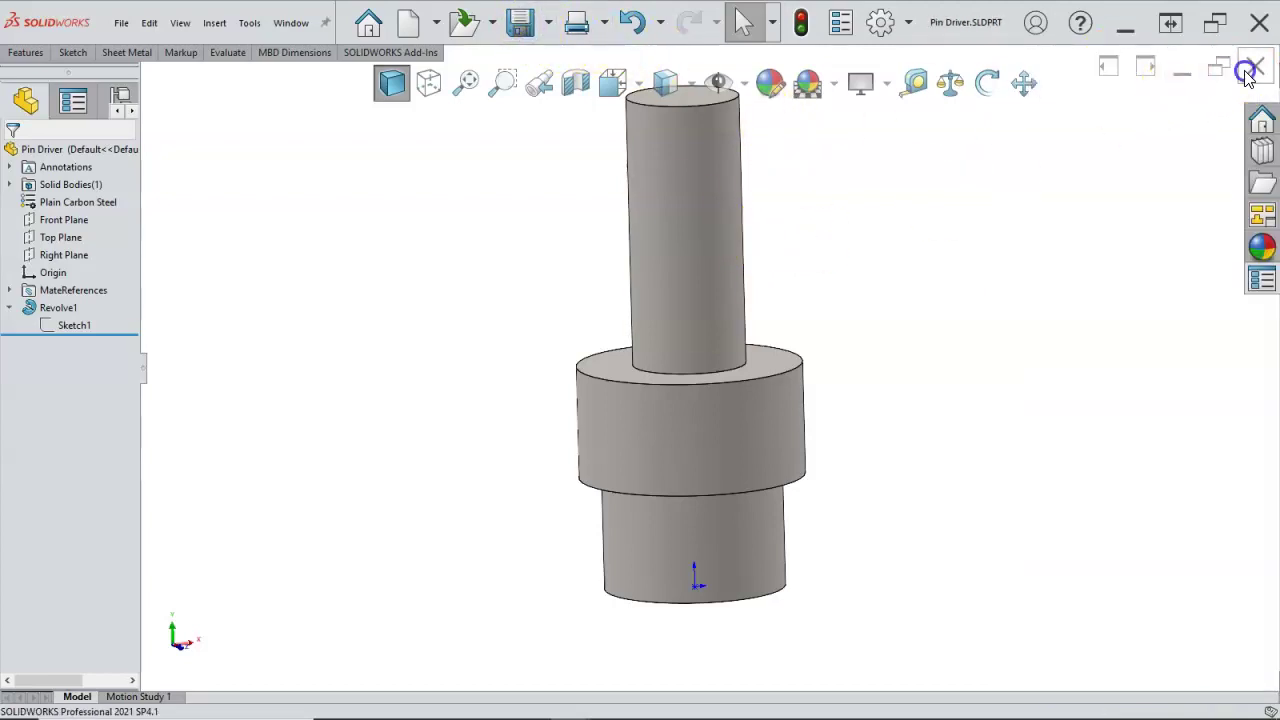
Step: Reopen the Pin Driver part from the drawing's isometric view and reapply its custom properties
left_click(1255, 66)
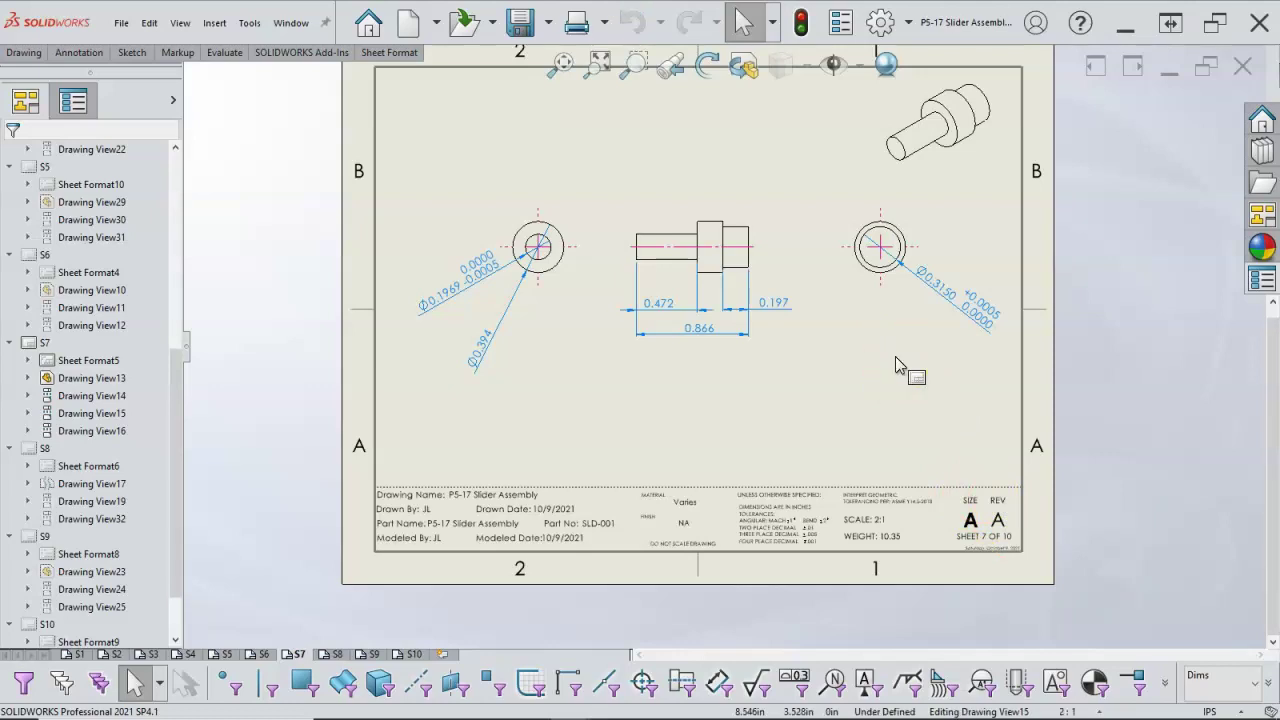
left_click(960, 188)
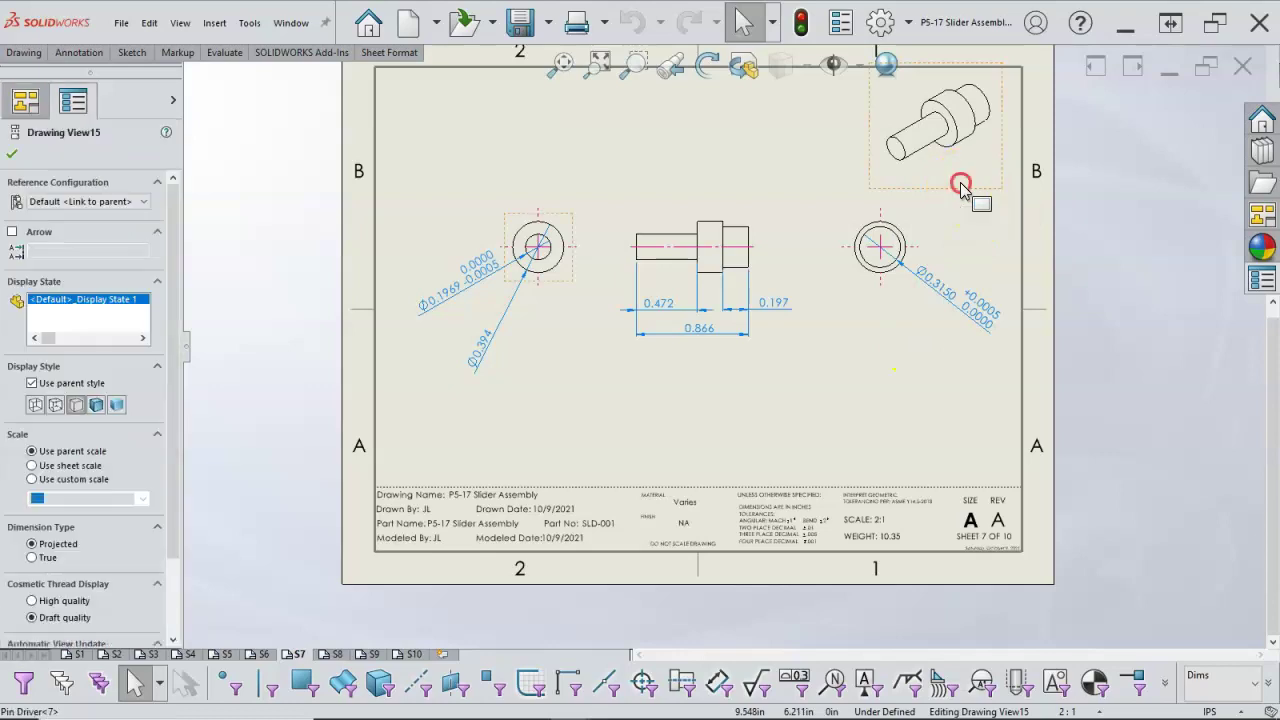
right_click(960, 188)
left_click(968, 156)
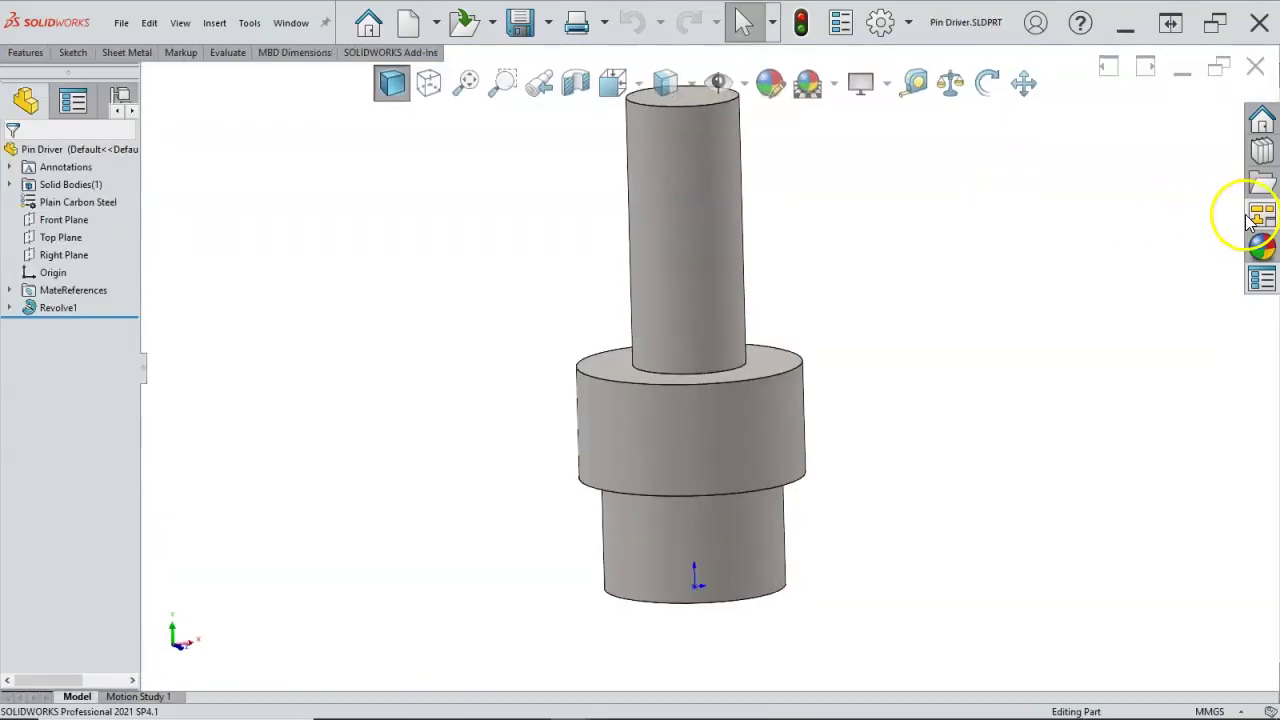
left_click(1262, 279)
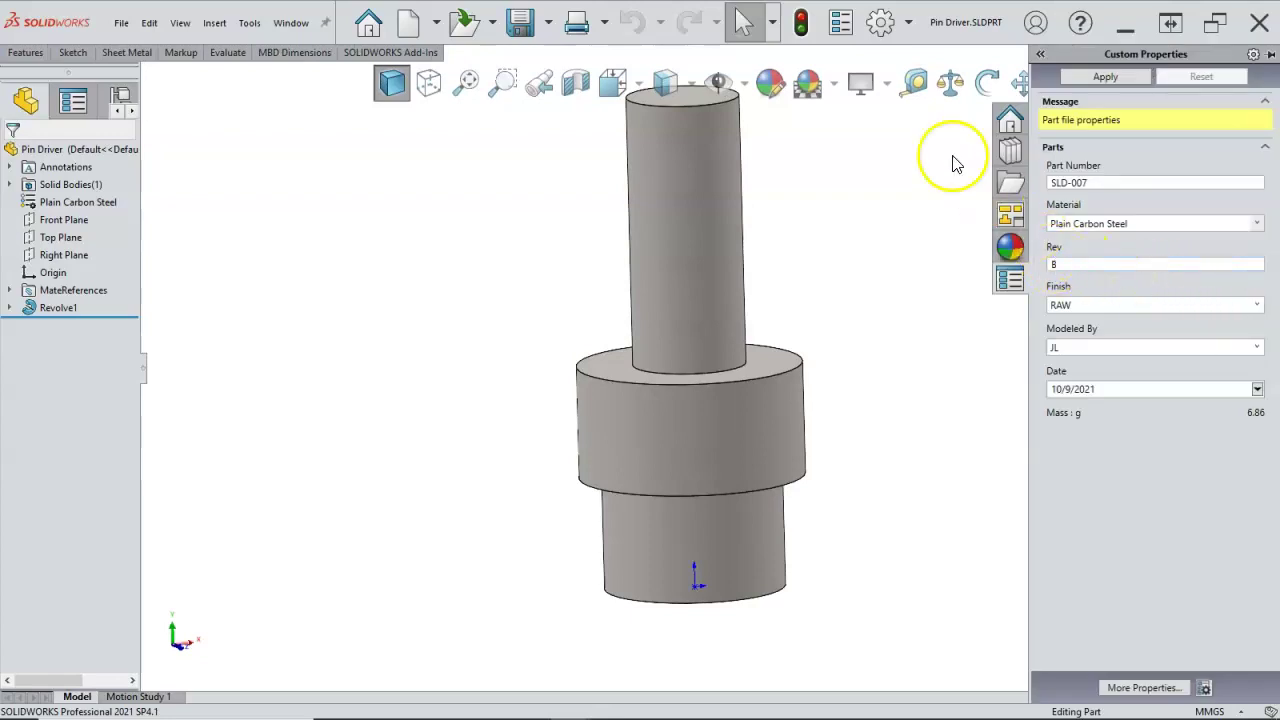
left_click(1105, 76)
Step: Check File Properties show SLD-007, rev B and RAW, then close the part, saving changes
left_click(841, 22)
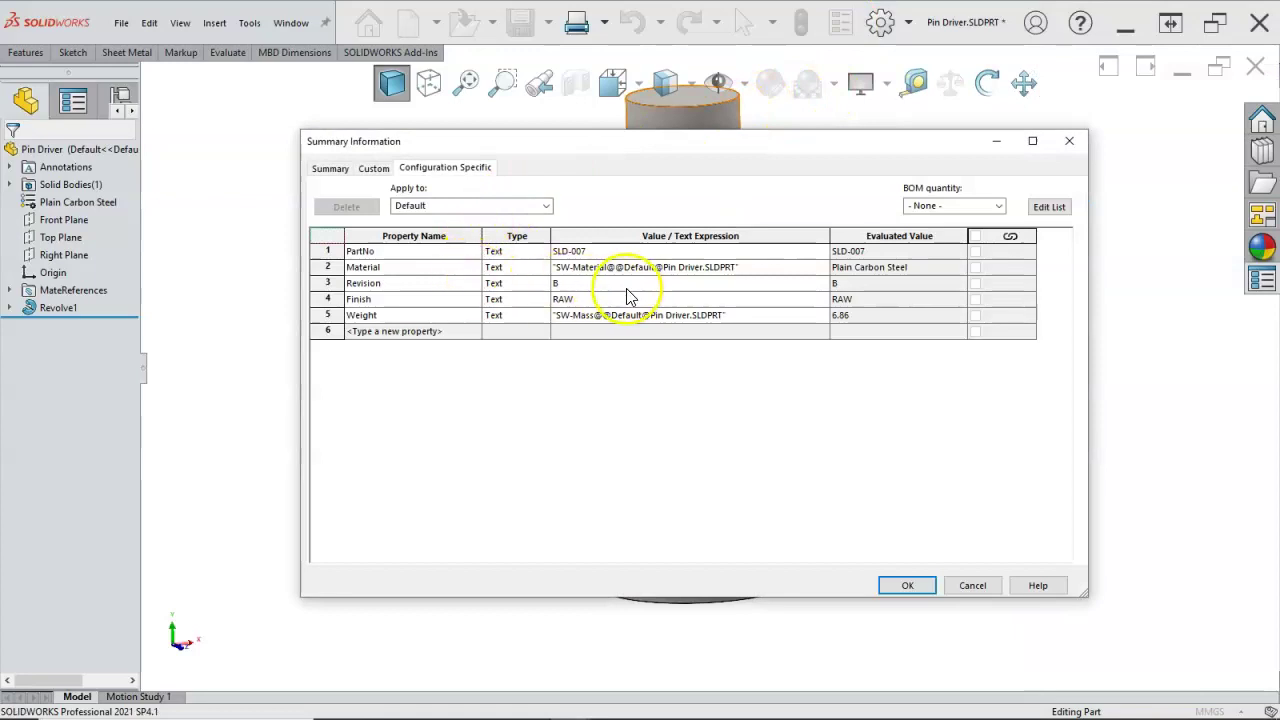
left_click(372, 168)
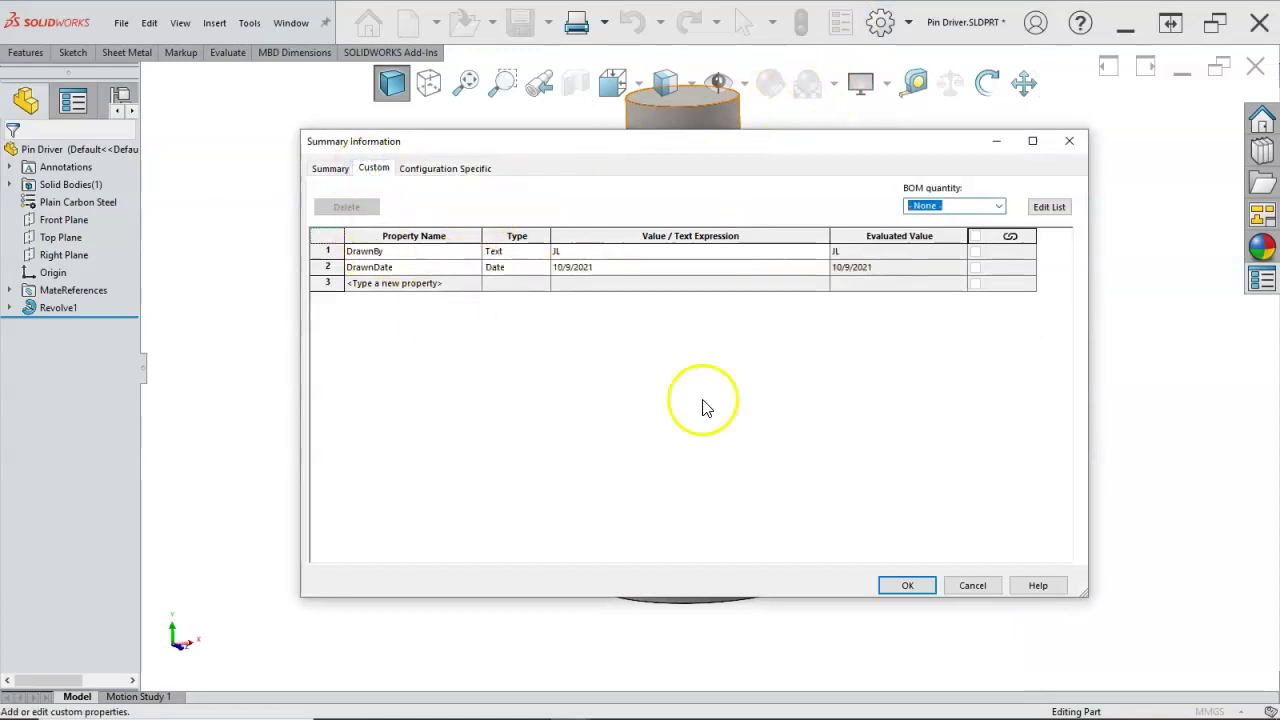
left_click(910, 585)
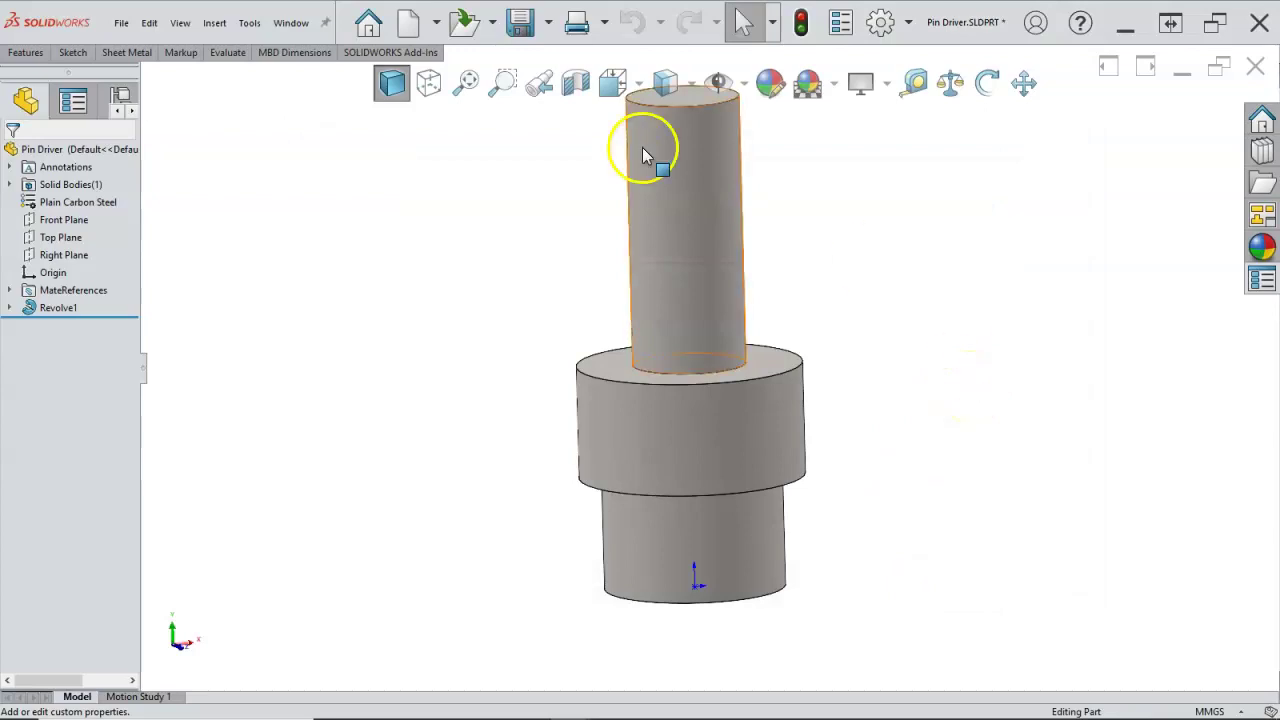
left_click(838, 28)
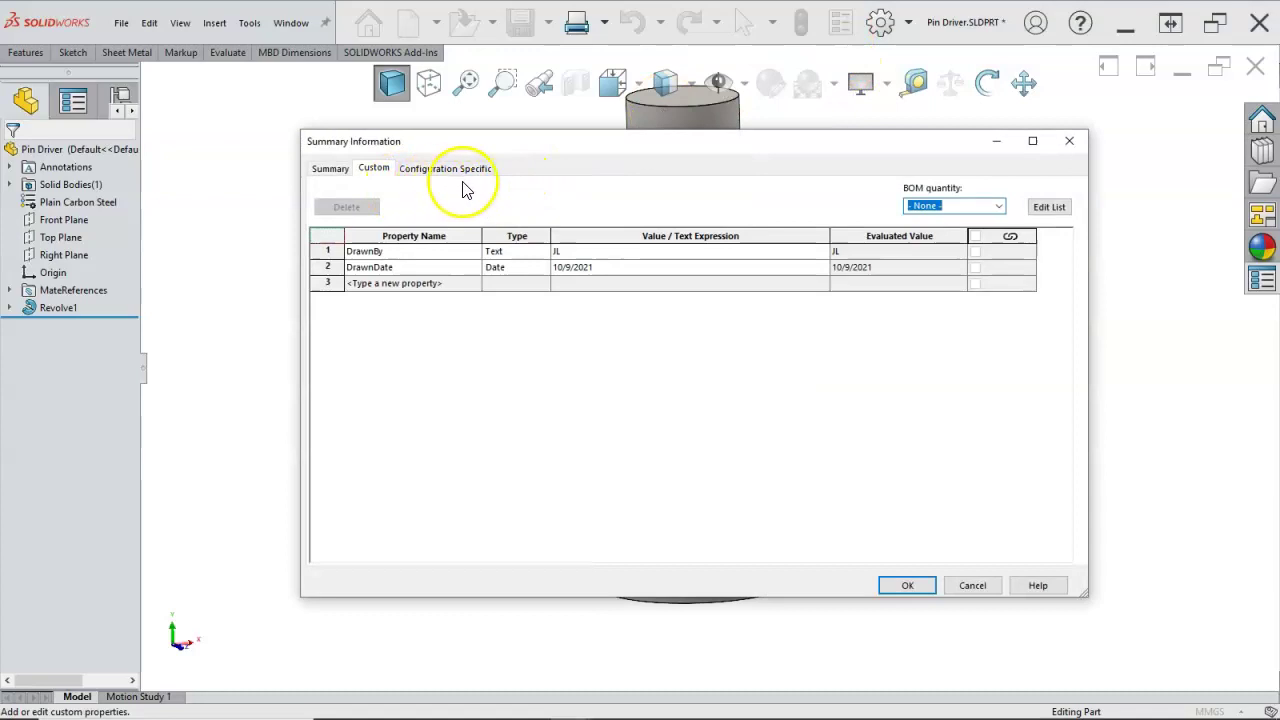
left_click(916, 586)
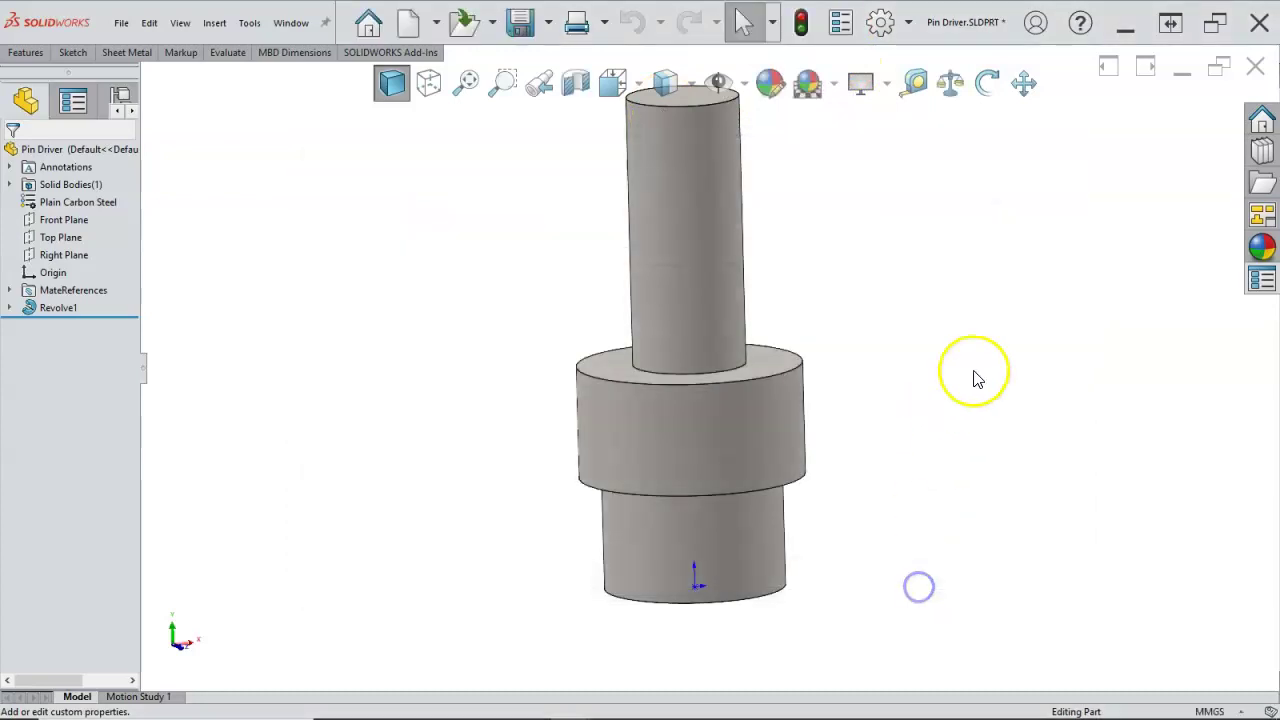
left_click(1255, 68)
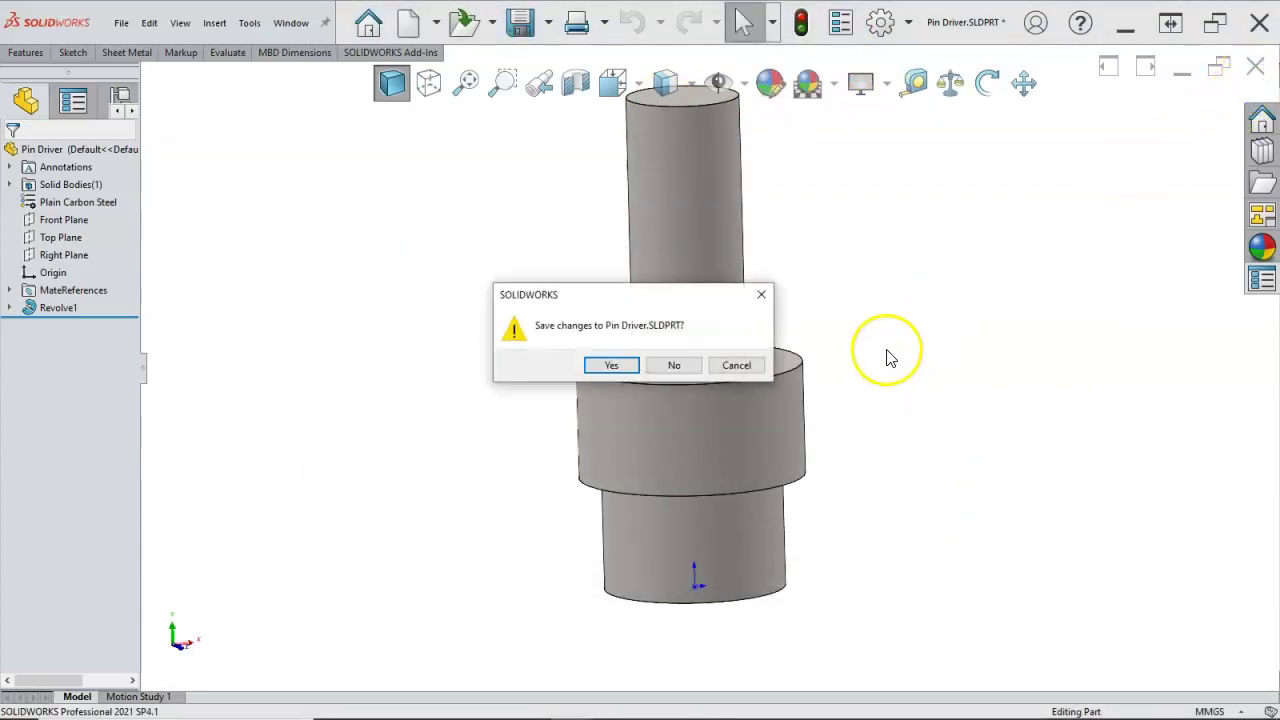
left_click(593, 364)
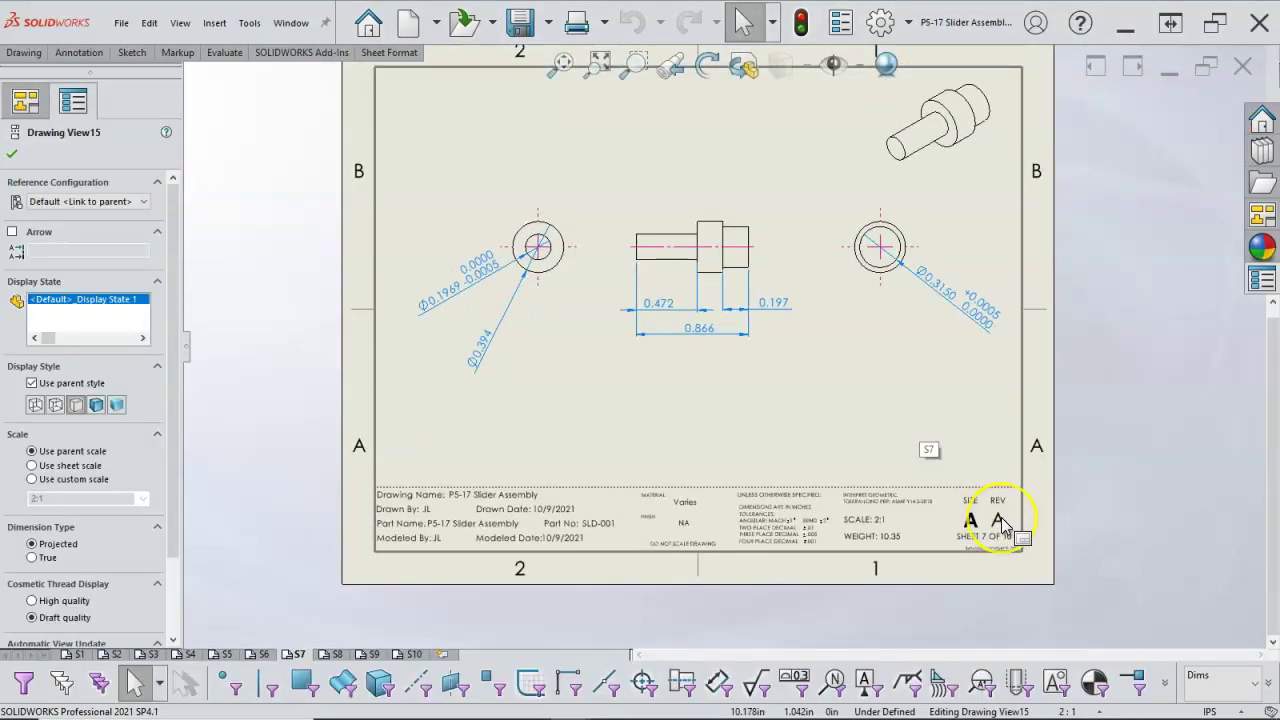
Step: Inspect sheet 7's Sheet Properties twice, cancelling without changes
right_click(826, 432)
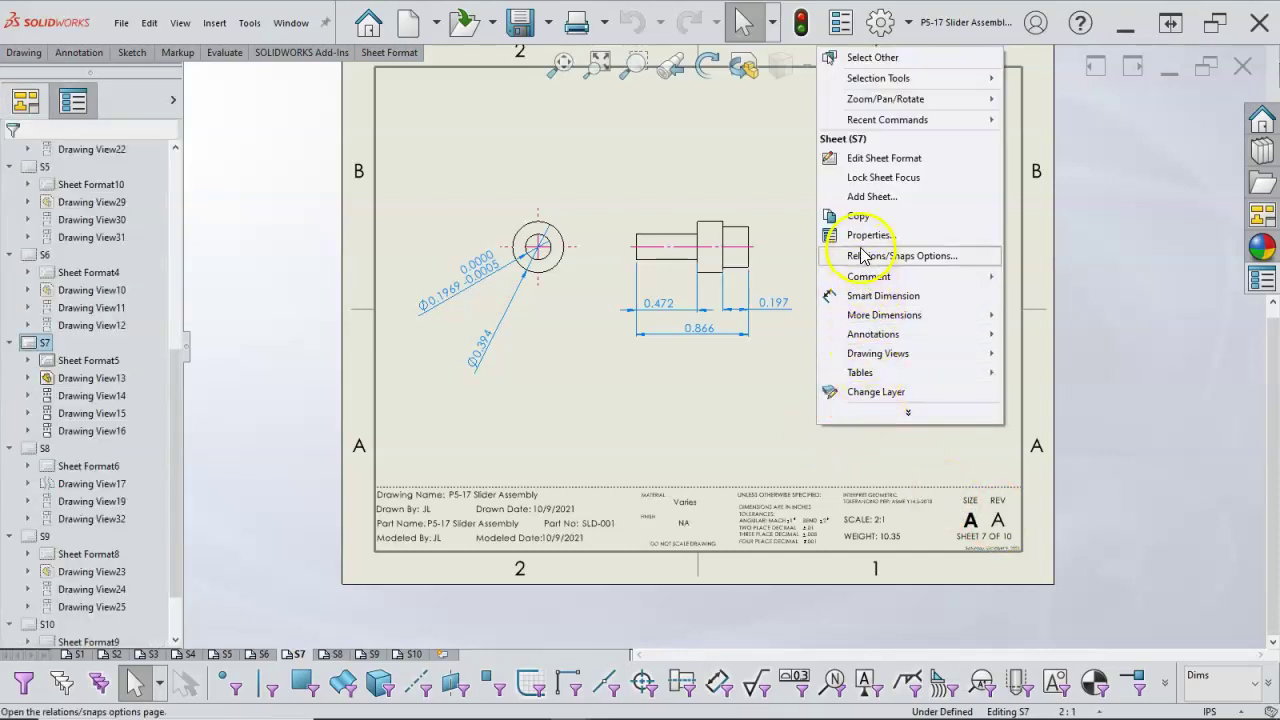
left_click(866, 235)
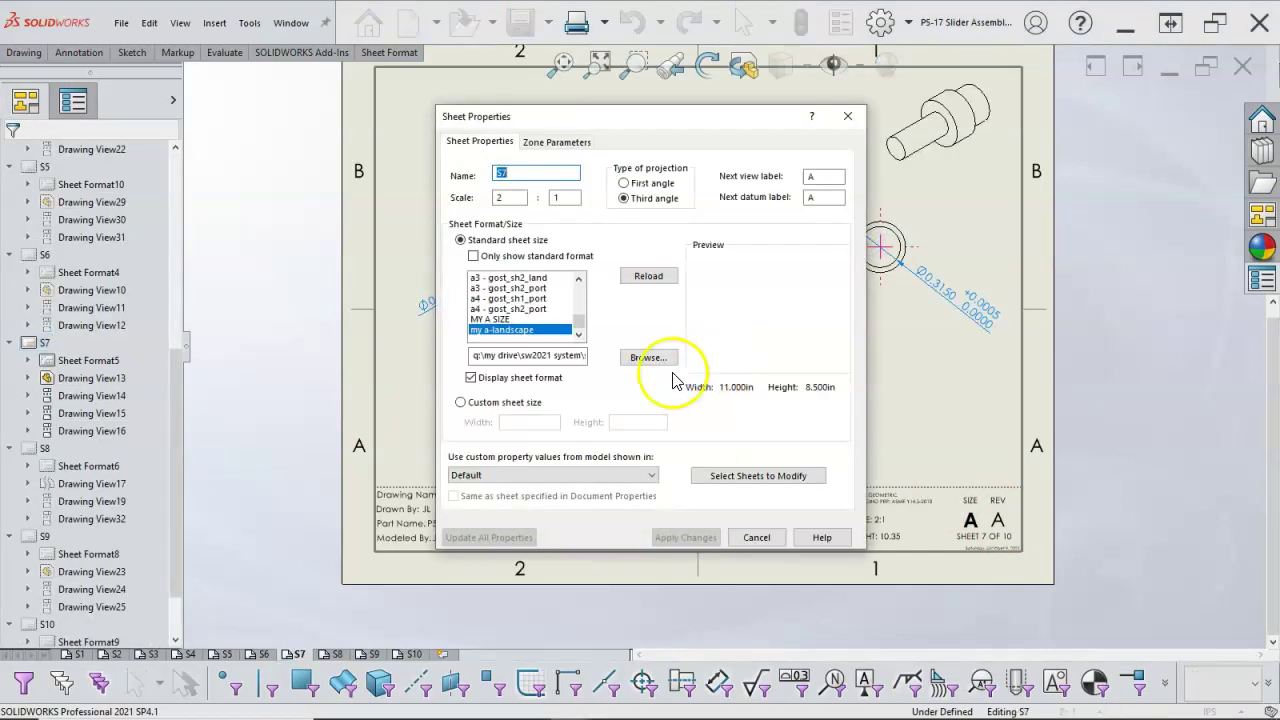
left_click(752, 537)
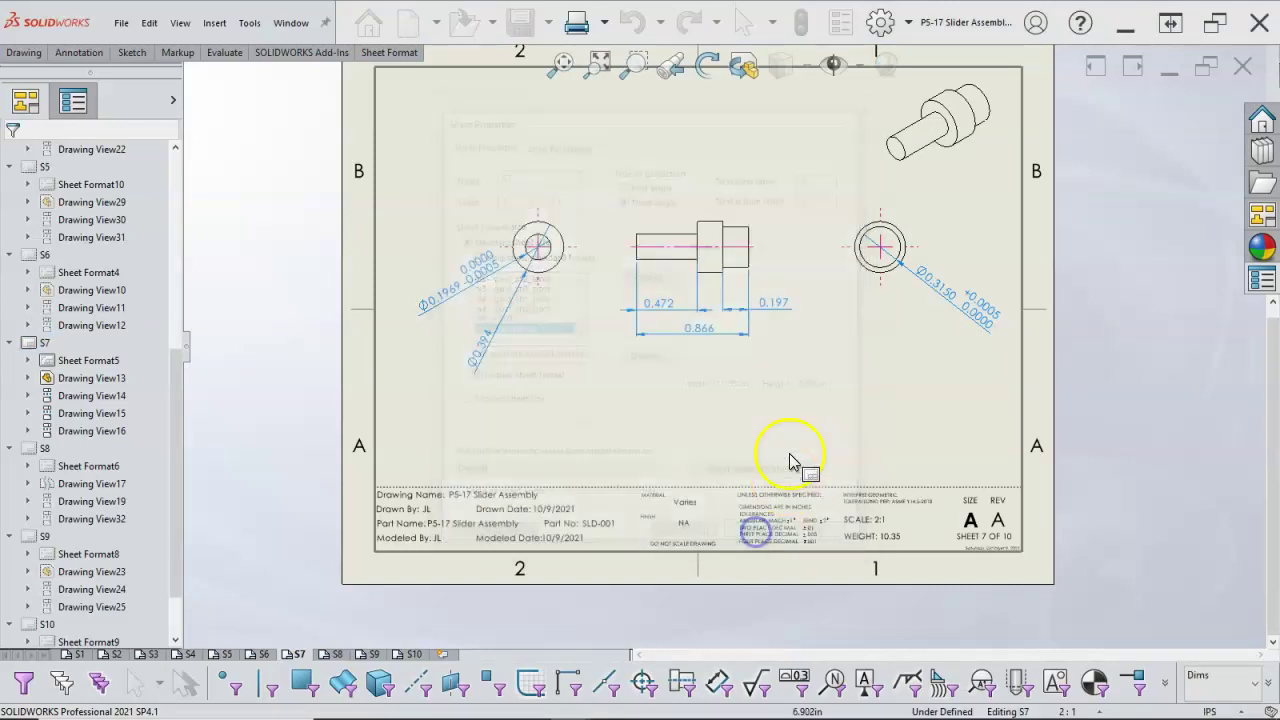
right_click(882, 463)
left_click(950, 262)
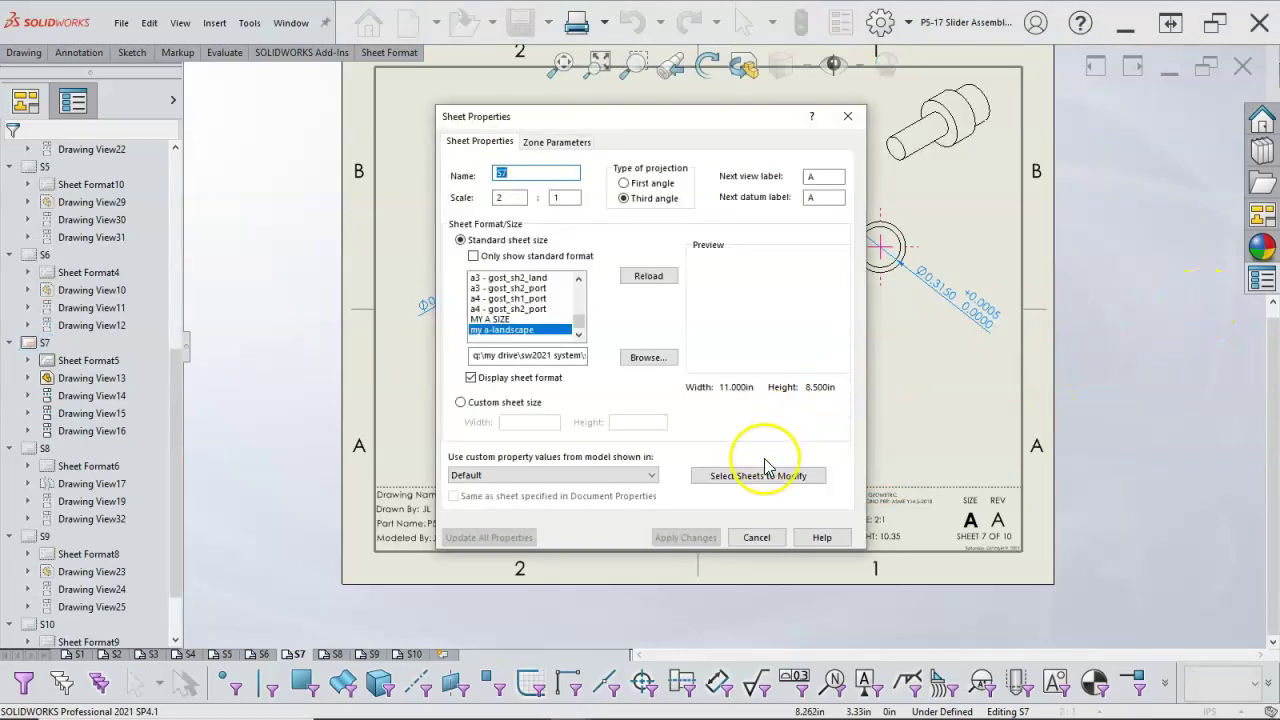
left_click(757, 537)
Step: Enter and exit Edit Sheet Format to refresh the title block, then zoom to sheet
right_click(877, 421)
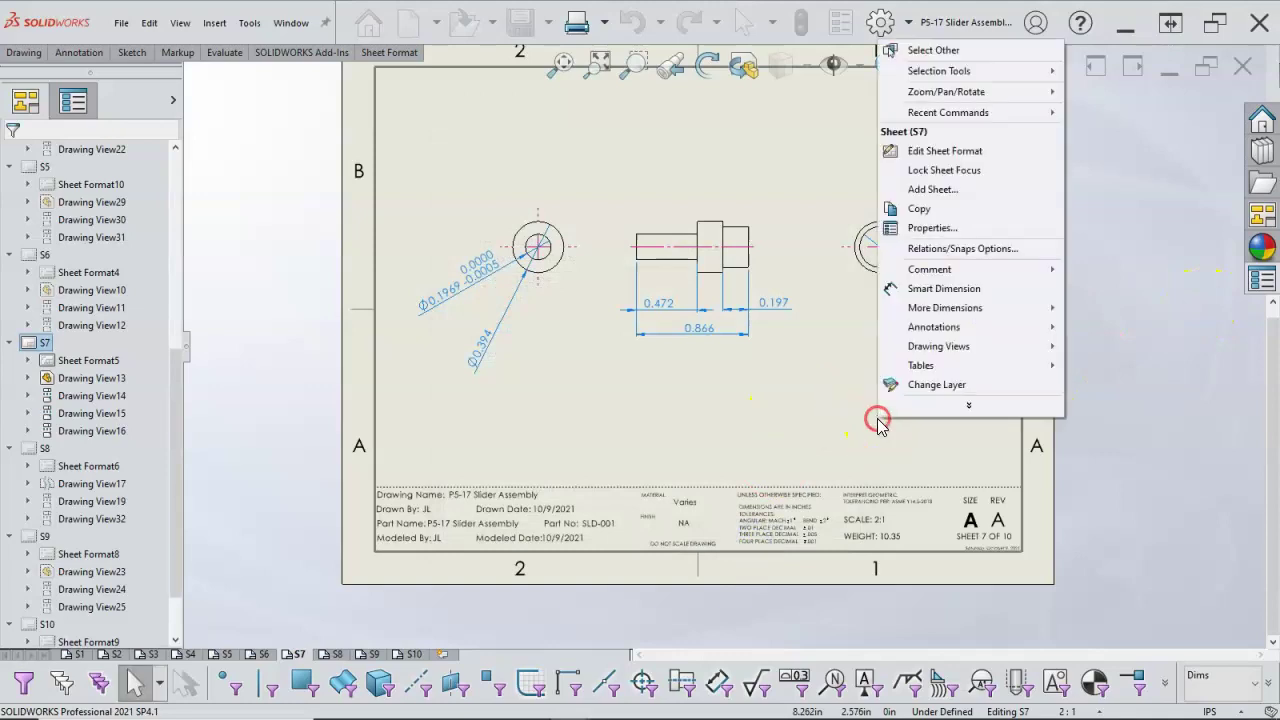
left_click(946, 152)
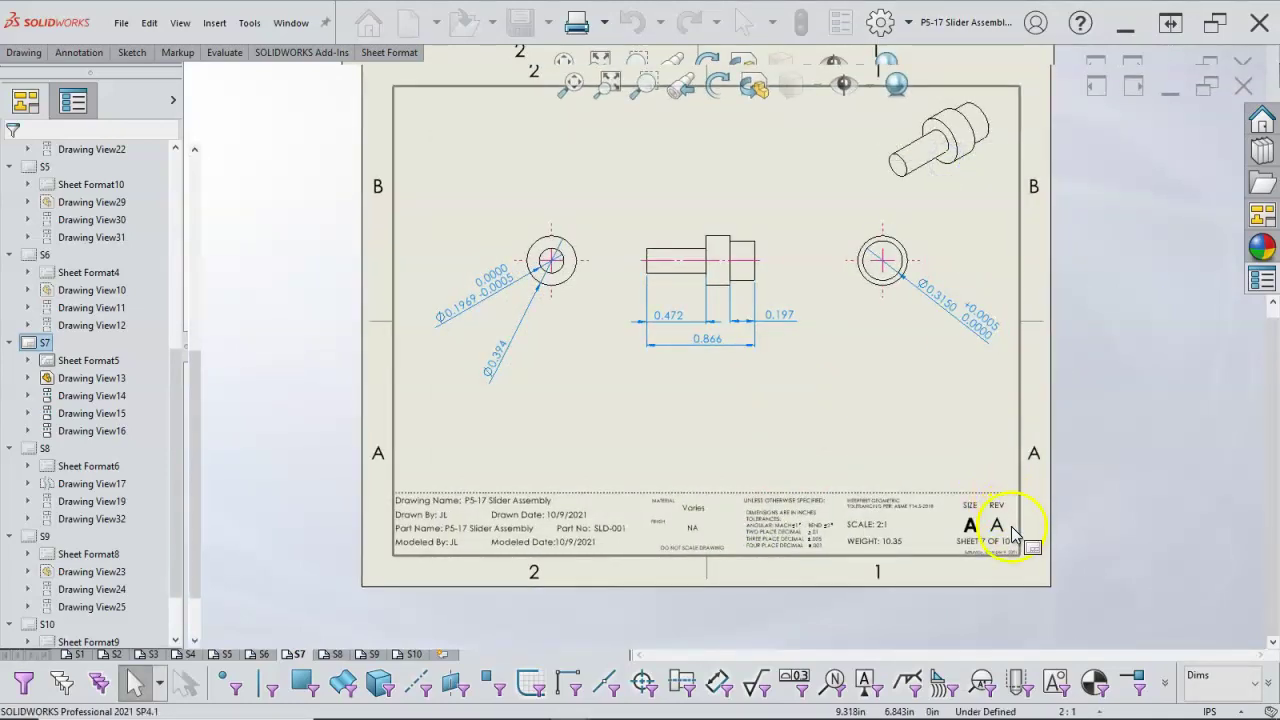
scroll(980, 523, "down", 4)
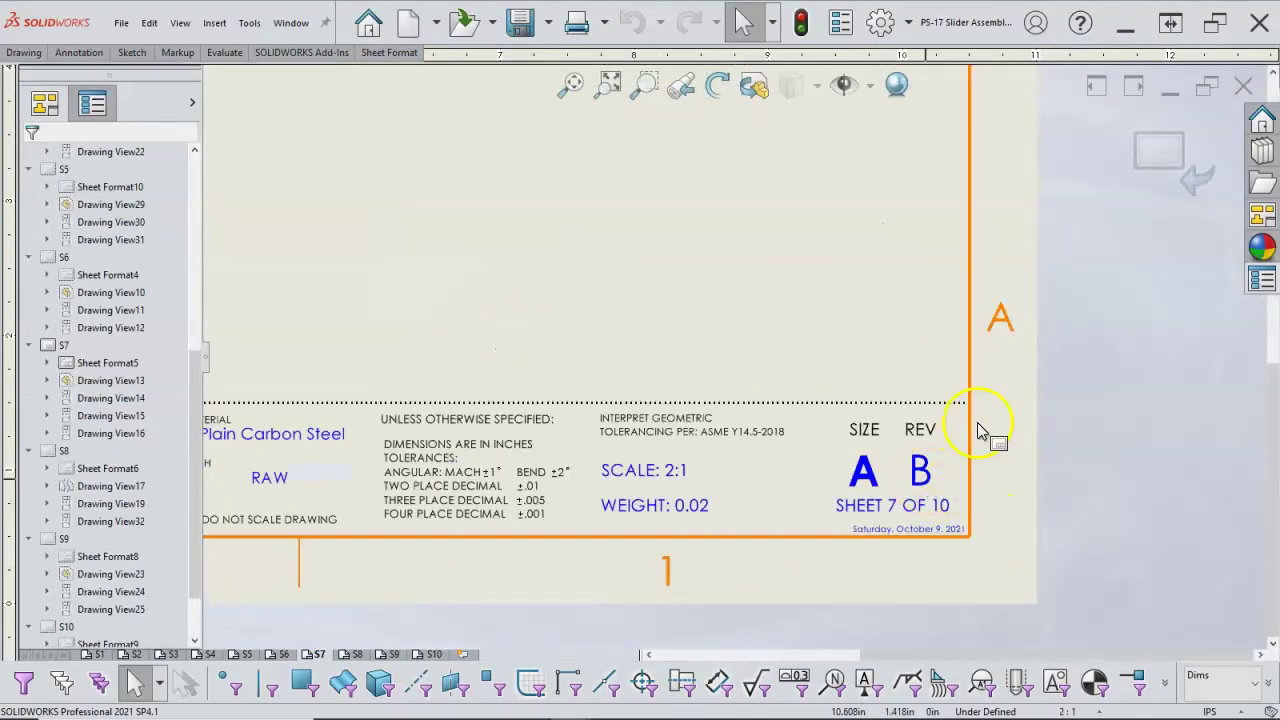
left_click(1158, 150)
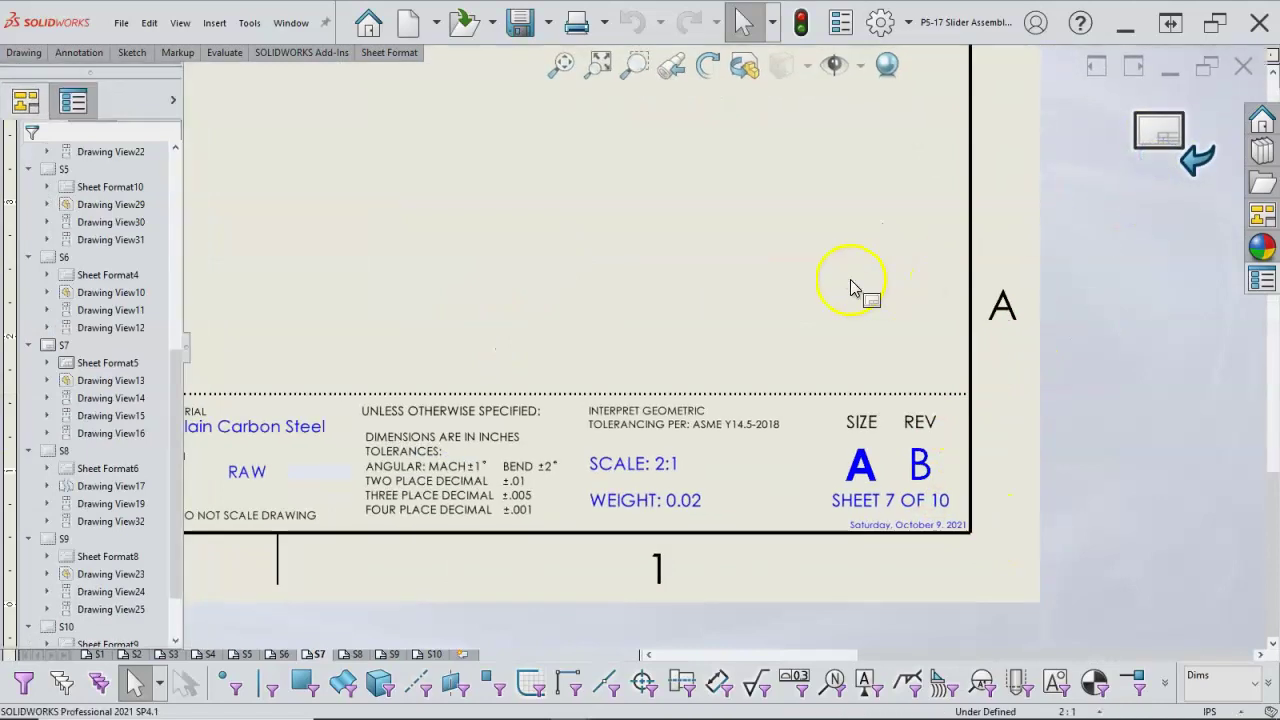
scroll(829, 243, "up", 2)
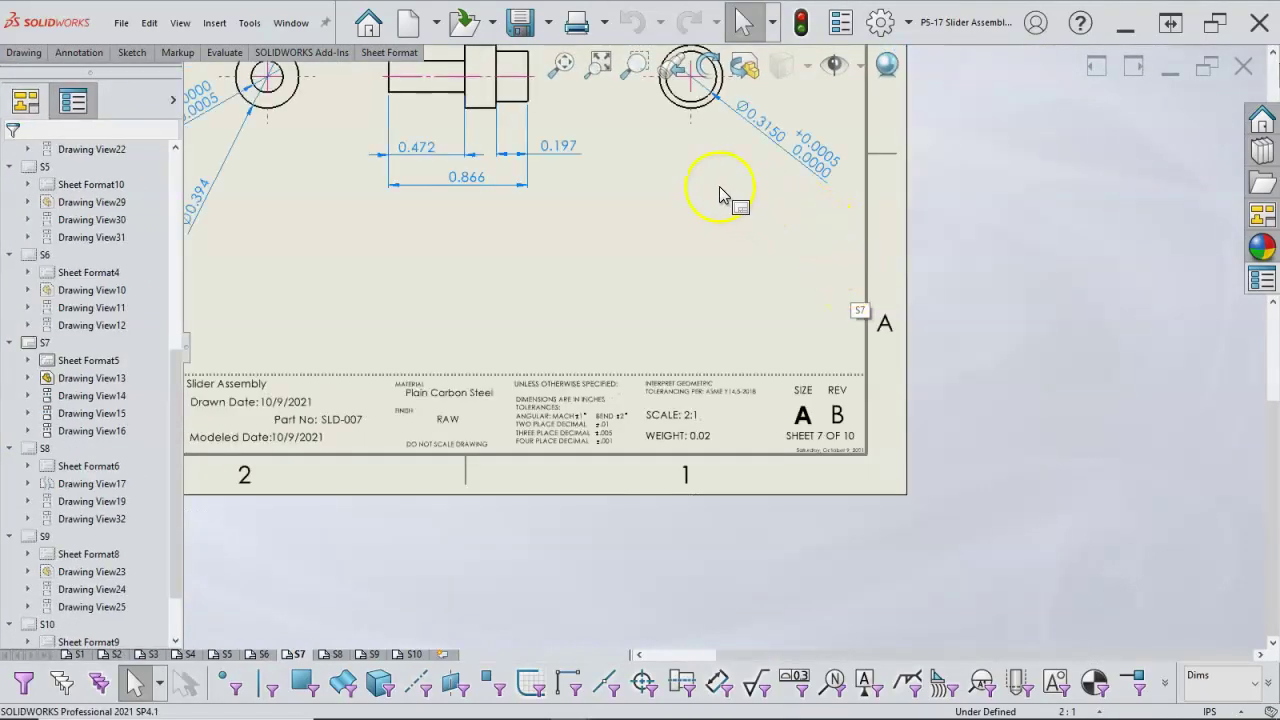
scroll(617, 113, "up", 5)
left_click(599, 64)
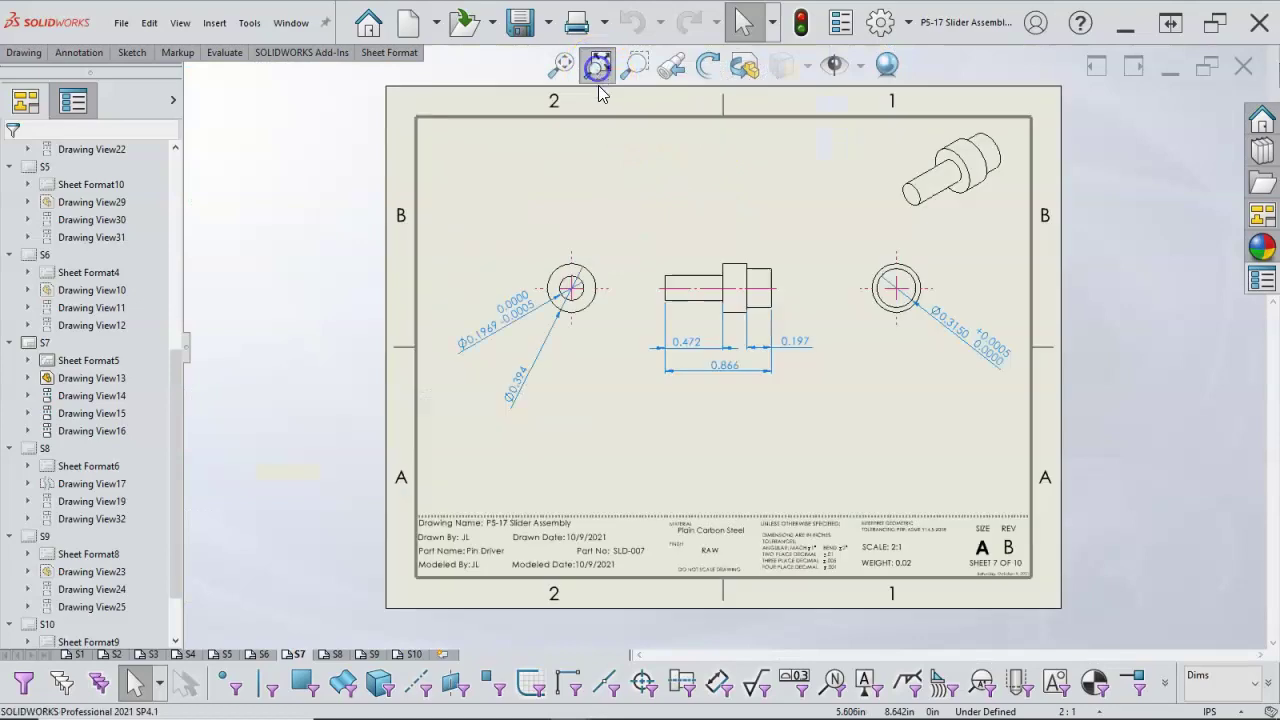